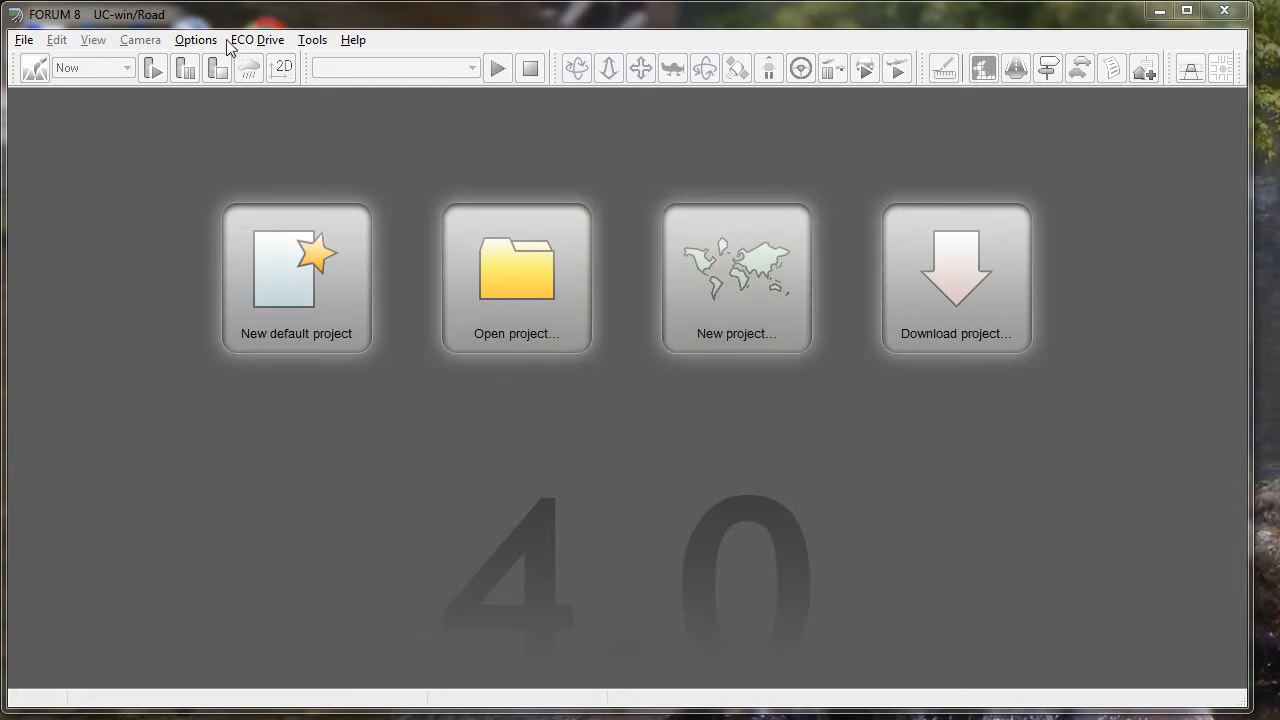
- Create a new entry in the application's location settings list and name it "Abu Dhabi"
{"action": "left_click", "coordinate": [196, 40]}
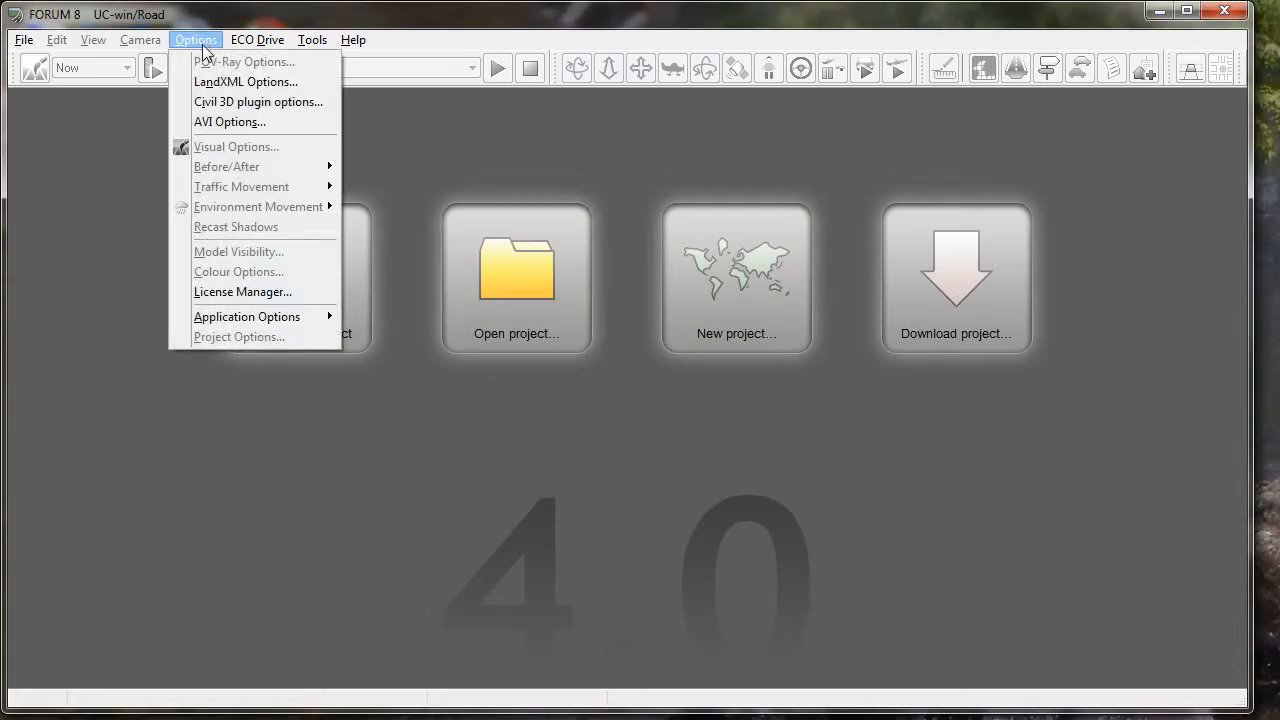
{"action": "mouse_move", "coordinate": [252, 317]}
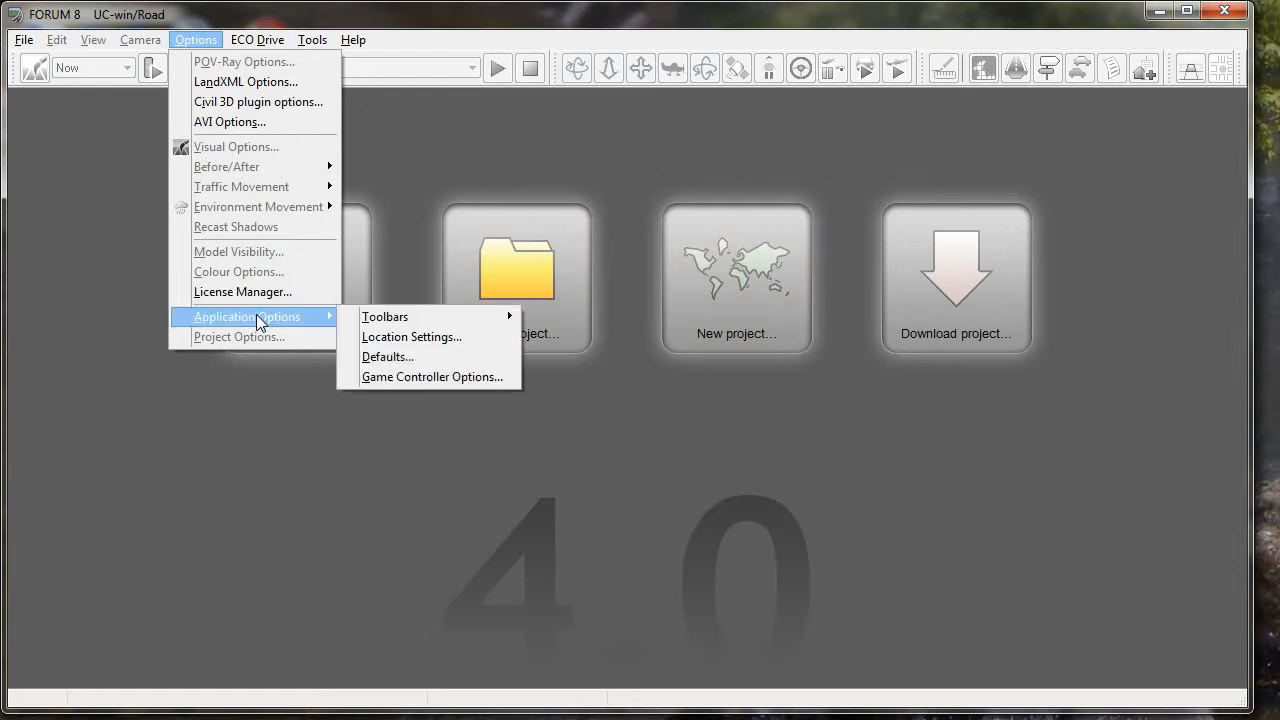
{"action": "left_click", "coordinate": [378, 340]}
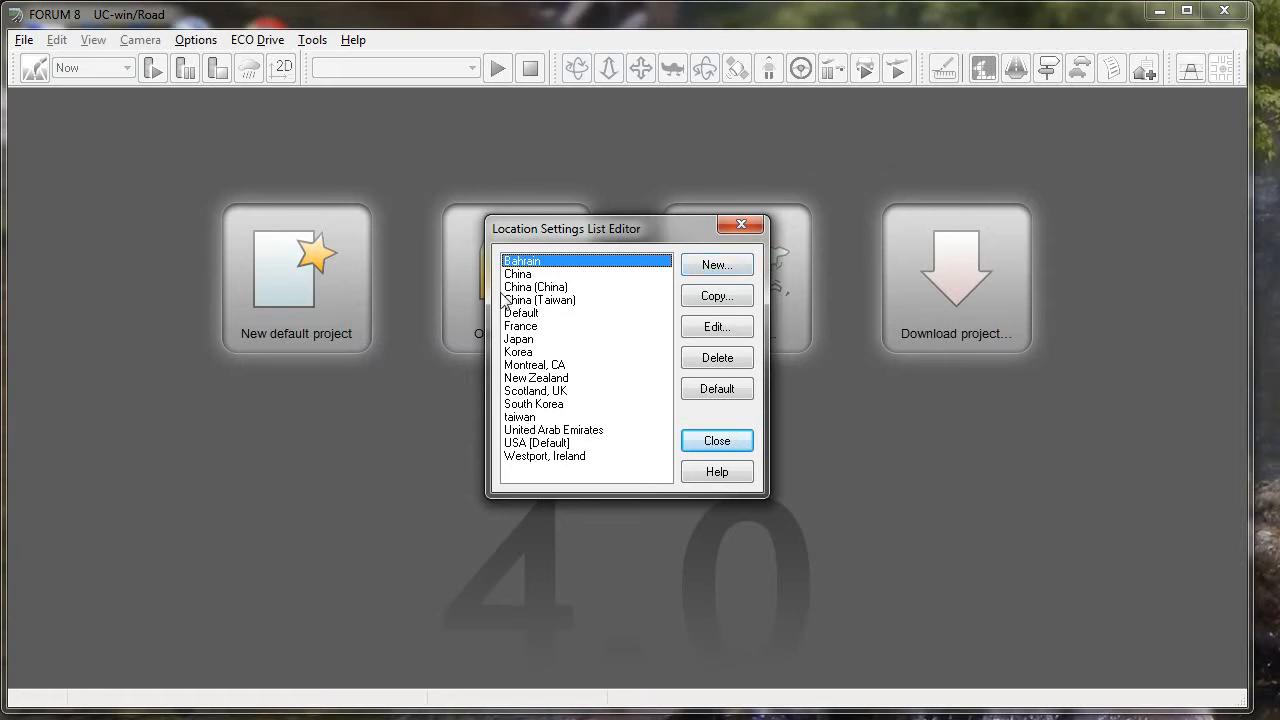
{"action": "left_click", "coordinate": [729, 266]}
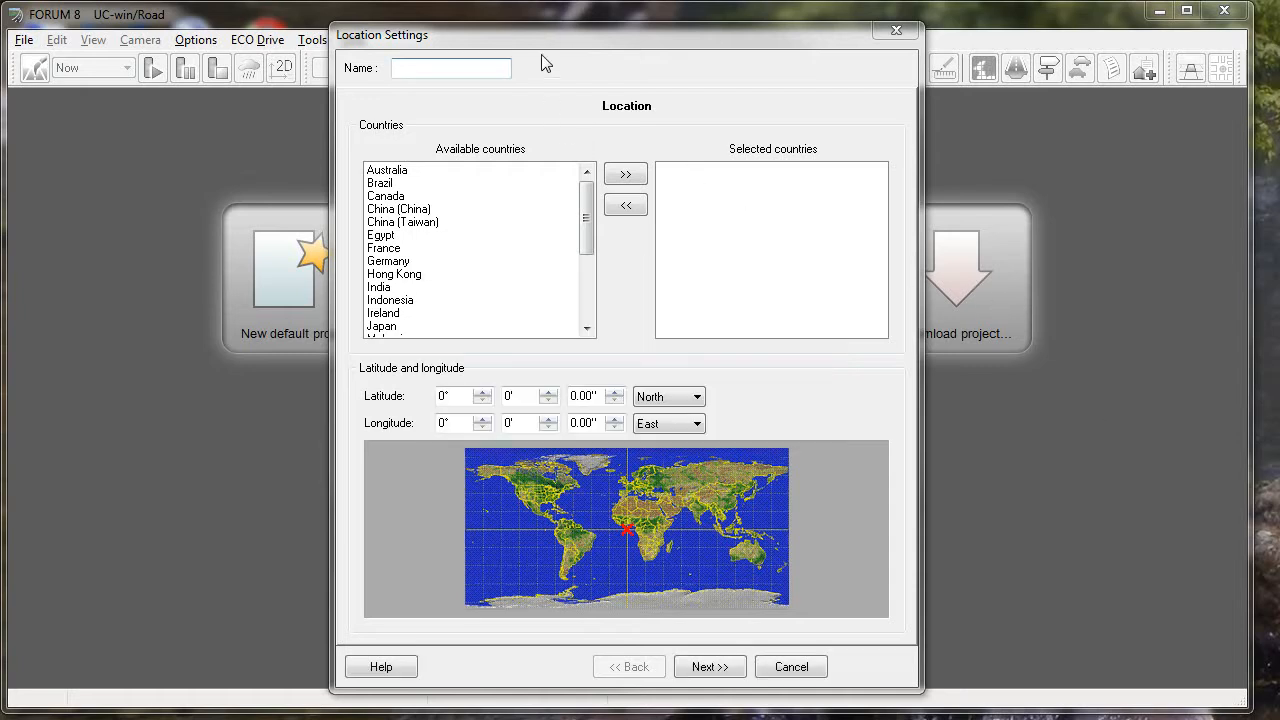
{"action": "left_click_drag", "start_coordinate": [541, 38], "coordinate": [606, 41]}
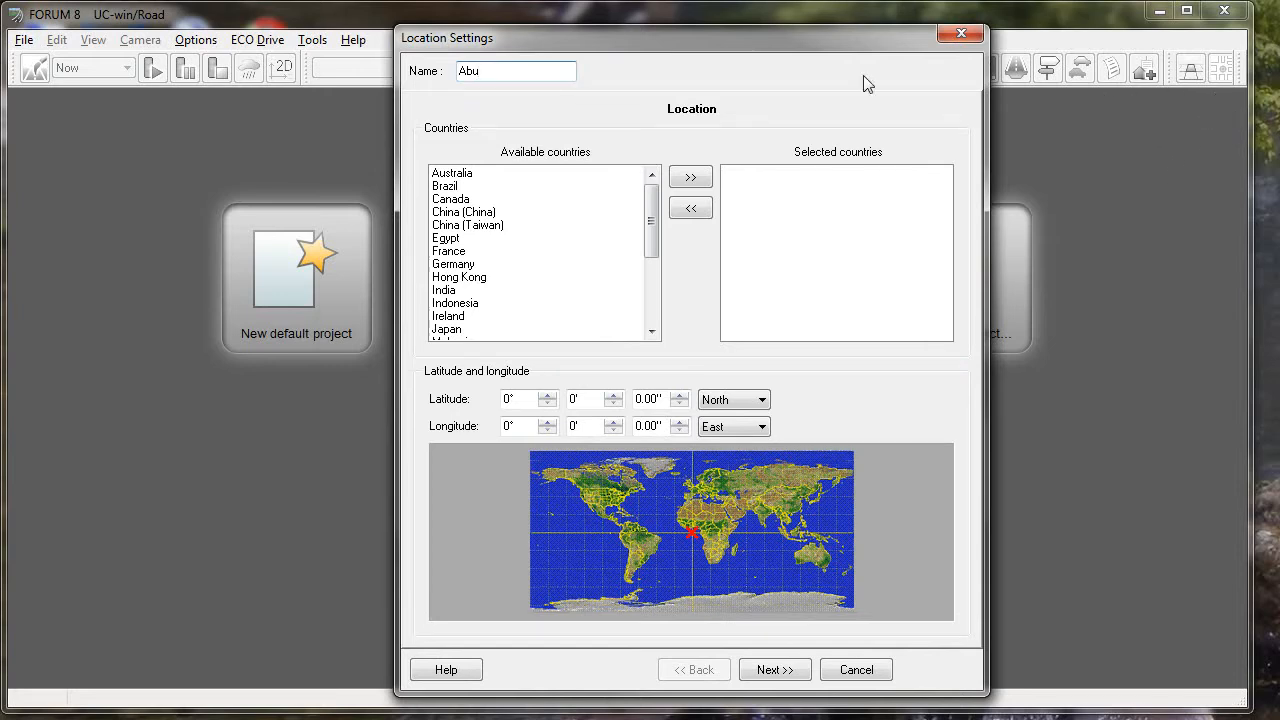
{"action": "type", "text": "Dhabi"}
- Look through the available countries and add Egypt to the selected countries
{"action": "left_click_drag", "start_coordinate": [655, 215], "coordinate": [634, 186]}
{"action": "left_click", "coordinate": [460, 213]}
{"action": "scroll", "coordinate": [460, 213], "scroll_direction": "down", "scroll_amount": 4}
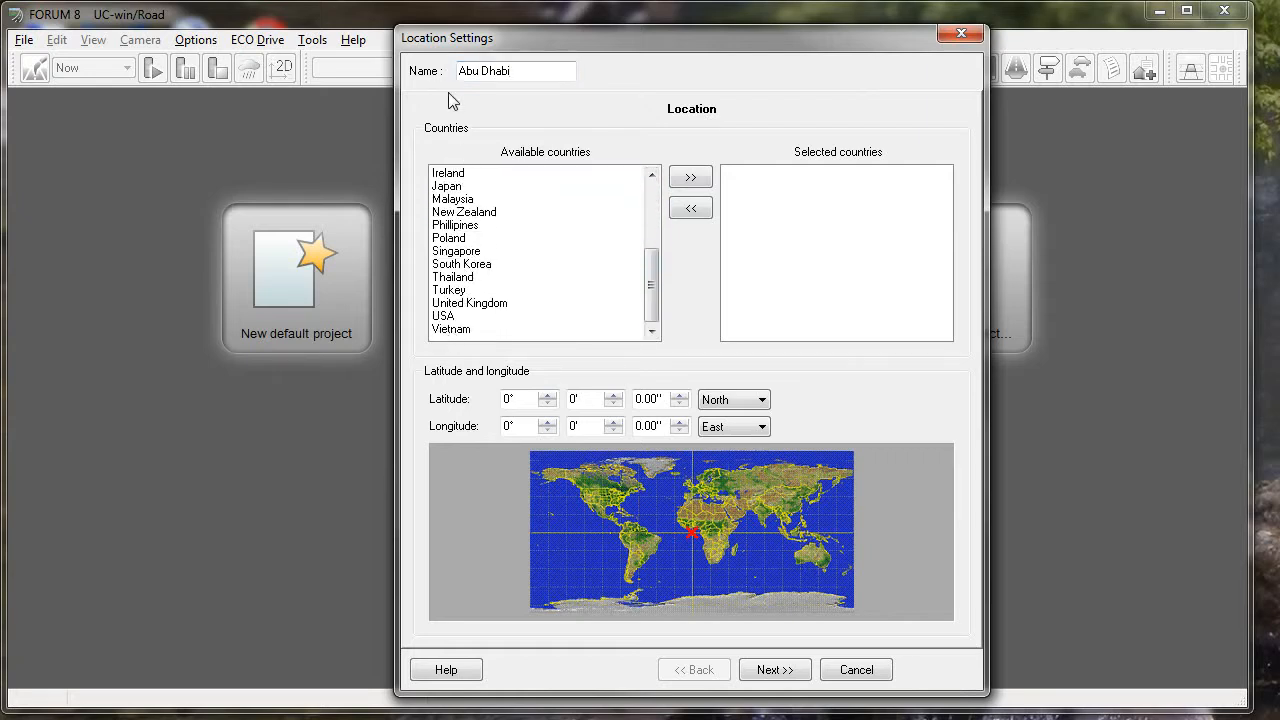
{"action": "left_click_drag", "start_coordinate": [655, 279], "coordinate": [666, 314]}
{"action": "left_click_drag", "start_coordinate": [652, 287], "coordinate": [651, 215]}
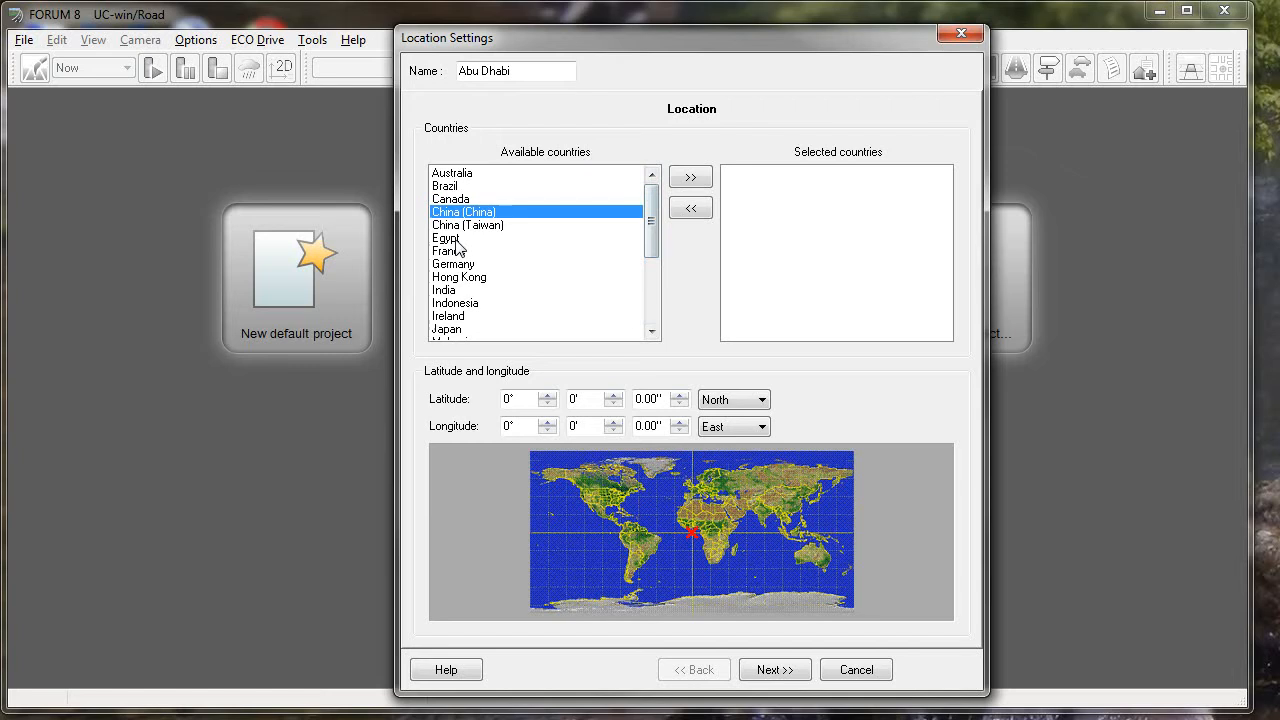
{"action": "left_click", "coordinate": [610, 238]}
{"action": "left_click", "coordinate": [691, 178]}
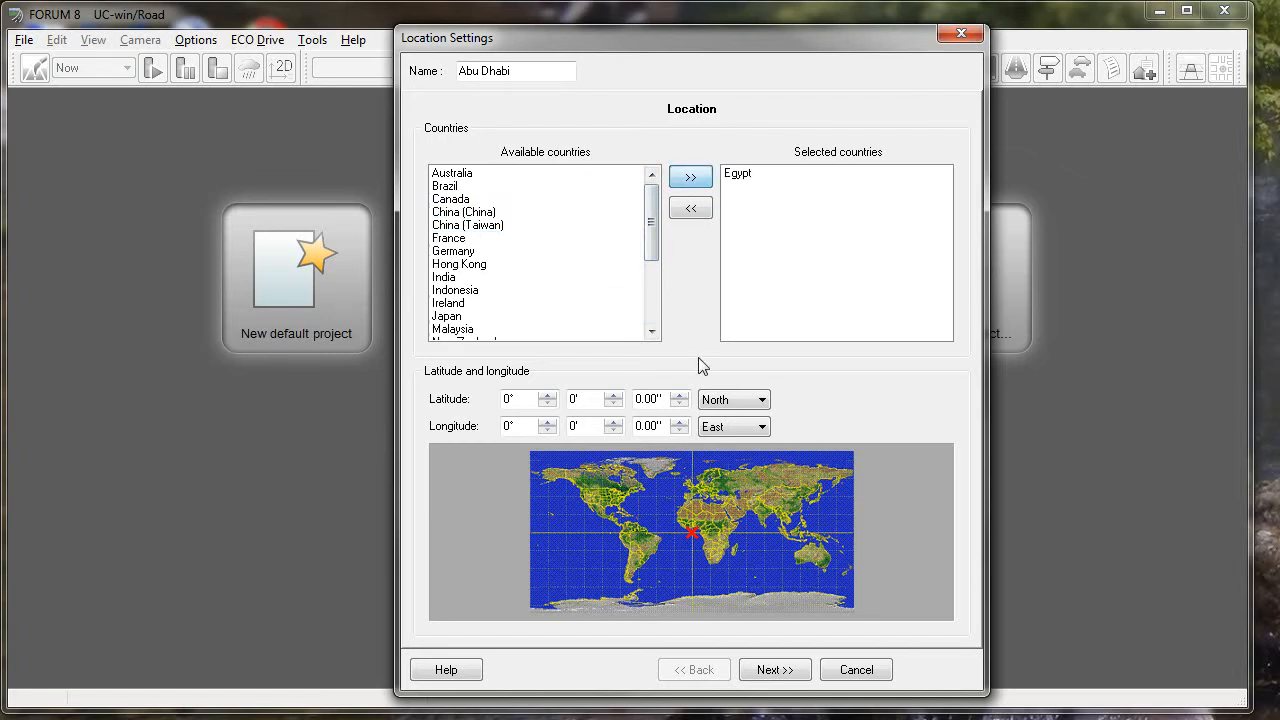
- Consult the centre position in Abu Dhabi.xlsx in Excel, and set the location's latitude to 24° 28' 0.21" North
{"action": "double_click", "coordinate": [508, 399]}
{"action": "key", "text": "alt+Tab"}
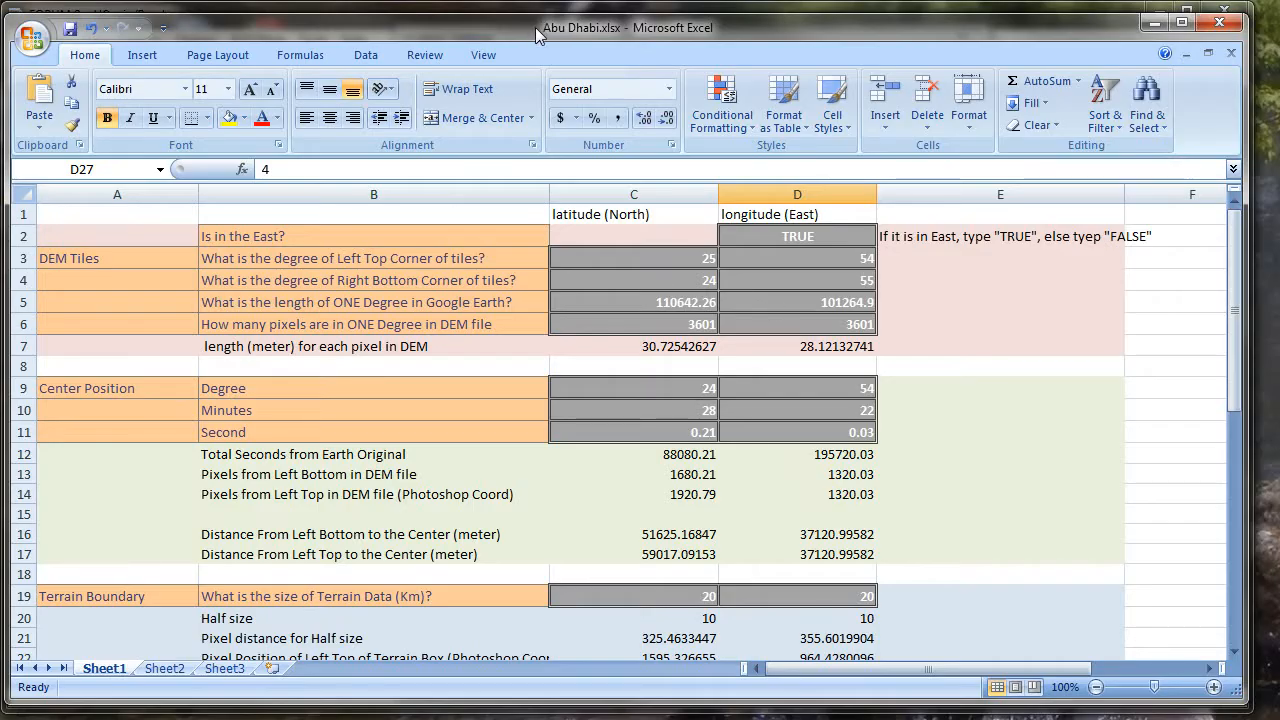
{"action": "left_click_drag", "start_coordinate": [657, 36], "coordinate": [1279, 420]}
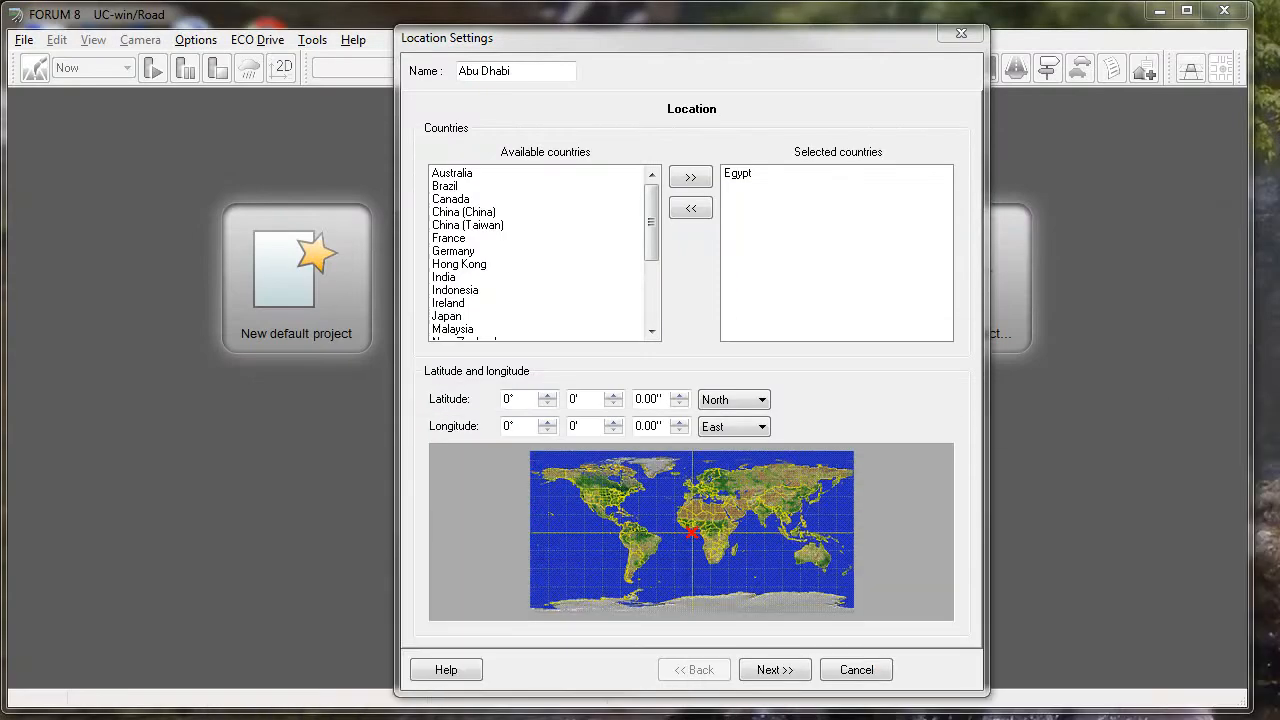
{"action": "left_click", "coordinate": [509, 398]}
{"action": "type", "text": "24"}
{"action": "left_click", "coordinate": [572, 399]}
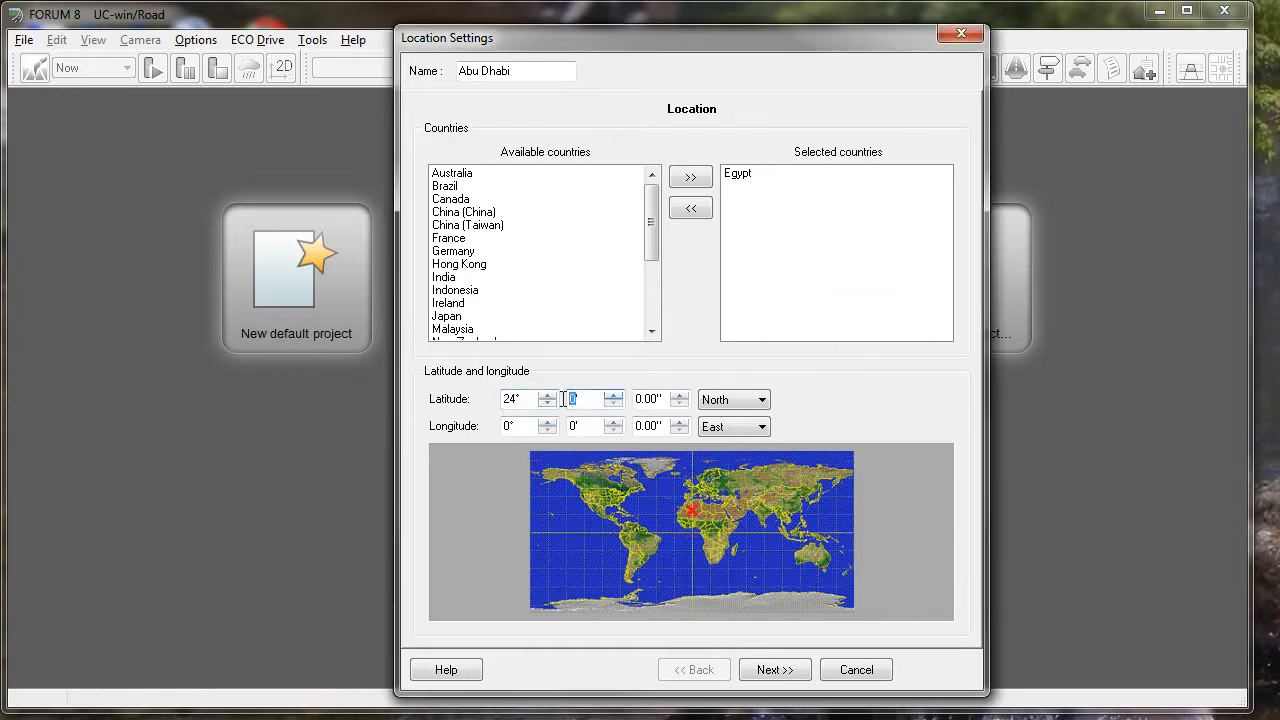
{"action": "type", "text": "28"}
{"action": "left_click", "coordinate": [654, 398]}
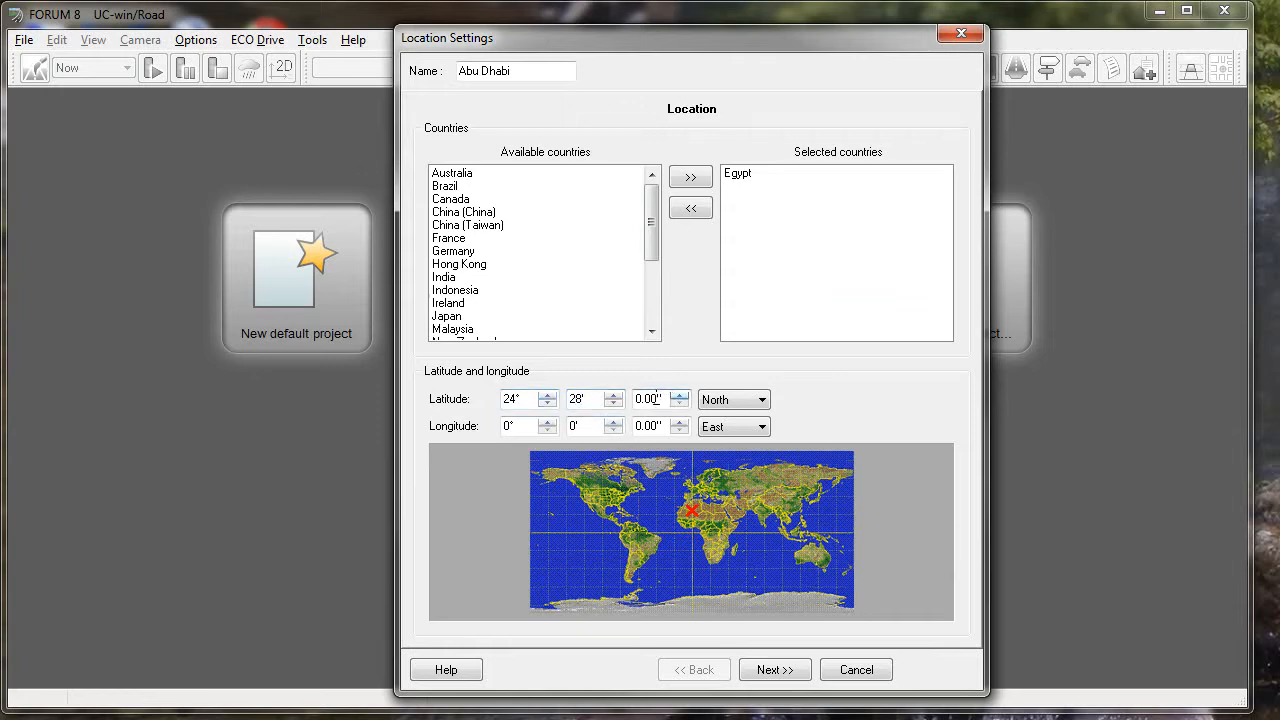
{"action": "left_click", "coordinate": [649, 400]}
{"action": "type", "text": "21"}
- Set the location's longitude to 54° 22' 0.03" East and continue to the driver characteristics
{"action": "left_click", "coordinate": [509, 427]}
{"action": "type", "text": "54"}
{"action": "left_click", "coordinate": [571, 427]}
{"action": "type", "text": "22"}
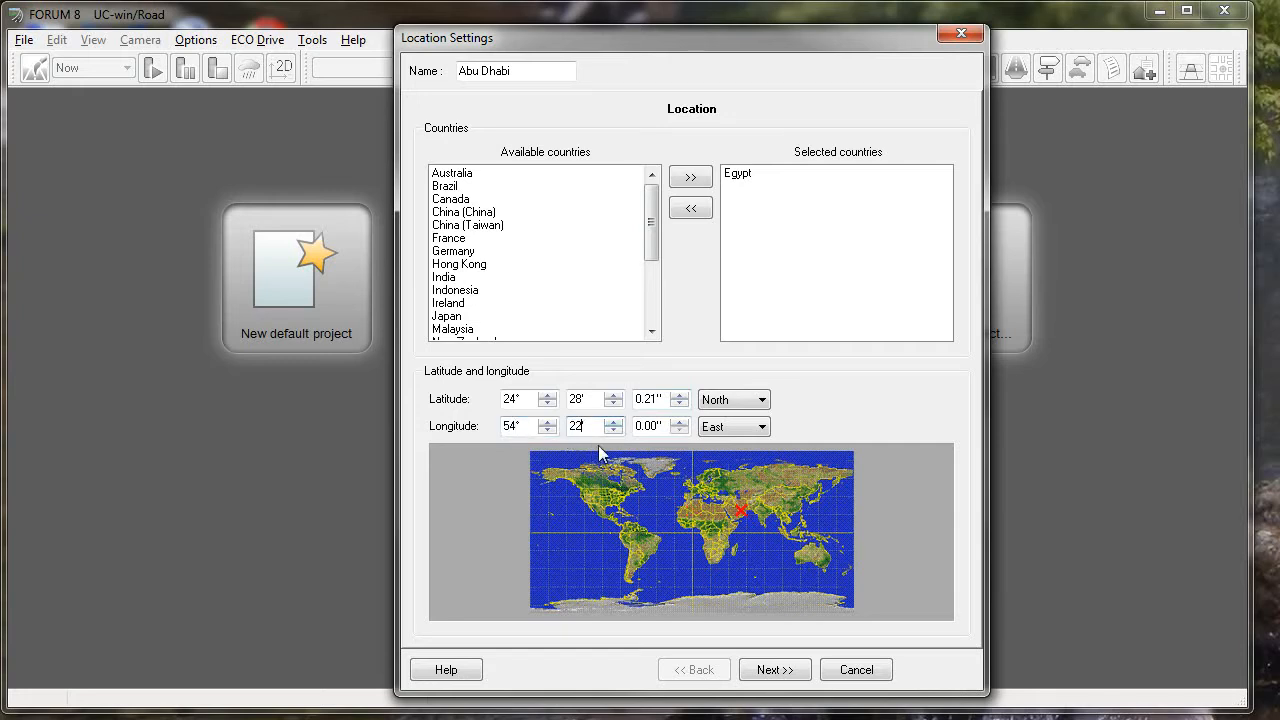
{"action": "left_click", "coordinate": [655, 426]}
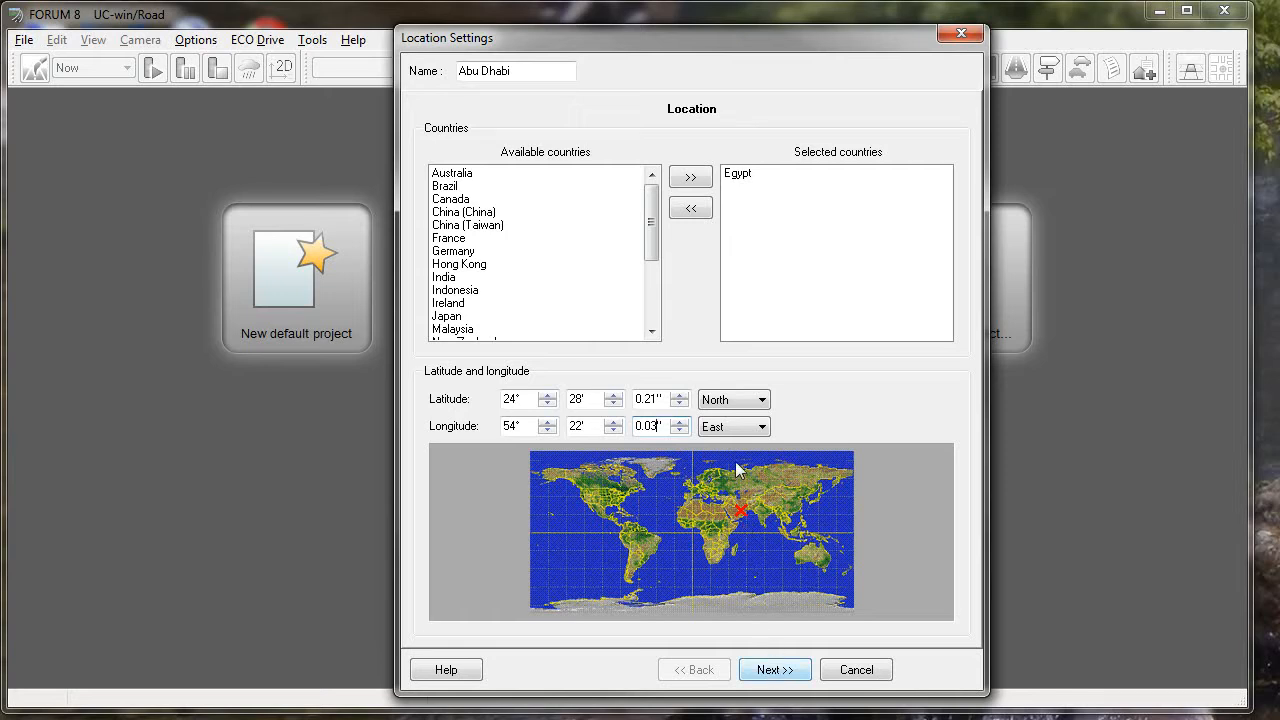
{"action": "left_click", "coordinate": [776, 670]}
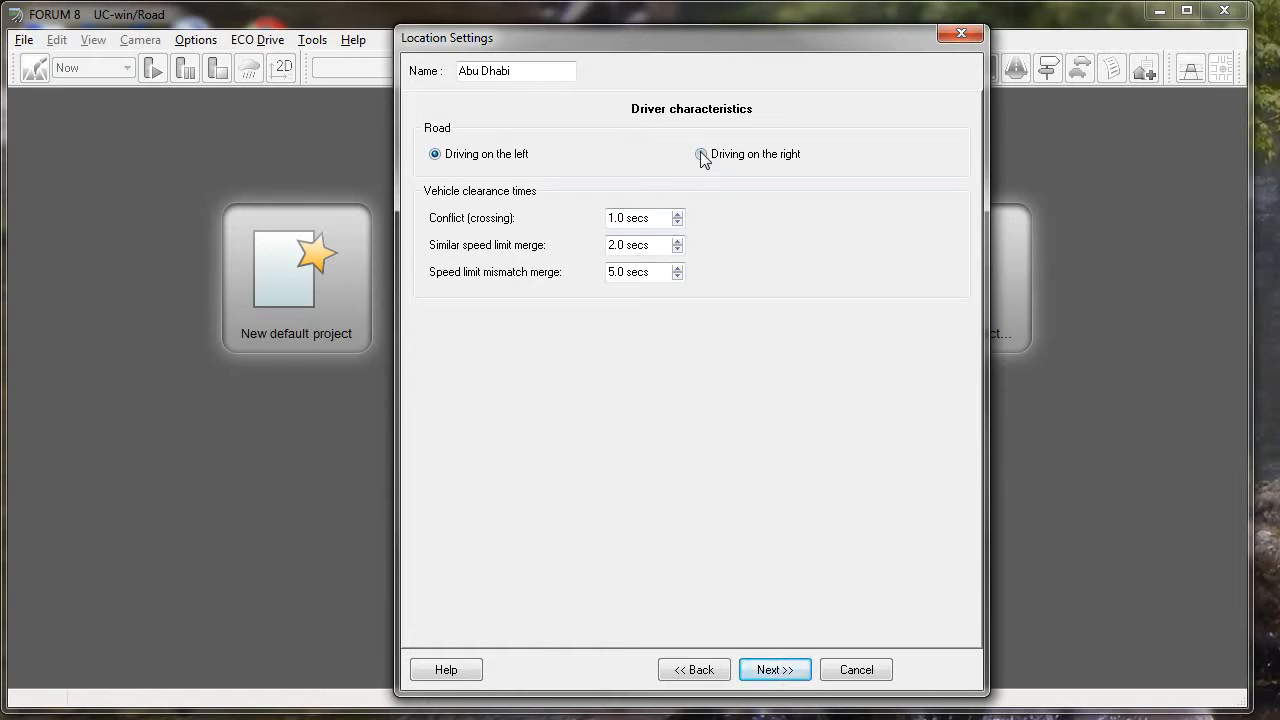
- Choose driving on the right, and give roads with different numbers of lanes equal priority
{"action": "left_click", "coordinate": [508, 154]}
{"action": "left_click", "coordinate": [786, 673]}
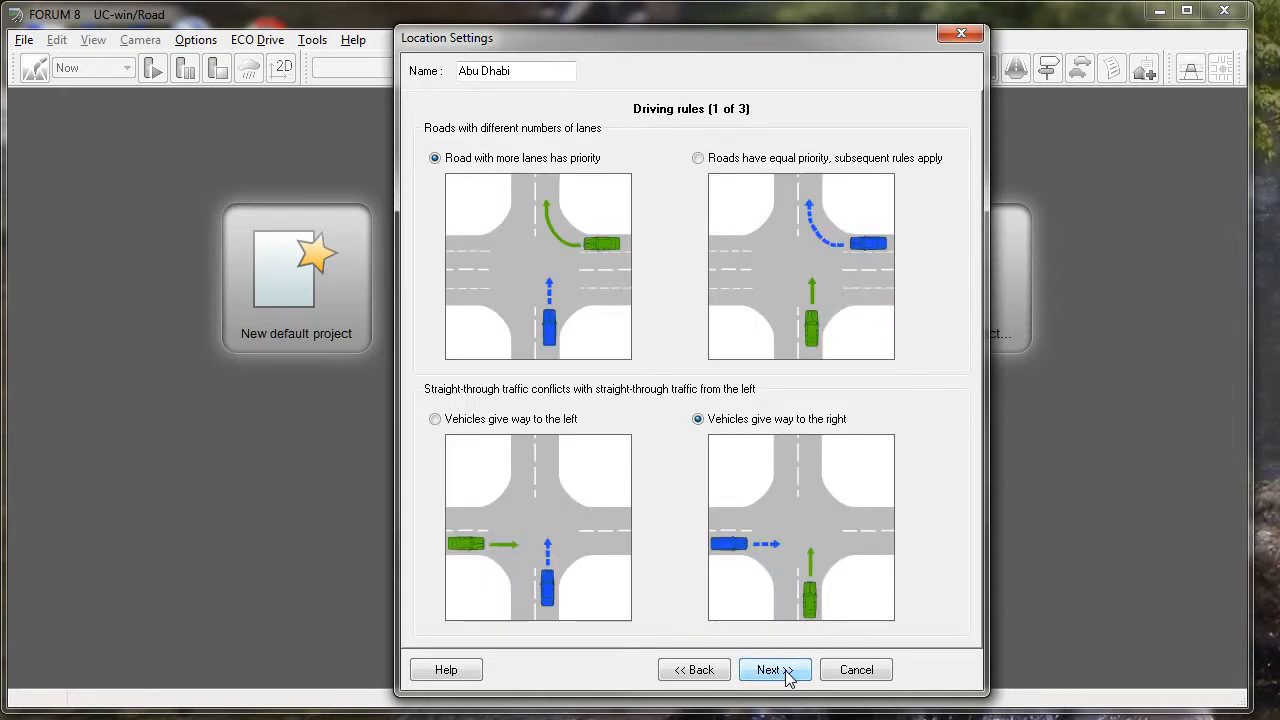
{"action": "left_click", "coordinate": [698, 159]}
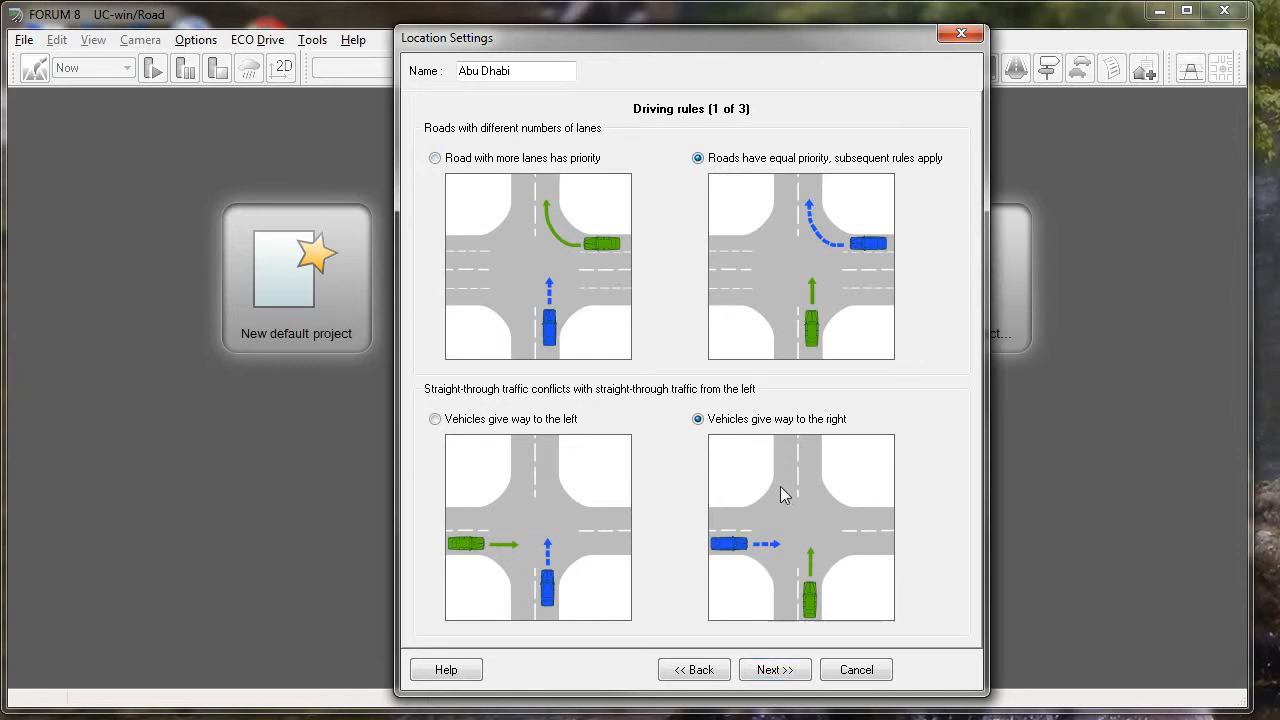
{"action": "left_click", "coordinate": [776, 672]}
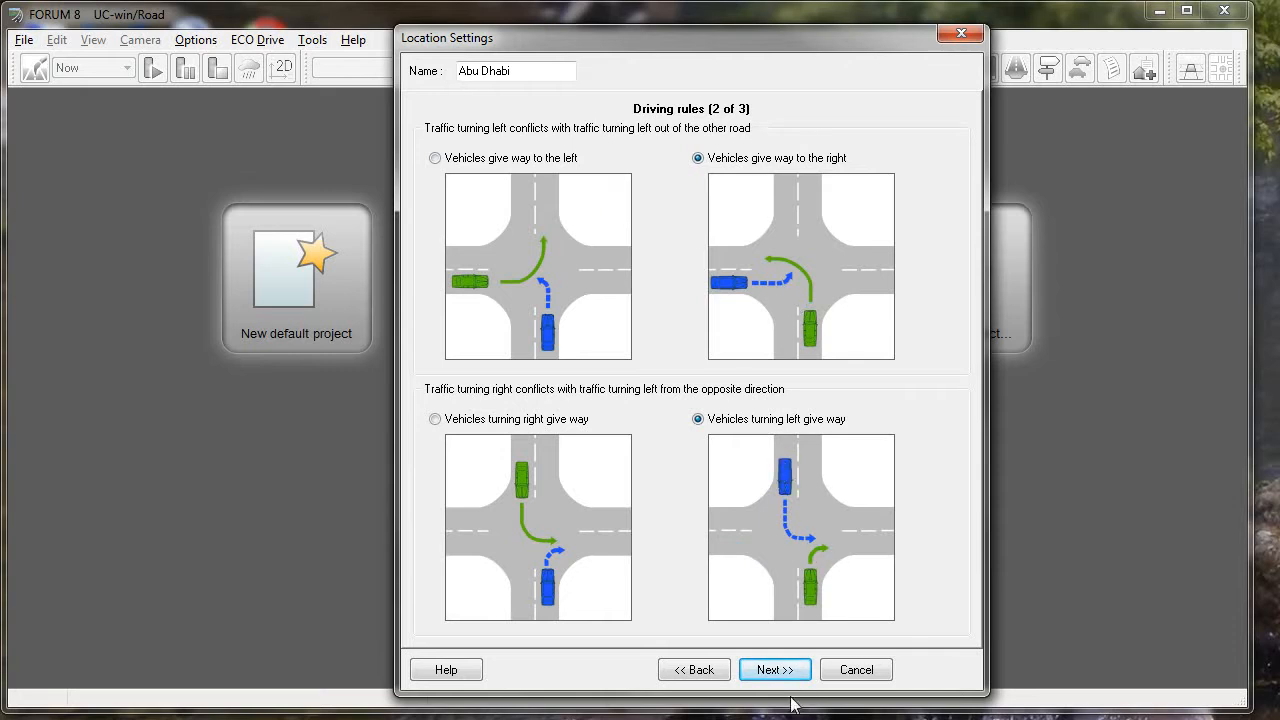
- Keep the second page of driving rules and let vehicles turning right on a red light give way
{"action": "left_click", "coordinate": [767, 677]}
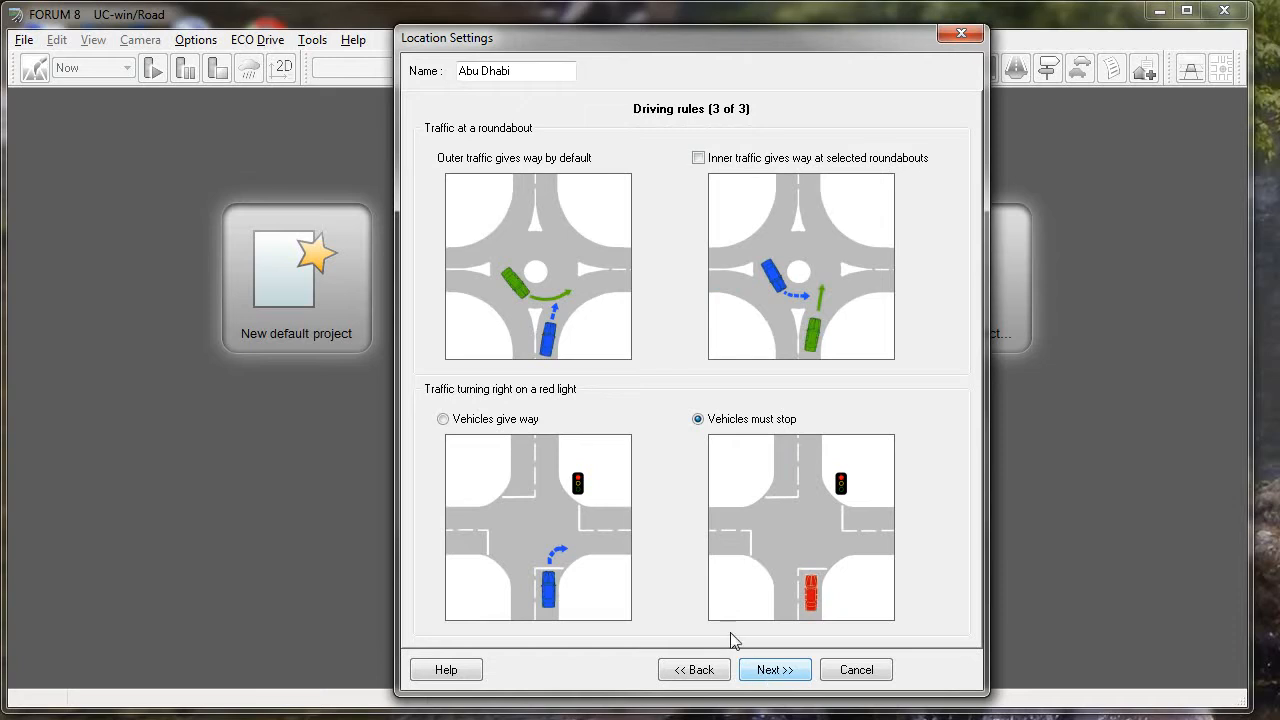
{"action": "left_click", "coordinate": [443, 421]}
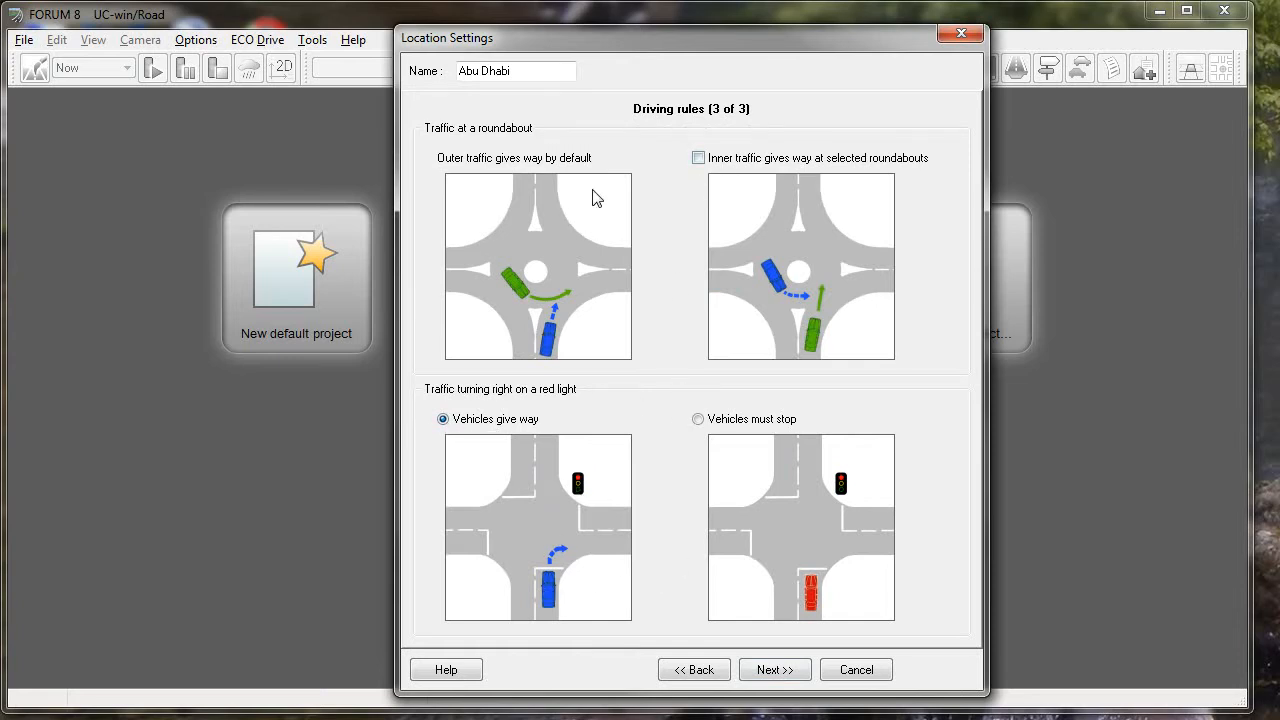
{"action": "left_click", "coordinate": [775, 670]}
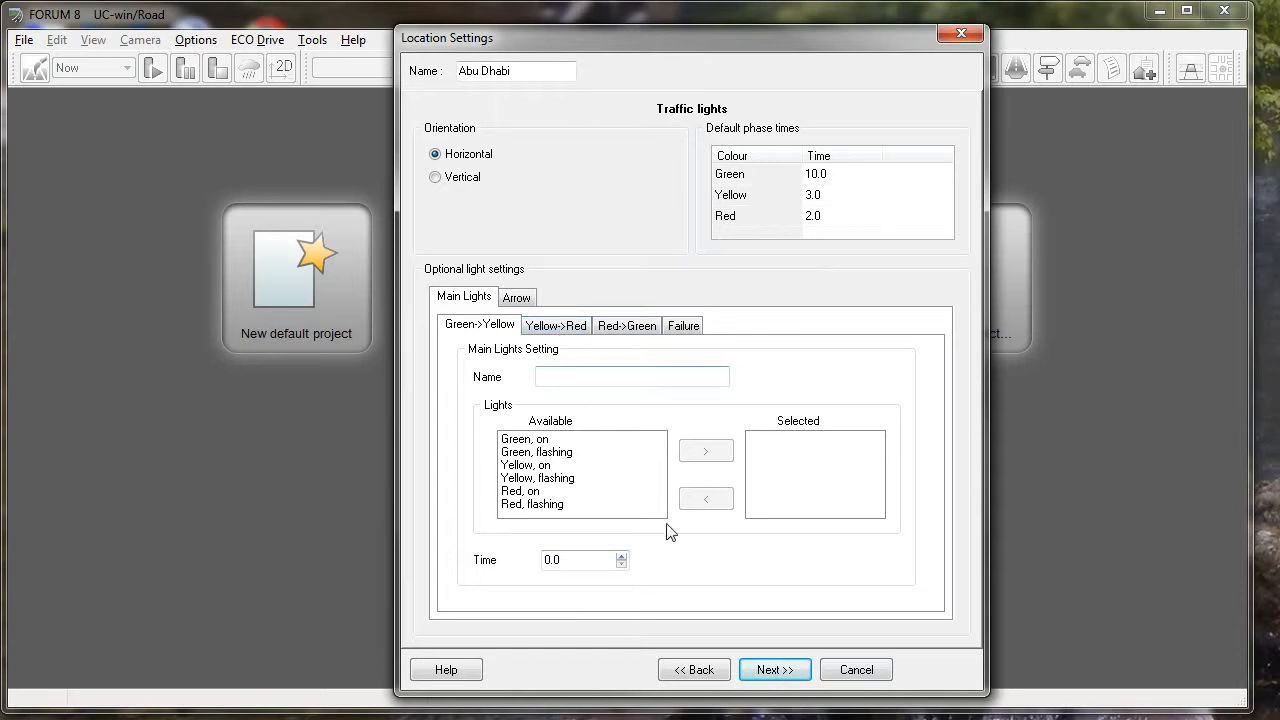
- Review the optional Arrow and Main Lights settings and accept the default traffic light configuration
{"action": "left_click", "coordinate": [522, 300]}
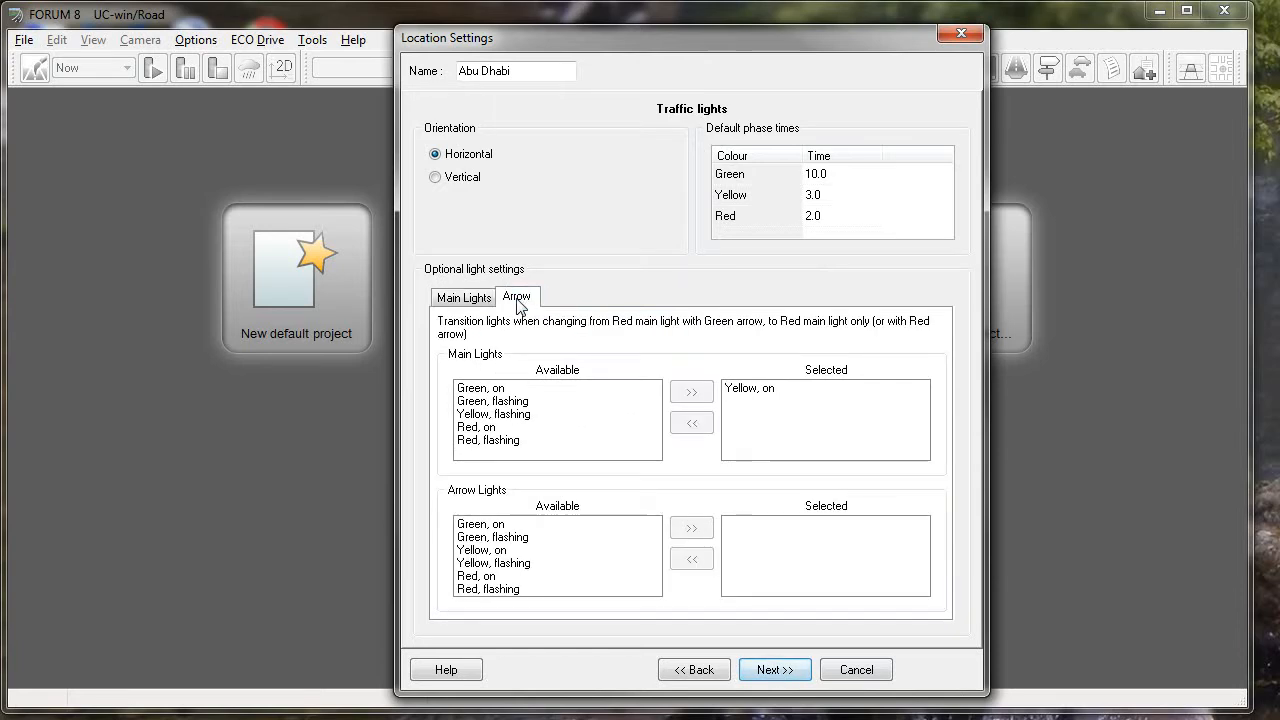
{"action": "left_click", "coordinate": [470, 298]}
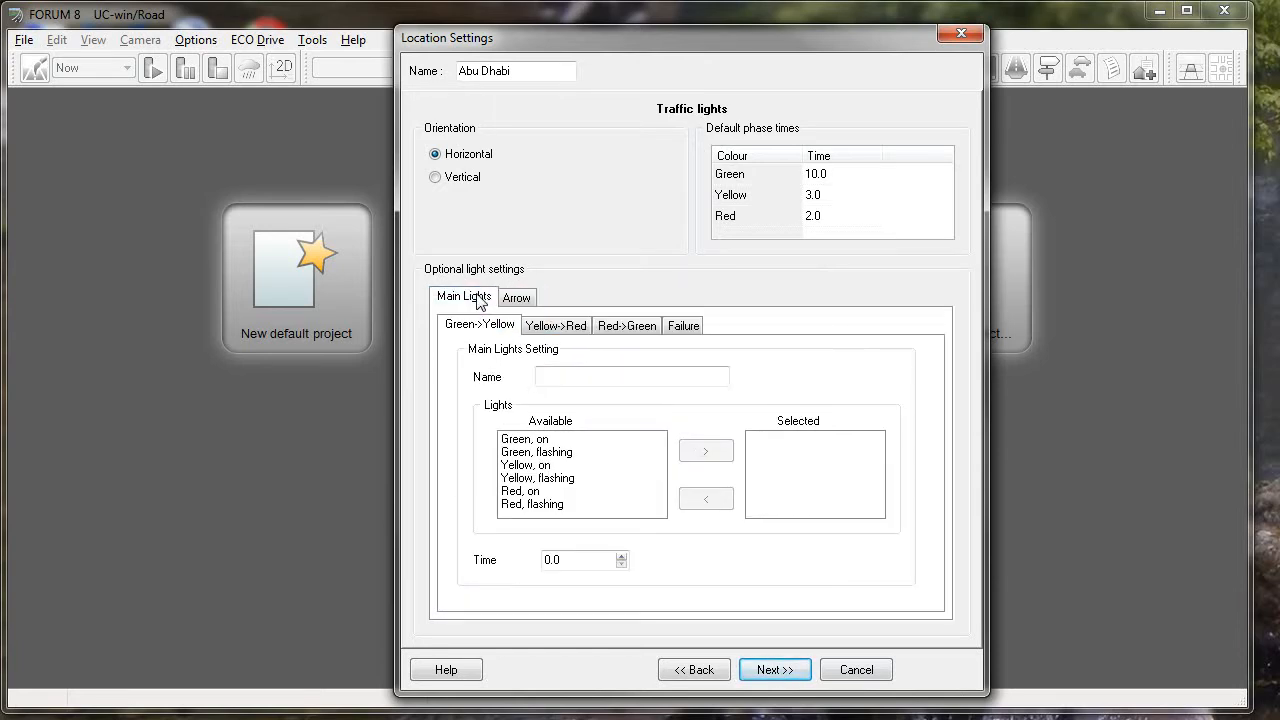
{"action": "left_click", "coordinate": [769, 677]}
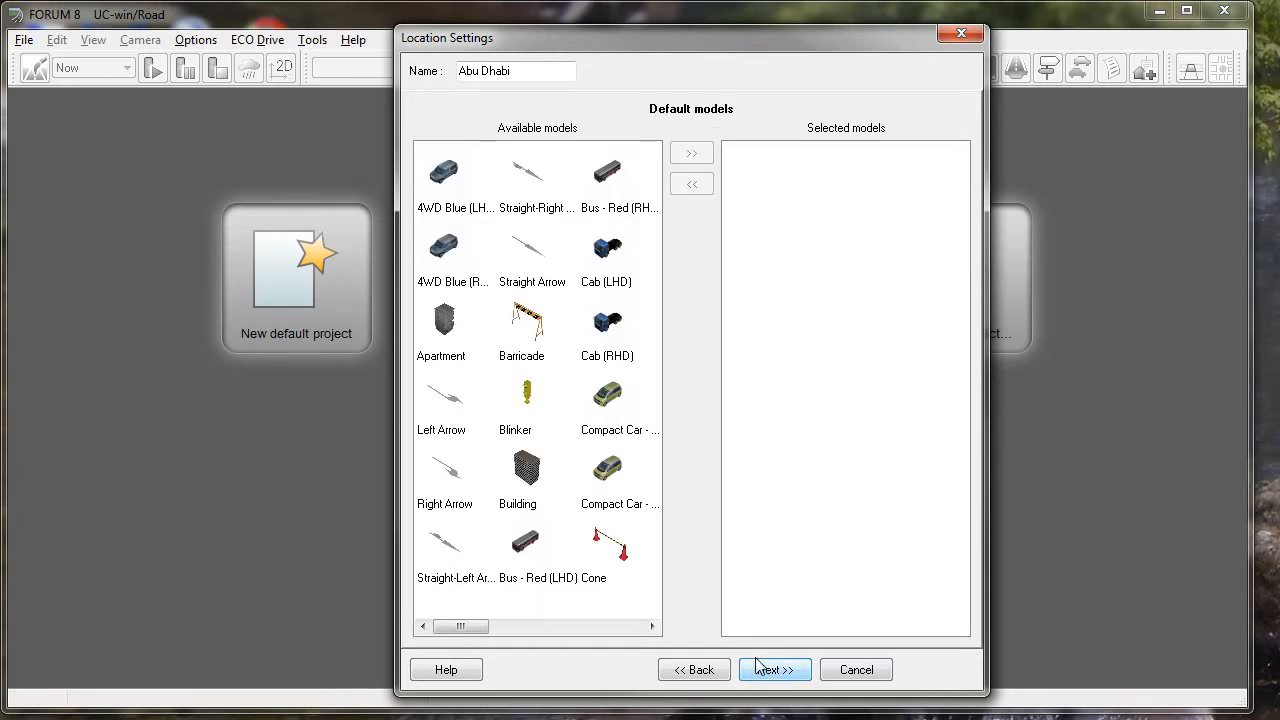
- Add all available default models to the selected models and continue to the traffic profiles
{"action": "left_click", "coordinate": [452, 176]}
{"action": "left_click_drag", "start_coordinate": [462, 628], "coordinate": [634, 643]}
{"action": "left_click", "coordinate": [607, 577]}
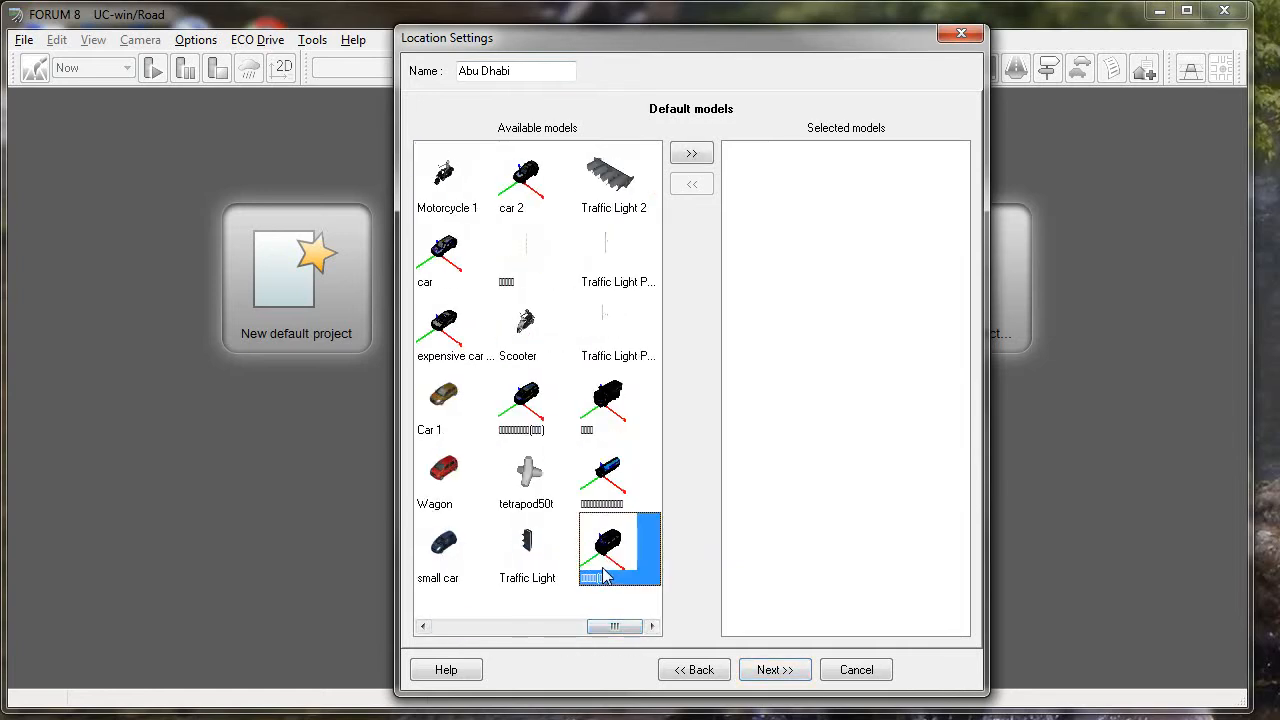
{"action": "left_click_drag", "start_coordinate": [614, 626], "coordinate": [460, 626]}
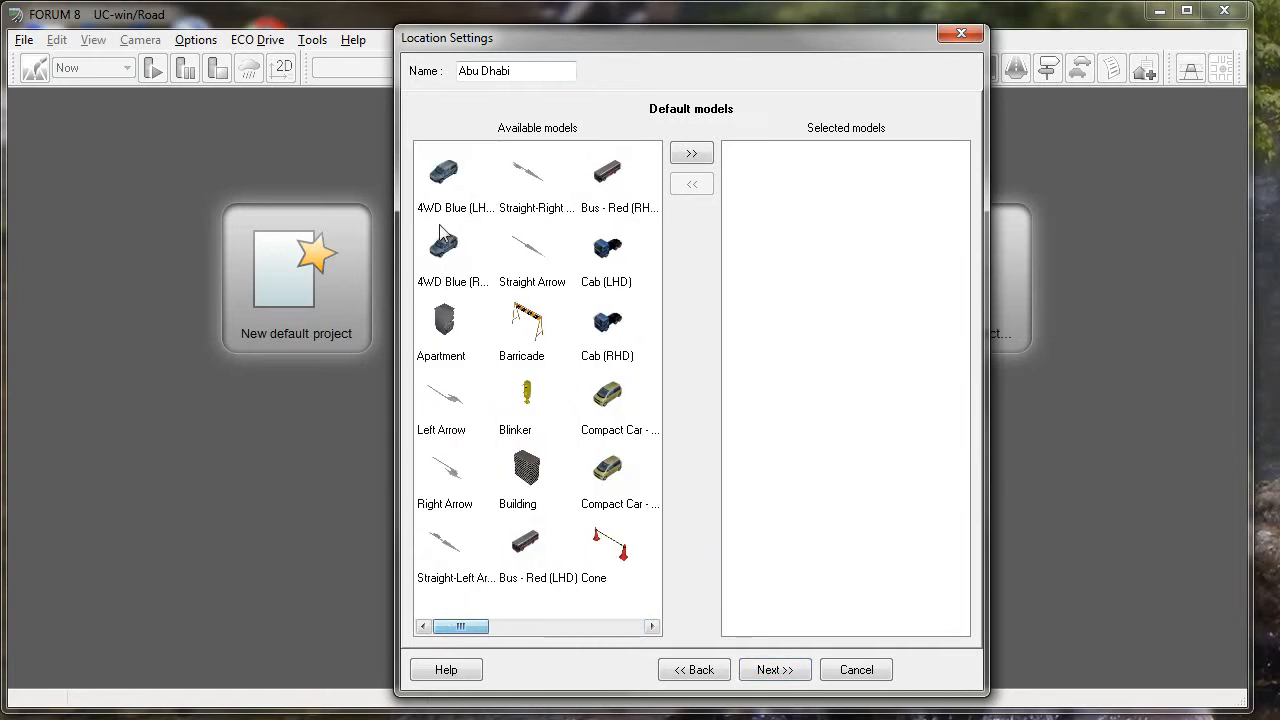
{"action": "left_click", "coordinate": [452, 176], "text": "shift"}
{"action": "left_click", "coordinate": [691, 153]}
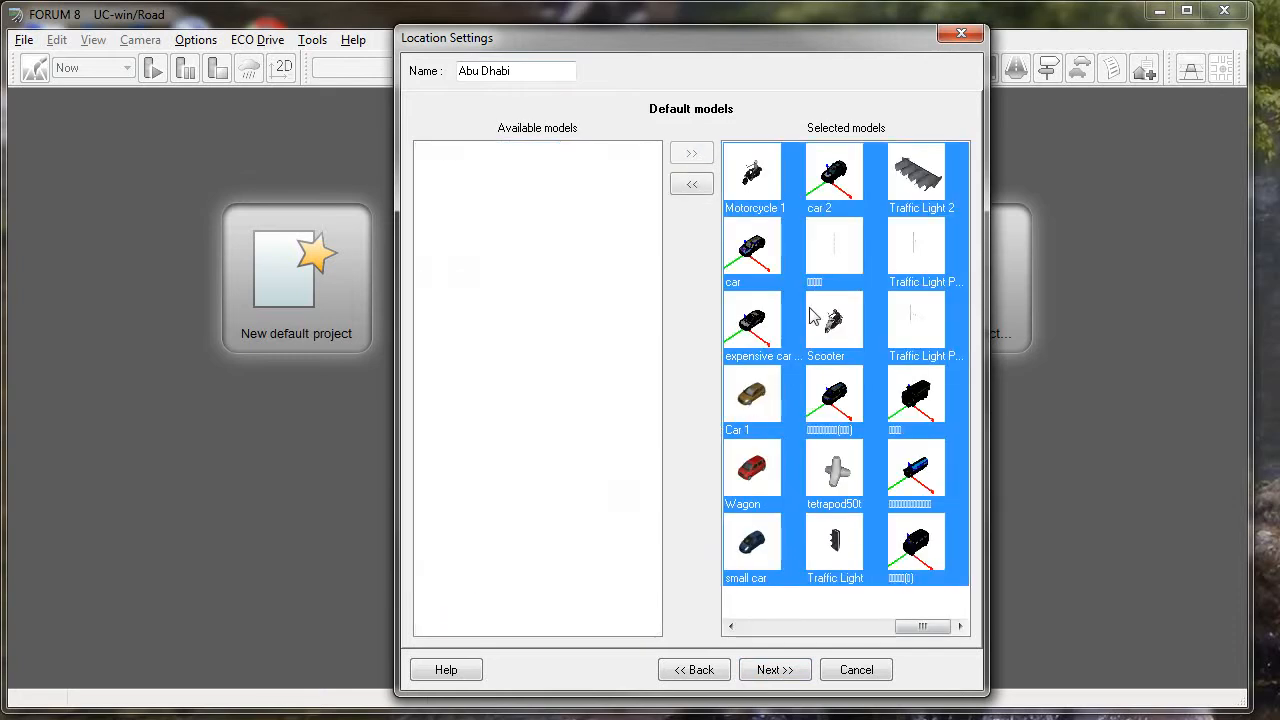
{"action": "left_click", "coordinate": [773, 670]}
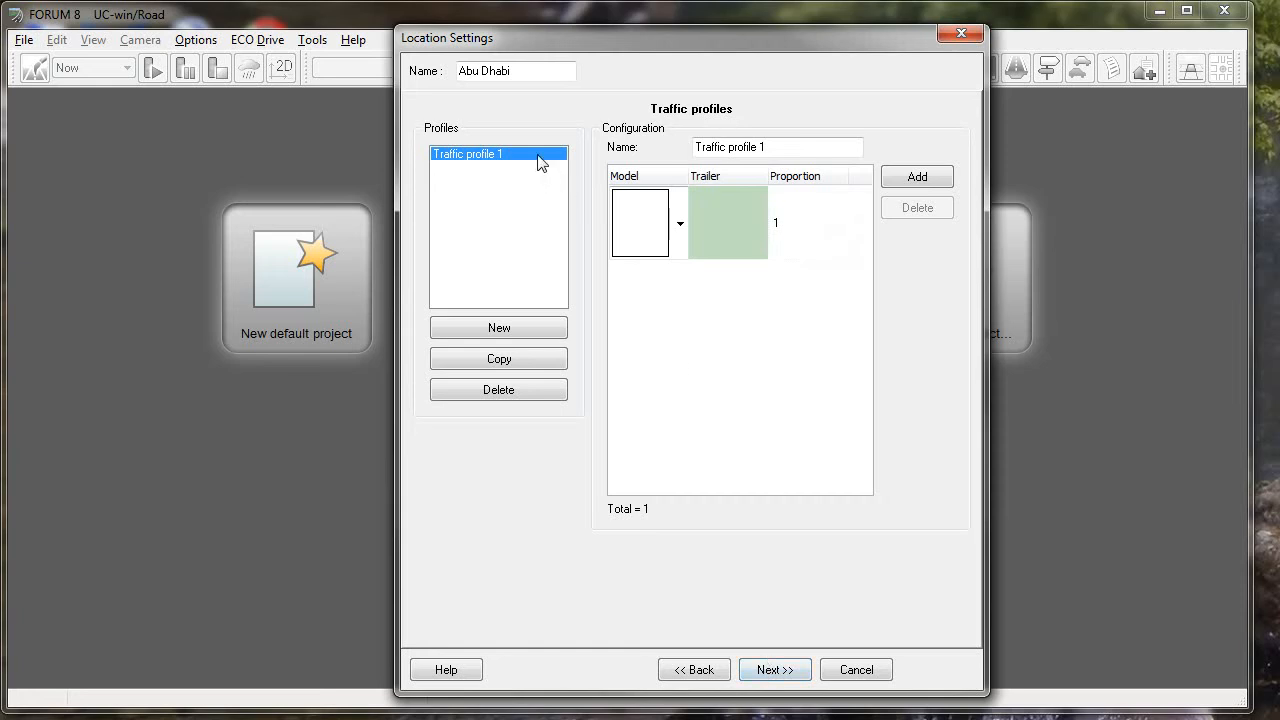
- Rename the existing traffic profile as "UAE"
{"action": "left_click_drag", "start_coordinate": [771, 148], "coordinate": [665, 143]}
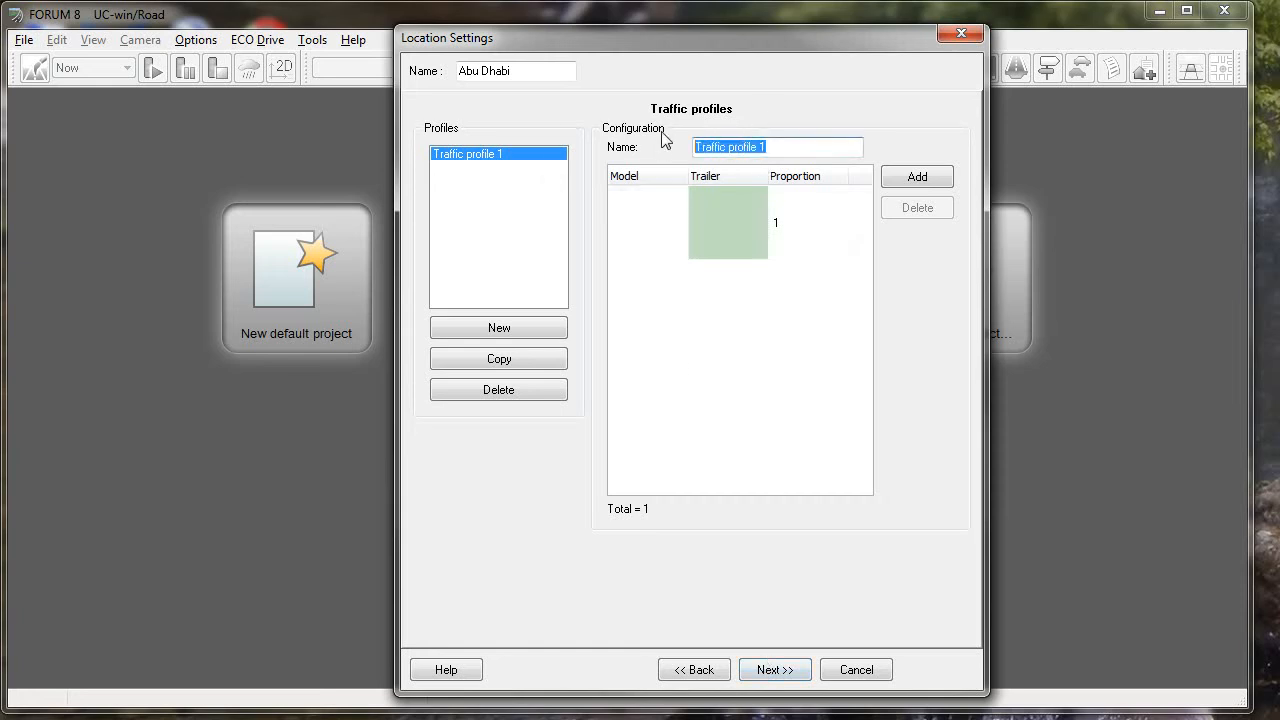
{"action": "type", "text": "ae"}
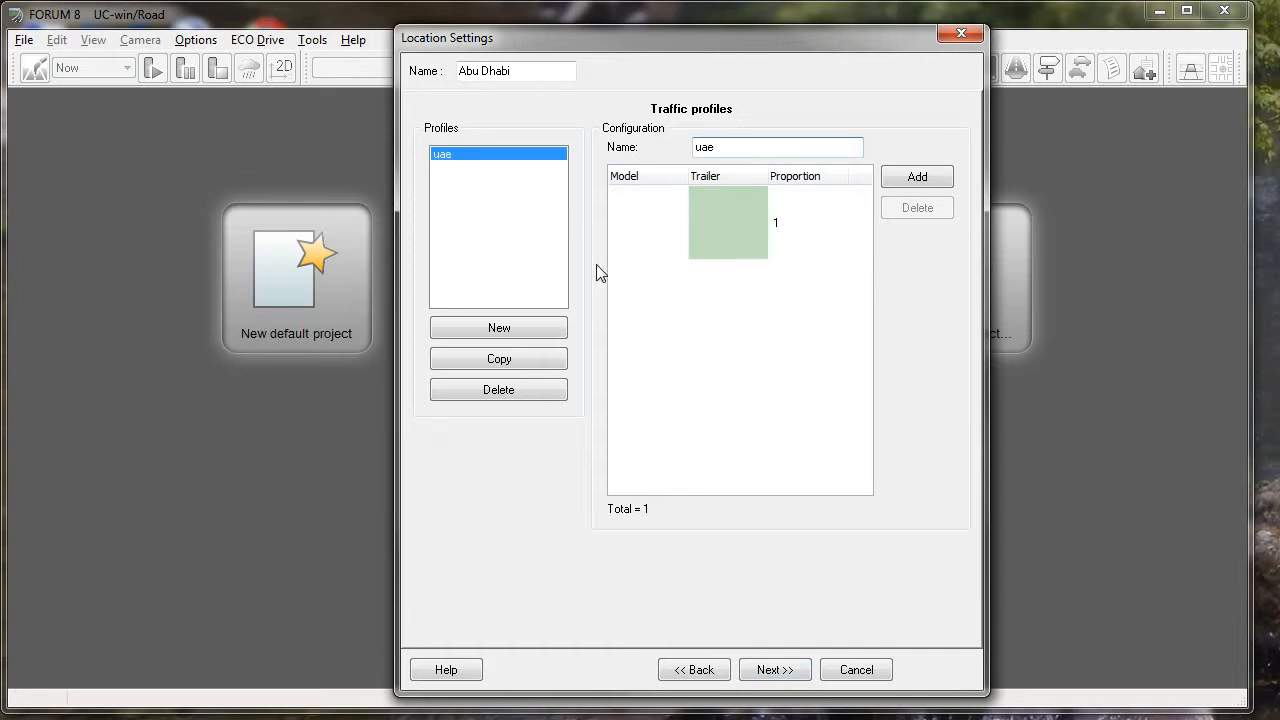
{"action": "left_click_drag", "start_coordinate": [738, 147], "coordinate": [678, 151]}
{"action": "type", "text": "U"}
{"action": "left_click", "coordinate": [700, 186]}
- Add three more vehicle entries to the UAE traffic profile
{"action": "left_click", "coordinate": [918, 177]}
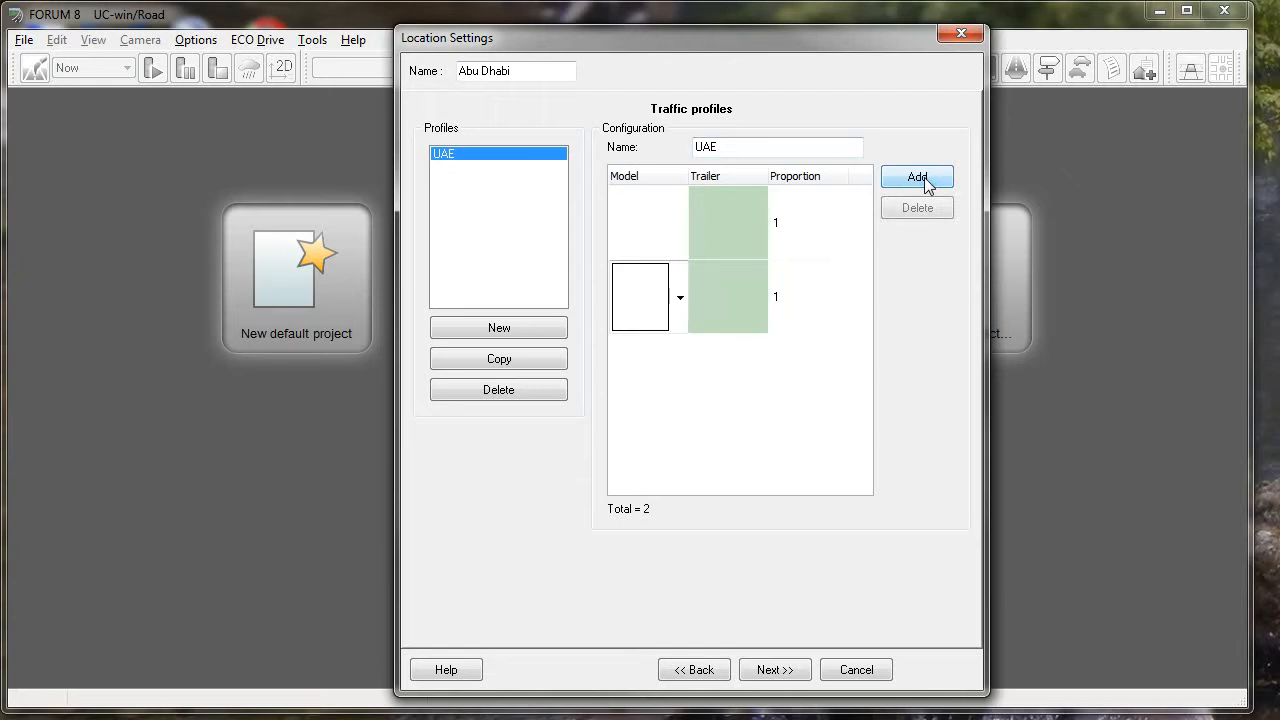
{"action": "left_click", "coordinate": [918, 177]}
{"action": "left_click", "coordinate": [918, 177]}
- Assign Cab (RHD) to the first vehicle entry of the profile and Coupe (RHD) to the second
{"action": "left_click", "coordinate": [645, 233]}
{"action": "left_click", "coordinate": [679, 226]}
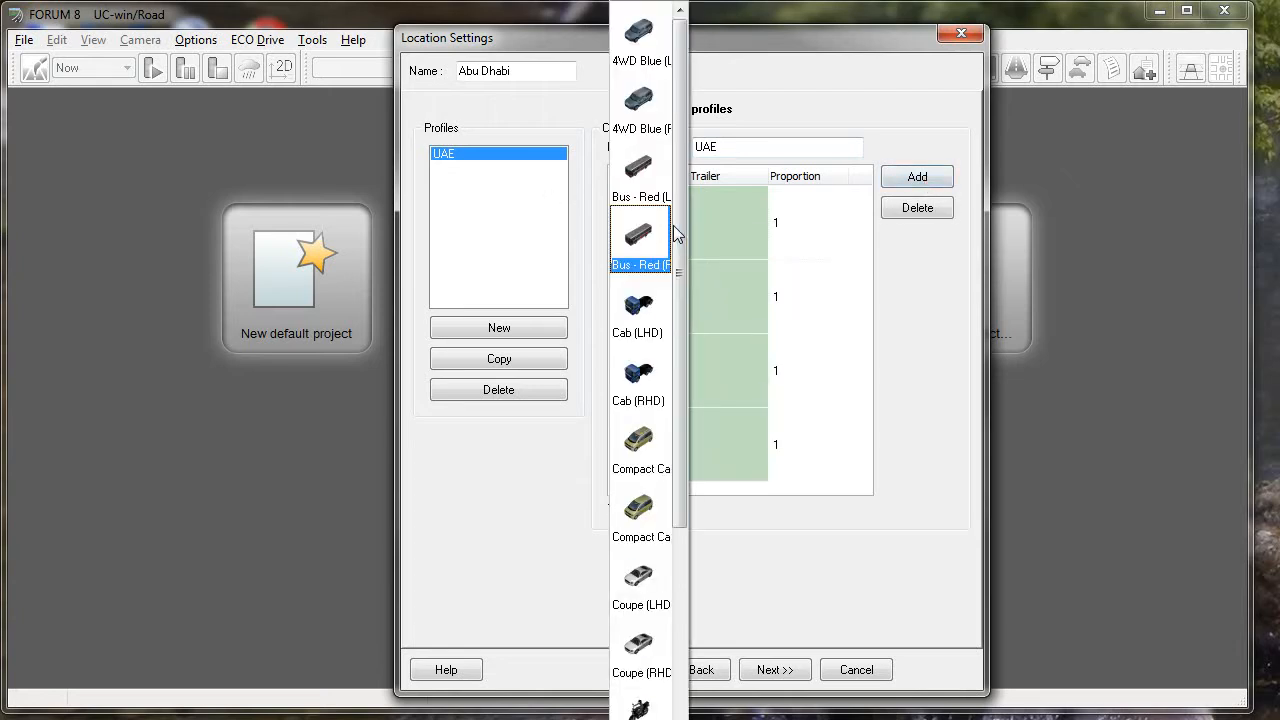
{"action": "left_click_drag", "start_coordinate": [677, 234], "coordinate": [677, 258]}
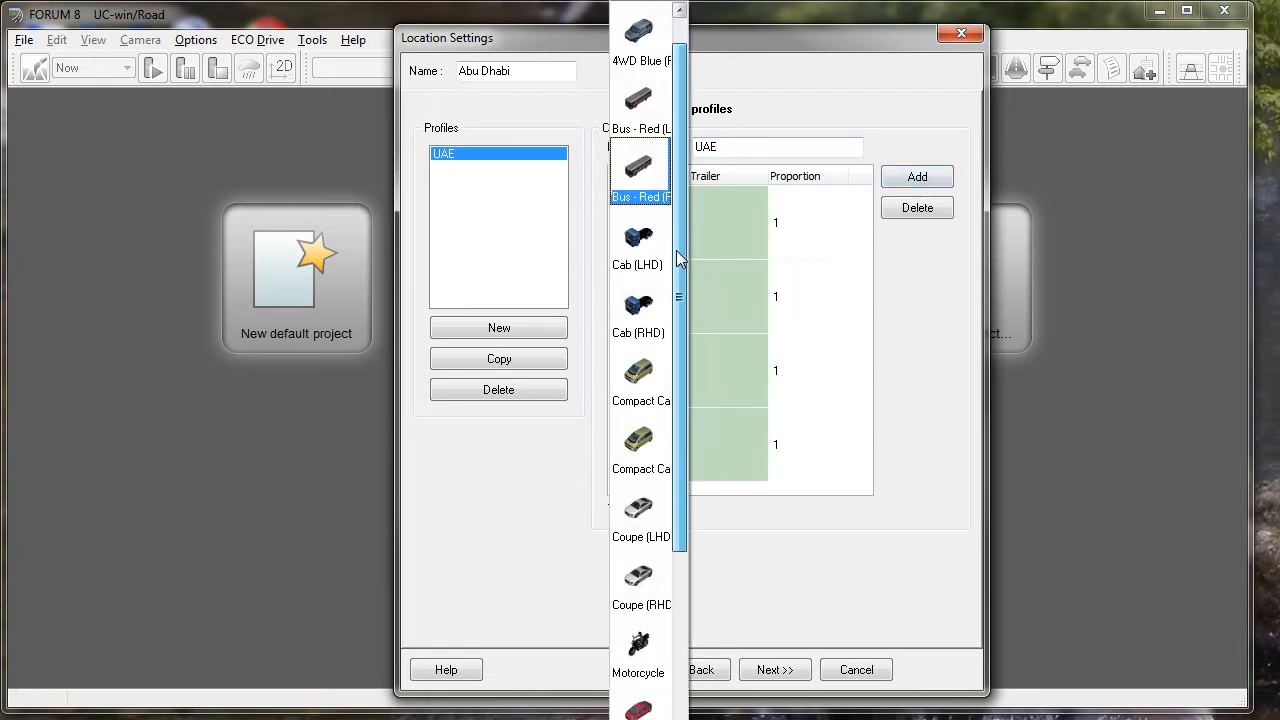
{"action": "left_click", "coordinate": [662, 312]}
{"action": "left_click", "coordinate": [645, 302]}
{"action": "left_click", "coordinate": [676, 300]}
{"action": "left_click_drag", "start_coordinate": [677, 338], "coordinate": [680, 364]}
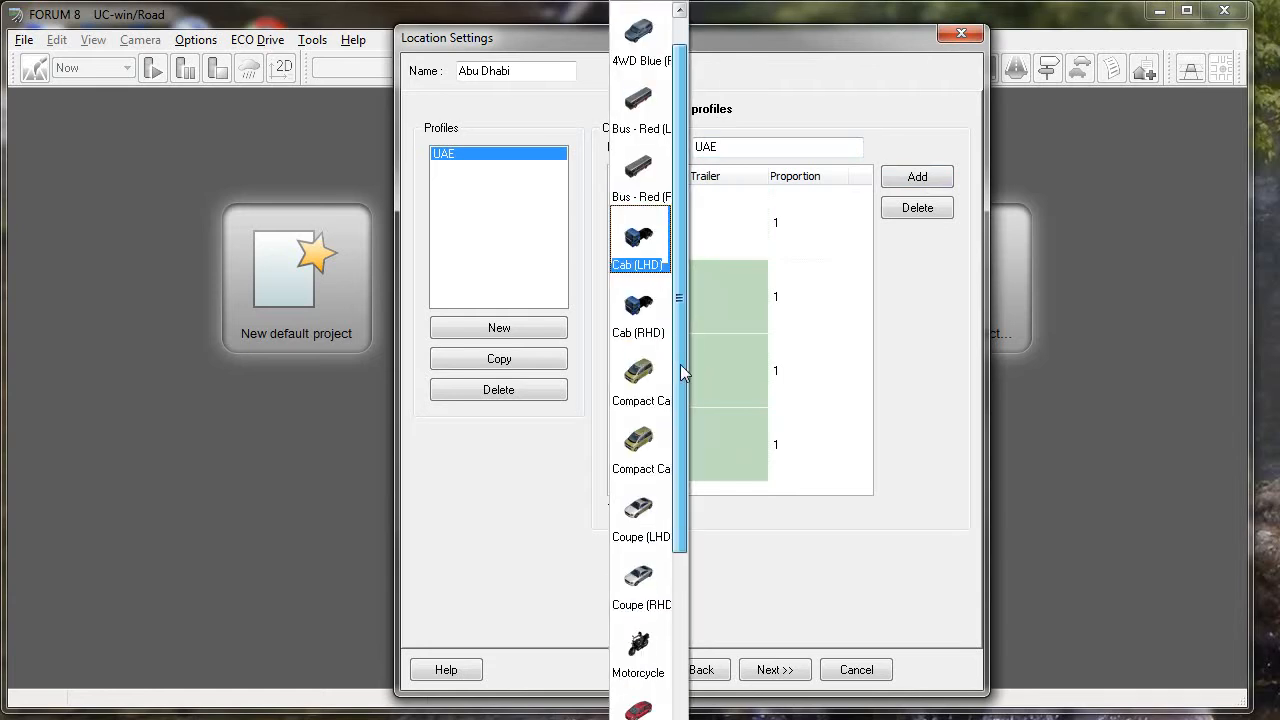
{"action": "left_click", "coordinate": [642, 578]}
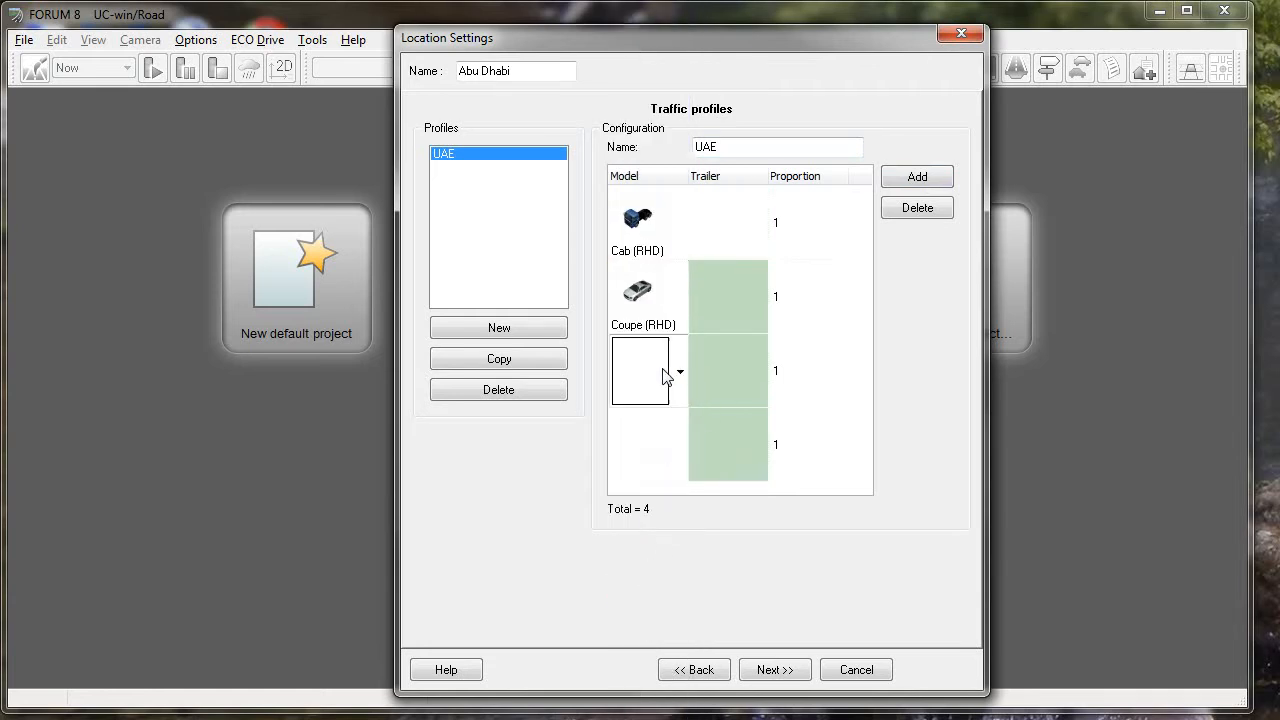
- Assign Sedan Red (RHD) to the third vehicle entry of the profile and Motorcycle to the fourth
{"action": "left_click", "coordinate": [664, 374]}
{"action": "left_click", "coordinate": [681, 374]}
{"action": "scroll", "coordinate": [681, 400], "scroll_direction": "down", "scroll_amount": 2}
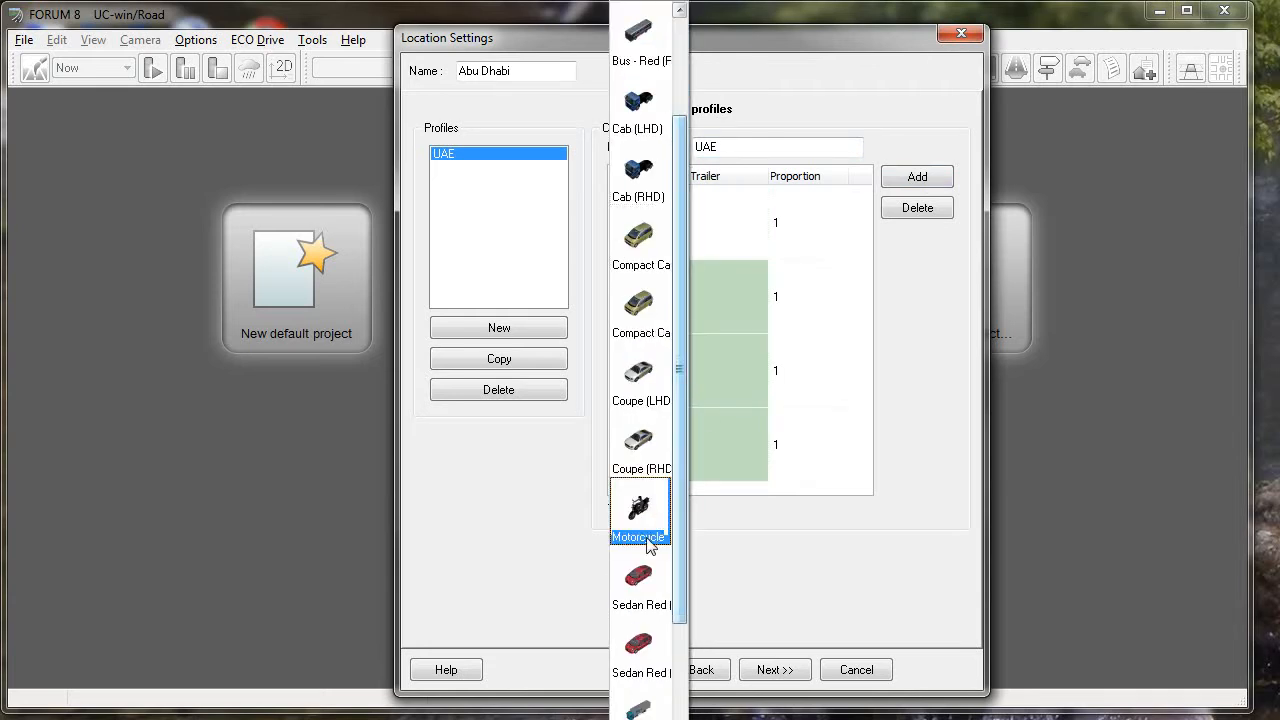
{"action": "left_click", "coordinate": [655, 652]}
{"action": "left_click", "coordinate": [646, 451]}
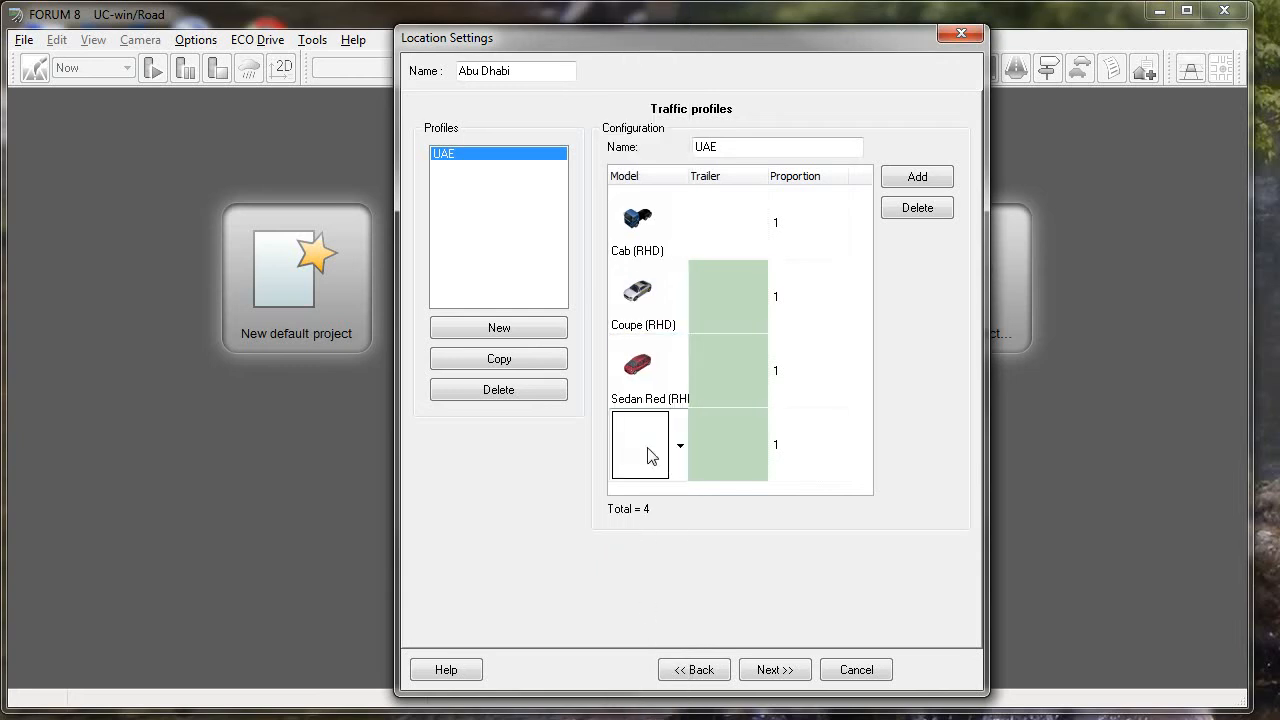
{"action": "left_click", "coordinate": [650, 450]}
{"action": "scroll", "coordinate": [681, 551], "scroll_direction": "down", "scroll_amount": 1}
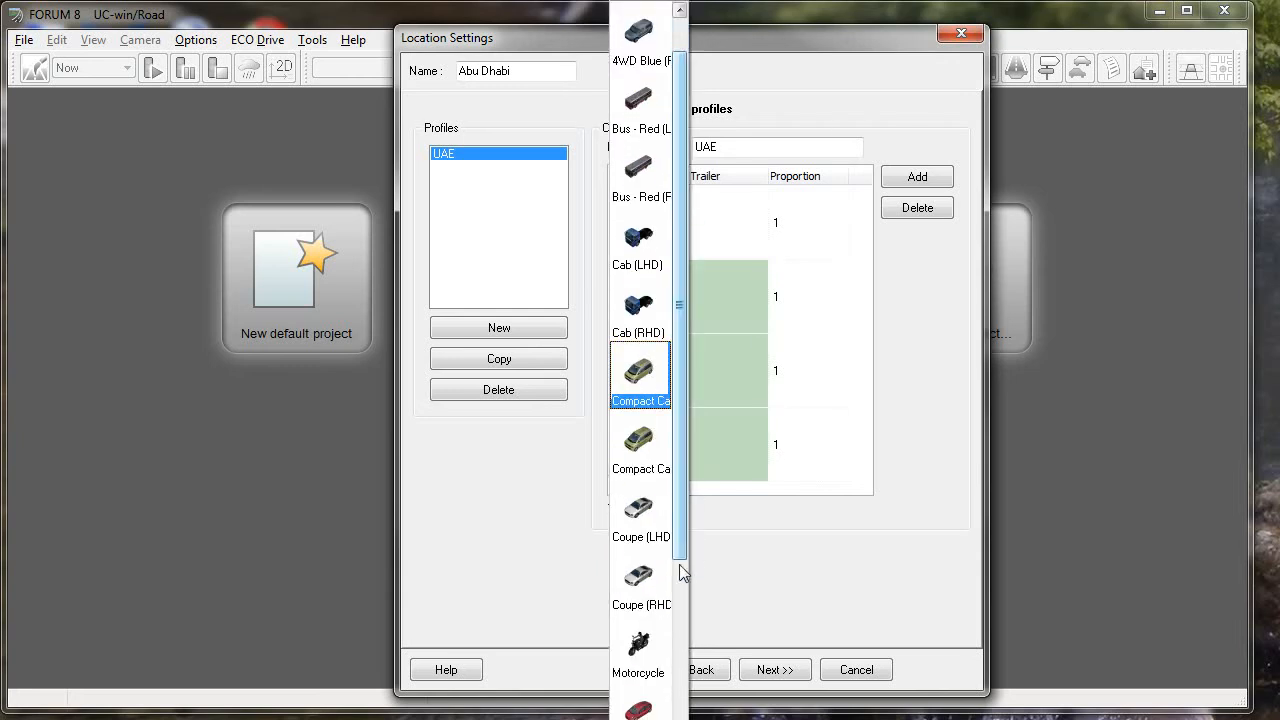
{"action": "left_click", "coordinate": [640, 645]}
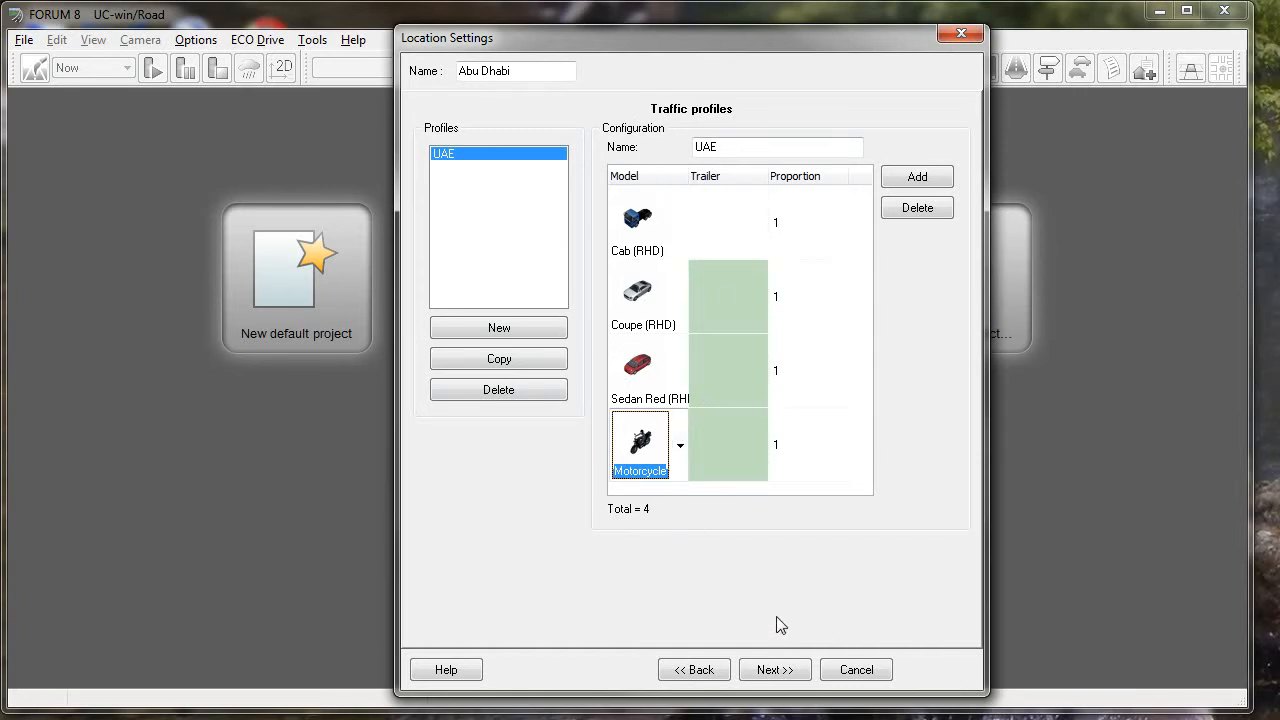
- Proceed to the default sections settings, then switch to Windows Explorer and inspect the section files in C:\UCwinRoad Data\Save\Section
{"action": "left_click", "coordinate": [775, 672]}
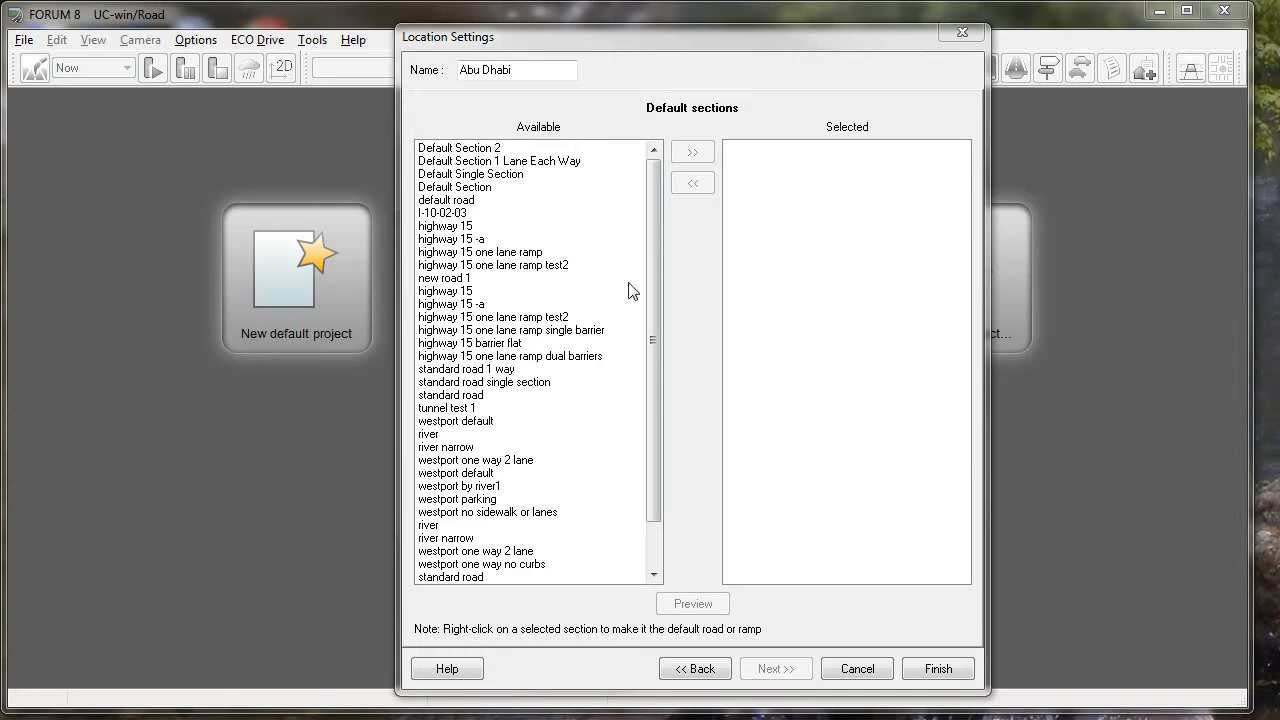
{"action": "left_click_drag", "start_coordinate": [645, 228], "coordinate": [664, 195]}
{"action": "key", "text": "super+e"}
{"action": "double_click", "coordinate": [826, 145]}
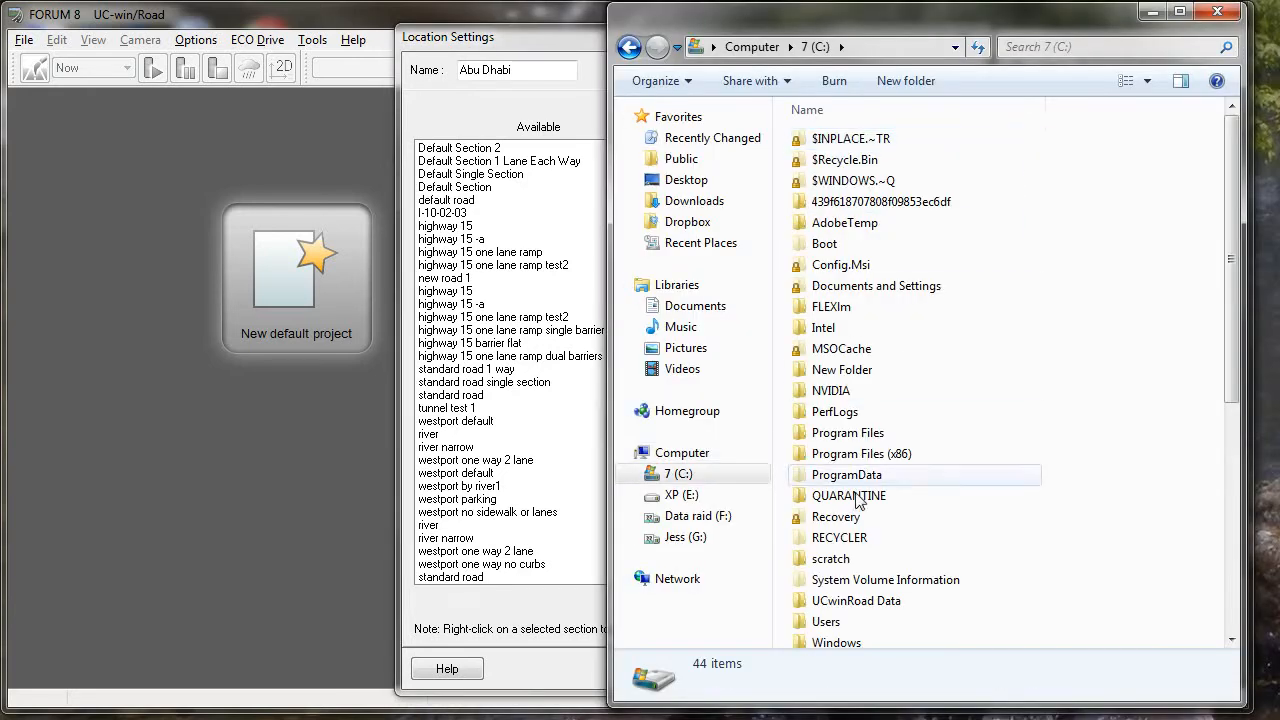
{"action": "double_click", "coordinate": [845, 601]}
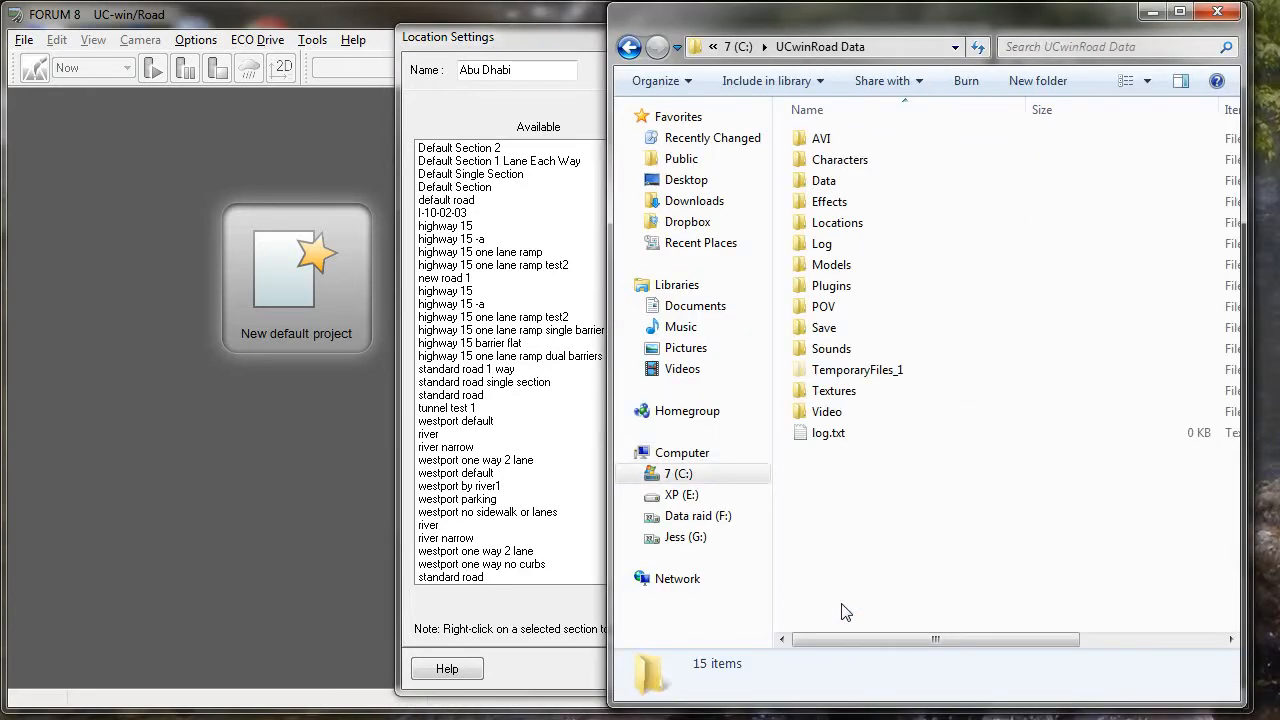
{"action": "double_click", "coordinate": [826, 329]}
{"action": "double_click", "coordinate": [832, 265]}
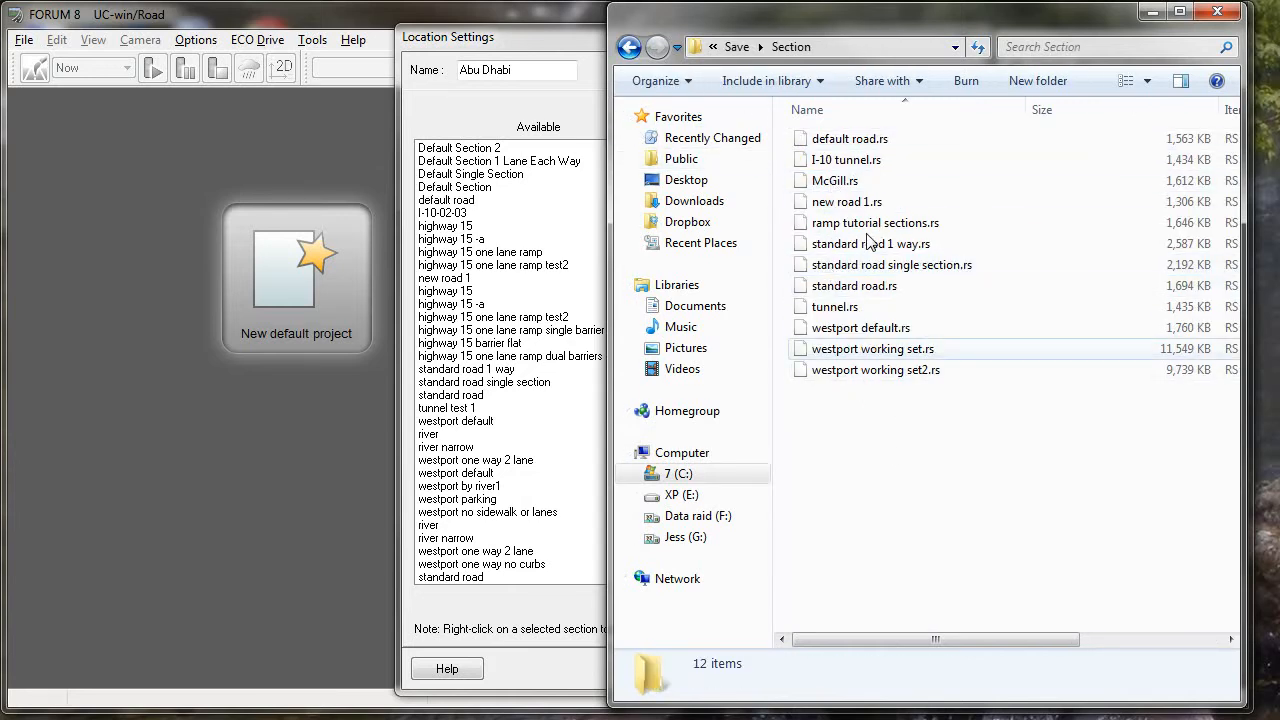
- Return the file browser to the UCwinRoad Data folder and switch back to the location settings in UC-win/Road
{"action": "left_click", "coordinate": [629, 47]}
{"action": "left_click", "coordinate": [629, 47]}
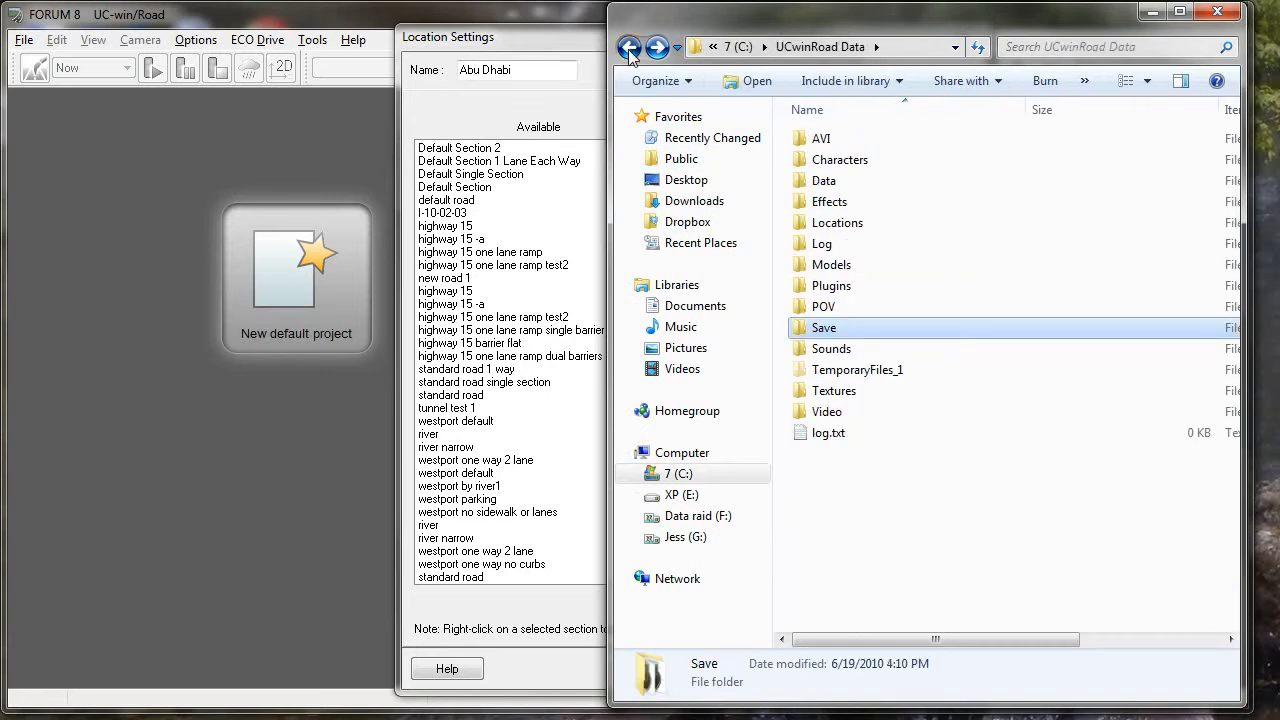
{"action": "left_click", "coordinate": [629, 47]}
{"action": "left_click", "coordinate": [657, 47]}
{"action": "left_click", "coordinate": [515, 41]}
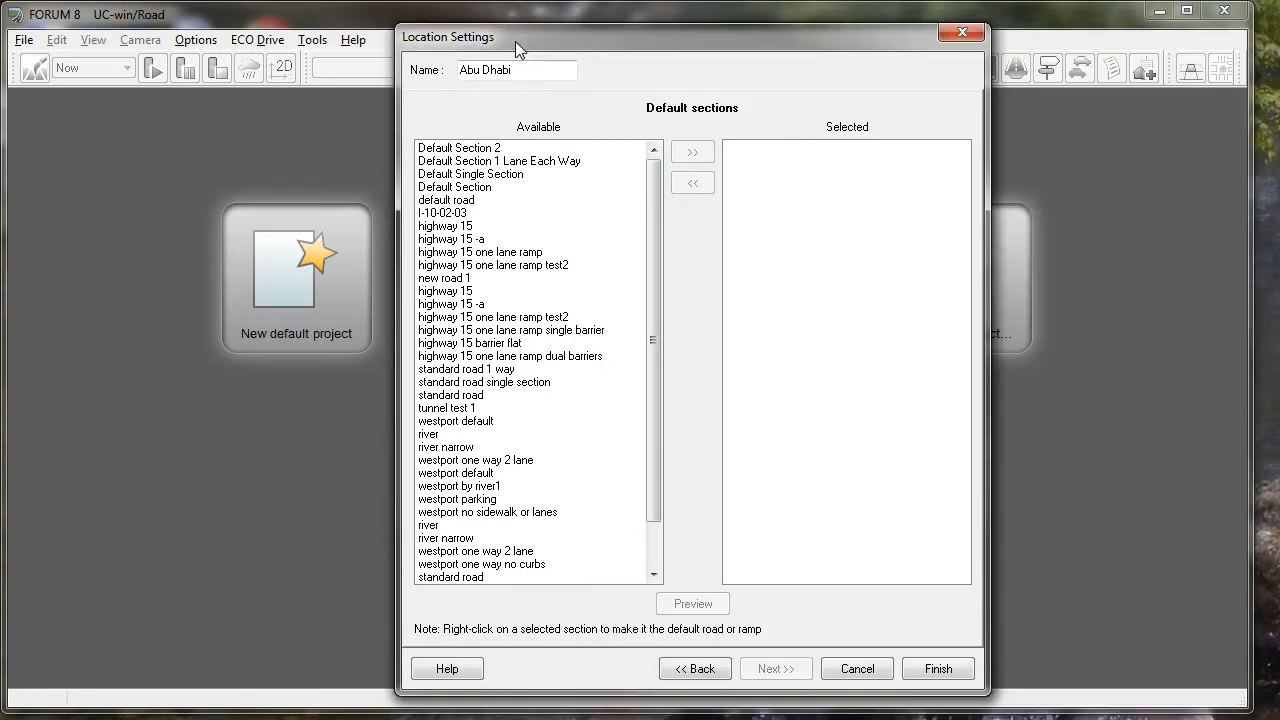
- Add Default Section 1 Lane Each Way and Default Single Section to the selected default sections
{"action": "left_click", "coordinate": [525, 162]}
{"action": "left_click", "coordinate": [692, 152]}
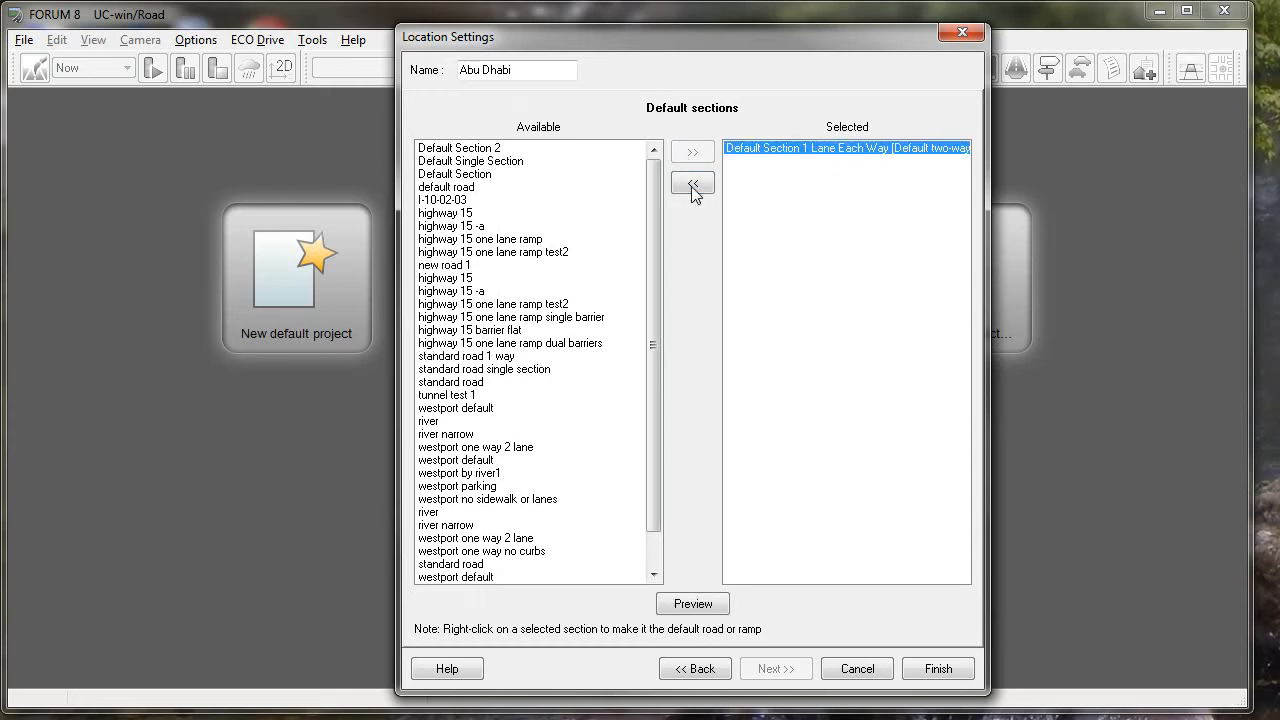
{"action": "left_click", "coordinate": [496, 161]}
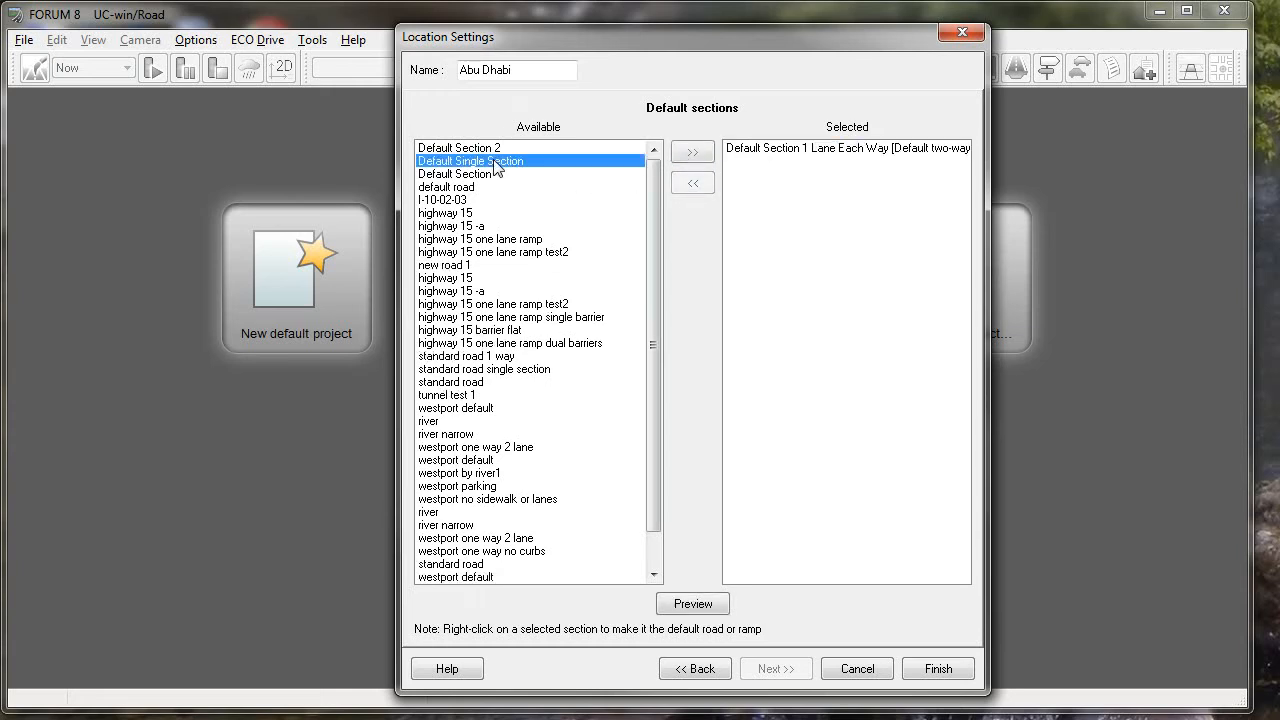
{"action": "left_click", "coordinate": [695, 155]}
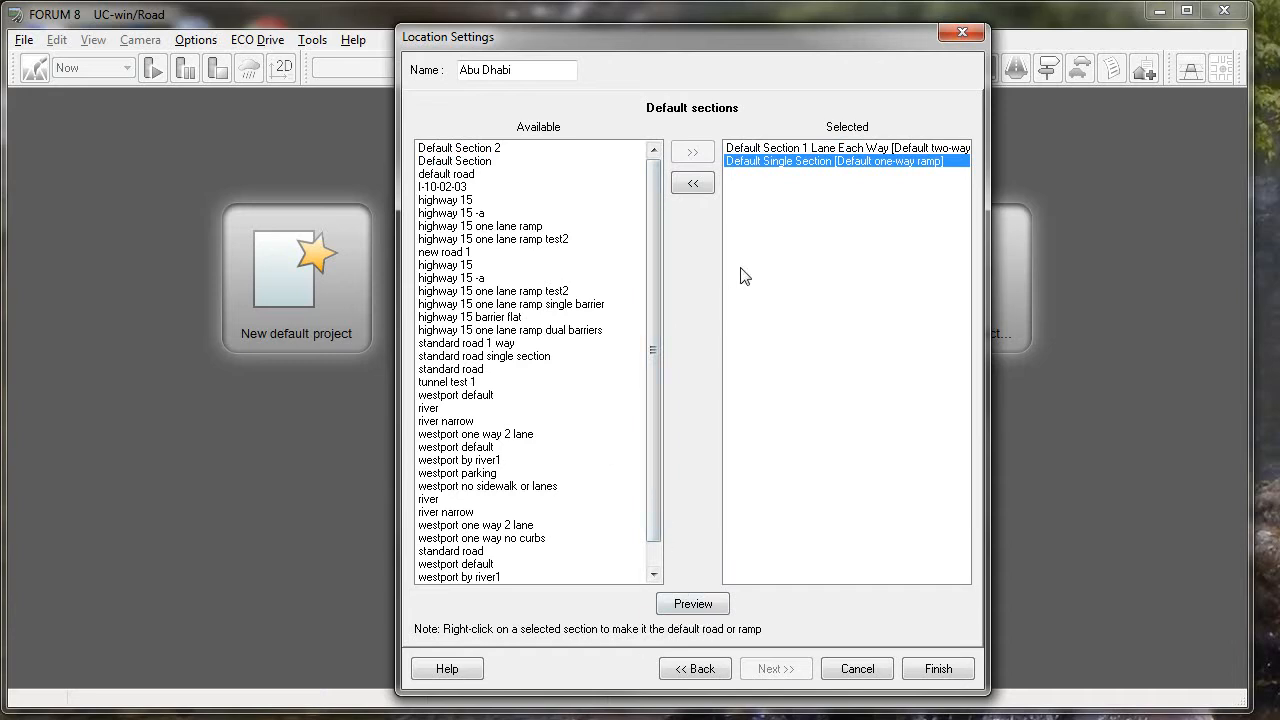
- Finish the Abu Dhabi location settings and close the location settings list editor
{"action": "left_click", "coordinate": [474, 176]}
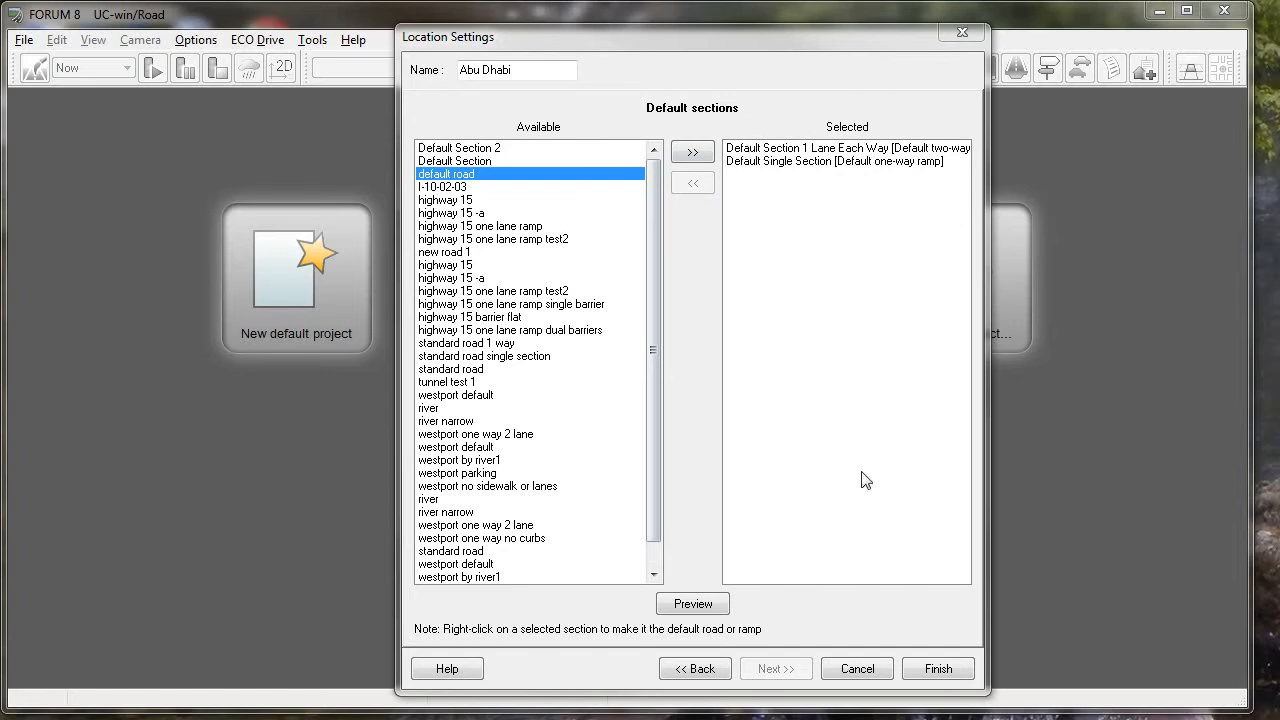
{"action": "left_click", "coordinate": [940, 668]}
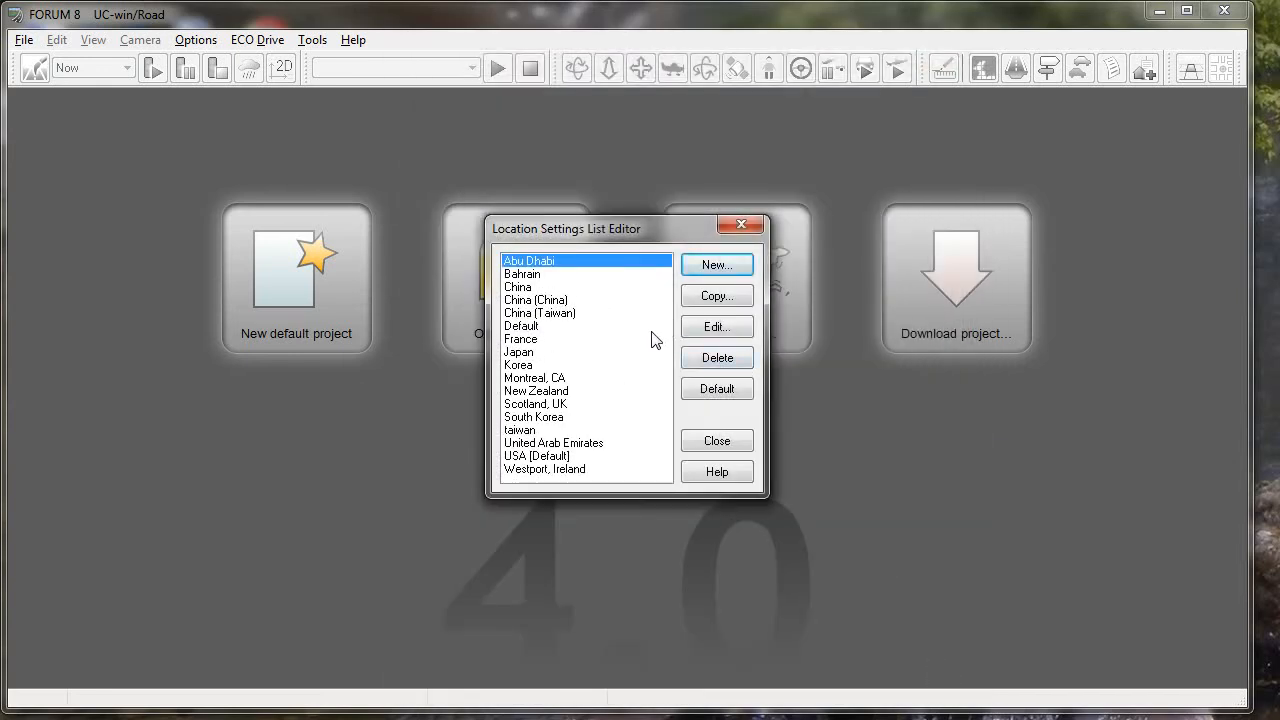
{"action": "left_click", "coordinate": [582, 265]}
{"action": "left_click", "coordinate": [704, 442]}
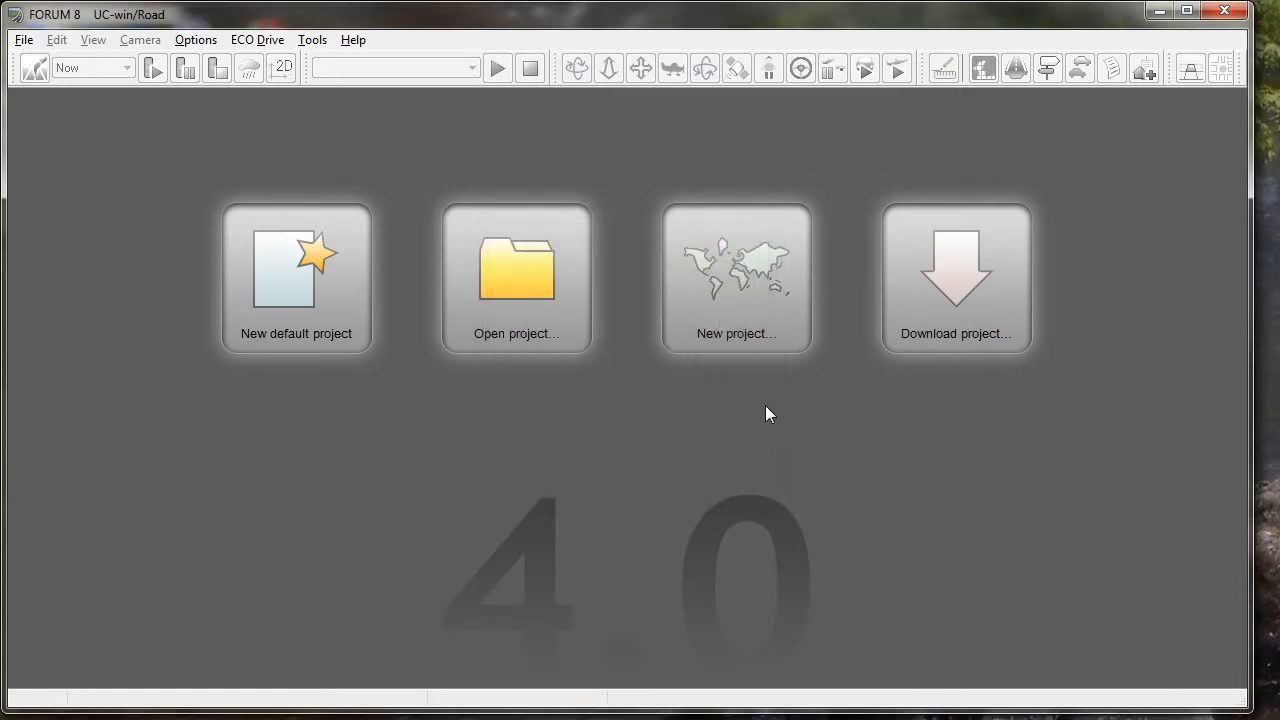
- Start a new user-defined project with the four-tile terrain size, 20 km wide and 20 km high
{"action": "left_click", "coordinate": [719, 299]}
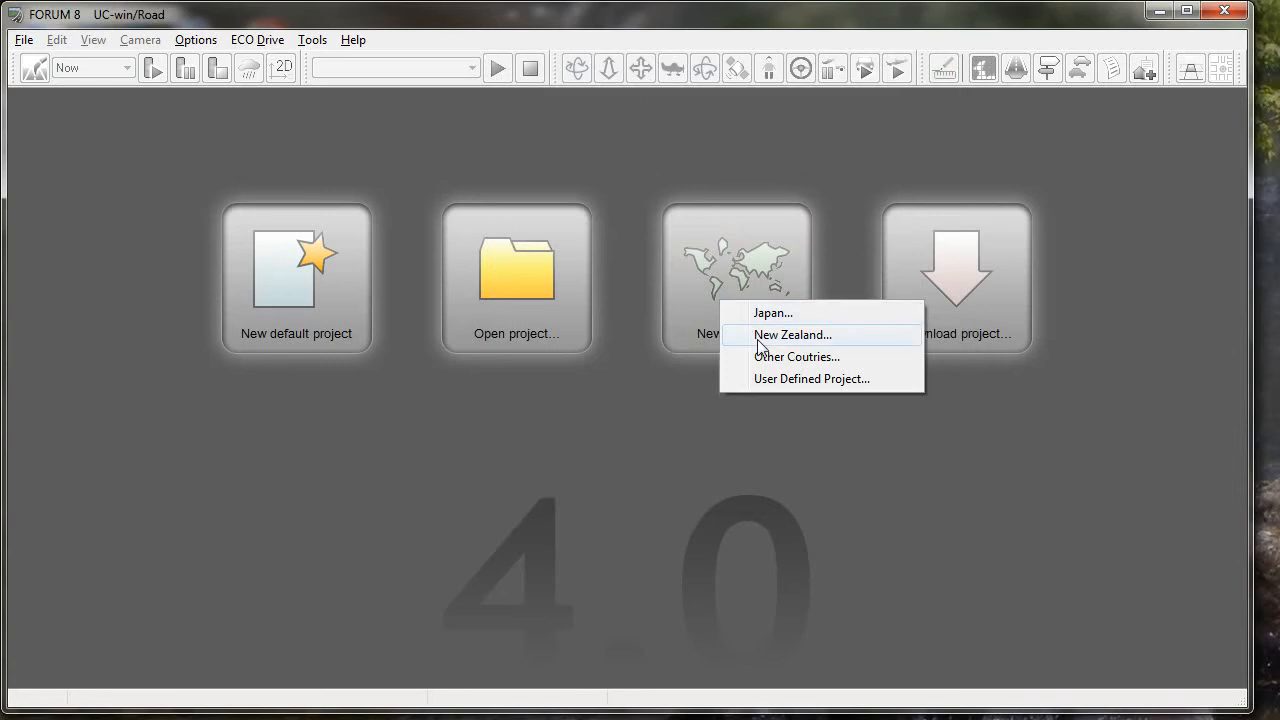
{"action": "left_click", "coordinate": [787, 380]}
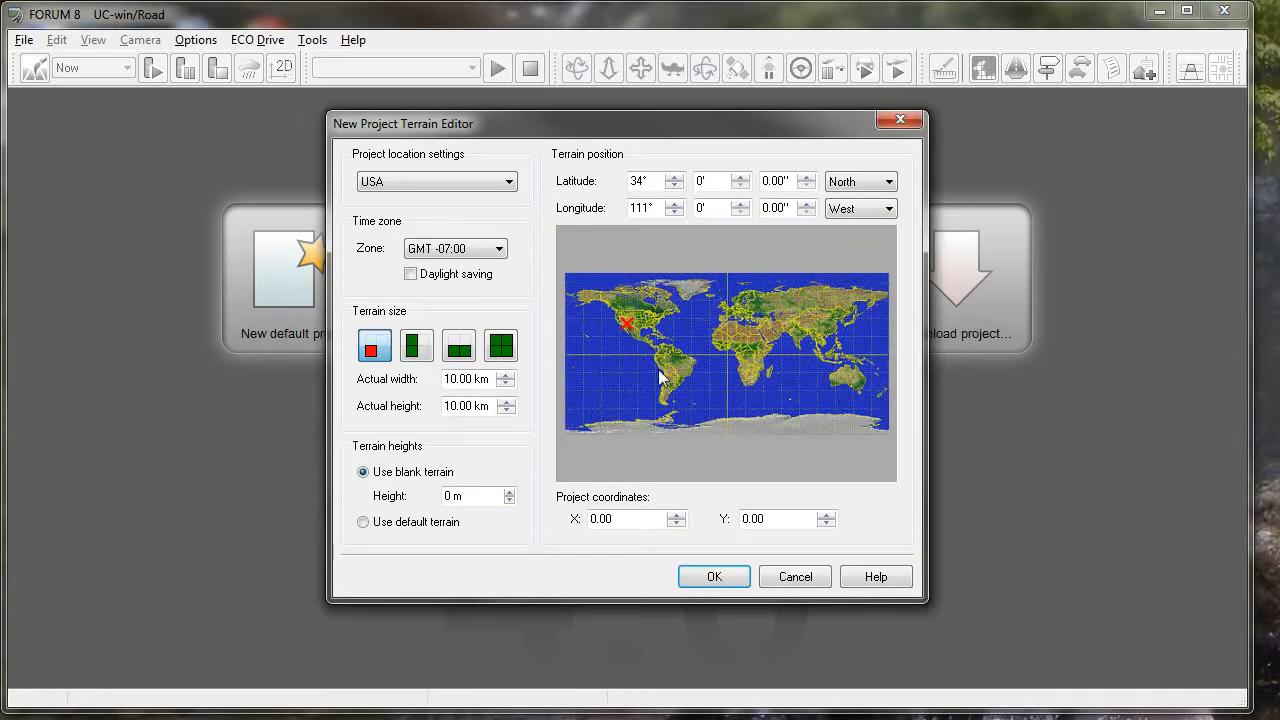
{"action": "left_click_drag", "start_coordinate": [452, 377], "coordinate": [434, 403]}
{"action": "type", "text": "22"}
{"action": "left_click", "coordinate": [501, 345]}
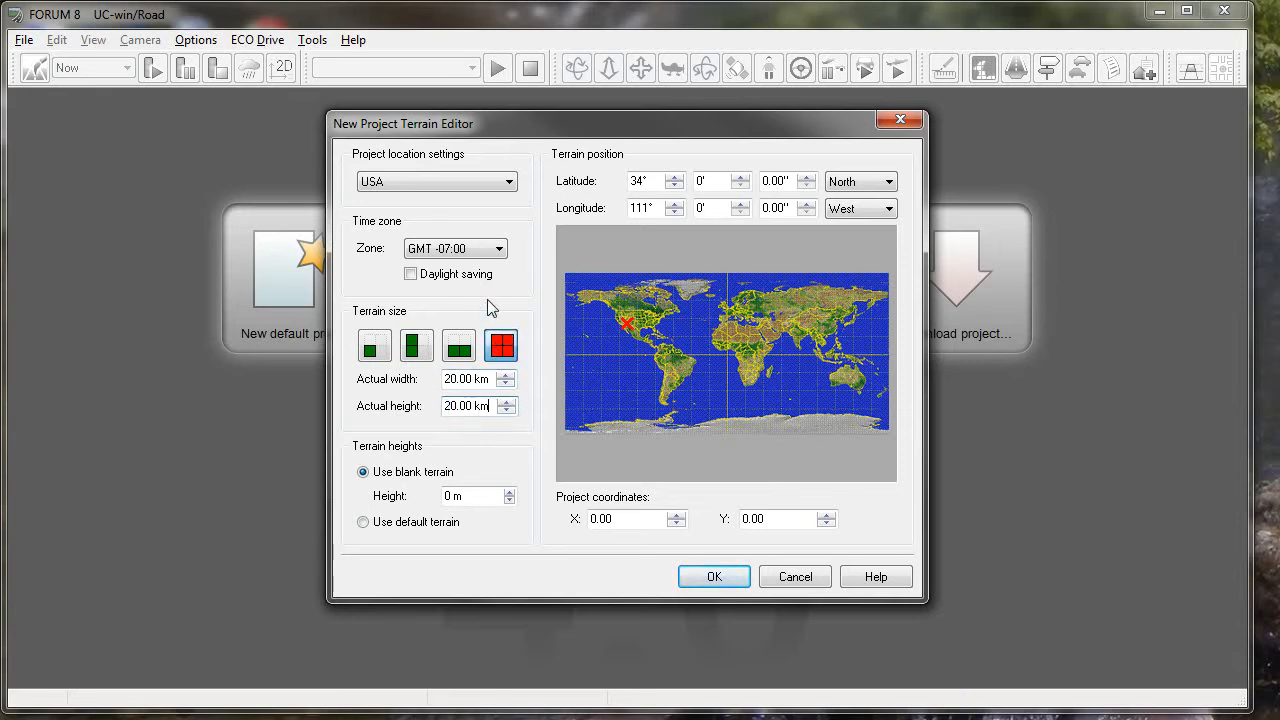
- Set the project location to Abu Dhabi and create the project with these terrain settings
{"action": "left_click", "coordinate": [509, 184]}
{"action": "scroll", "coordinate": [512, 250], "scroll_direction": "up", "scroll_amount": 5}
{"action": "left_click", "coordinate": [443, 214]}
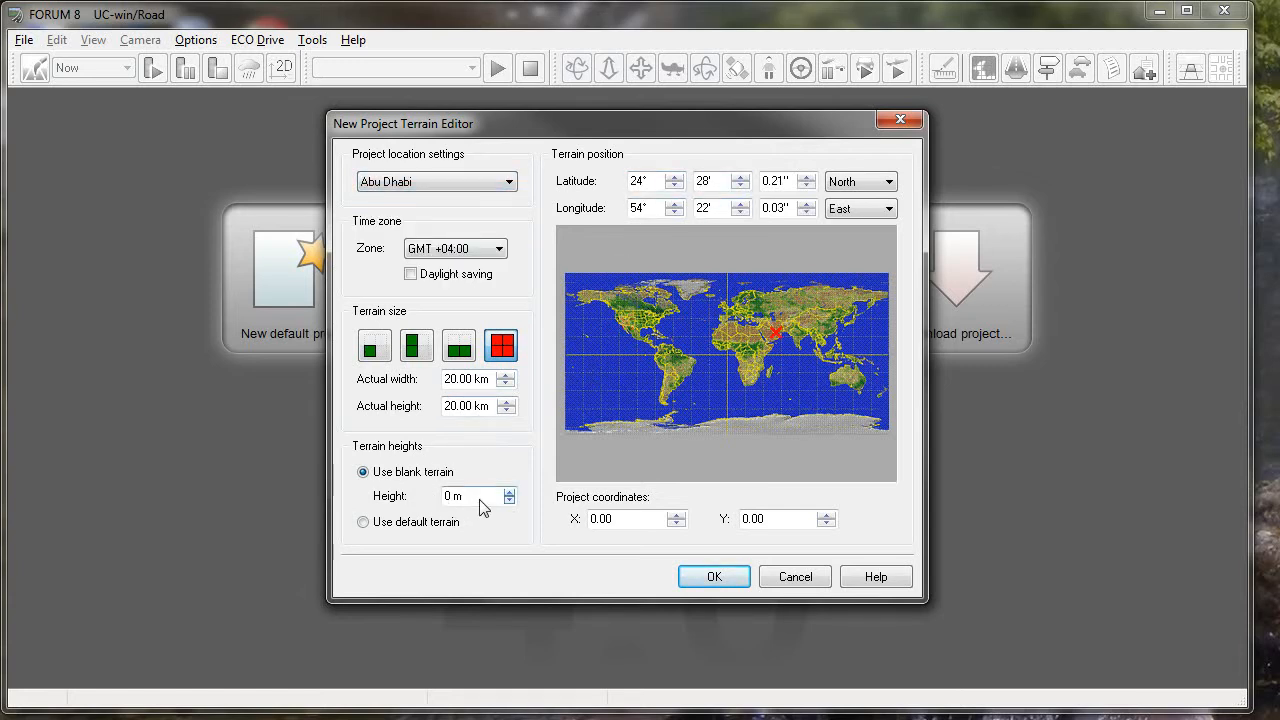
{"action": "left_click", "coordinate": [716, 578]}
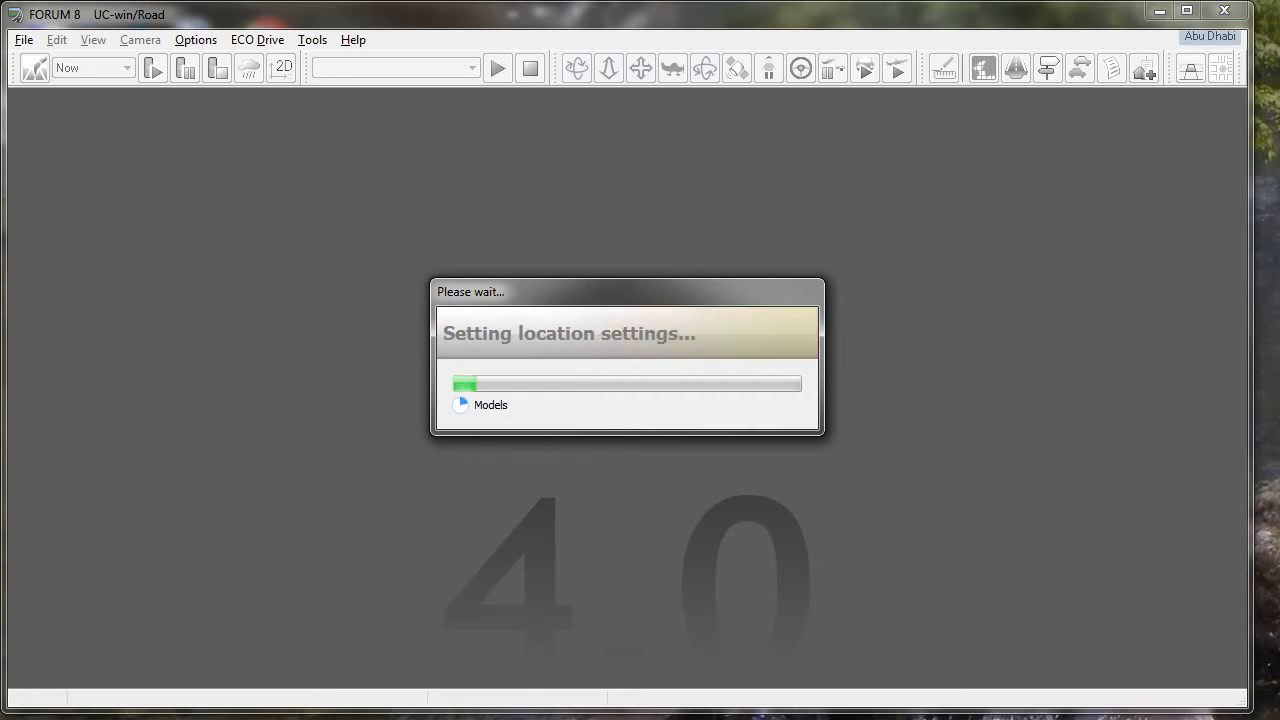
- Switch to Windows Explorer, open the 20km imagery folder and select the images from AbuDhabi 1.jpg through AbuDhabi D.jpg
{"action": "key", "text": "alt+Tab"}
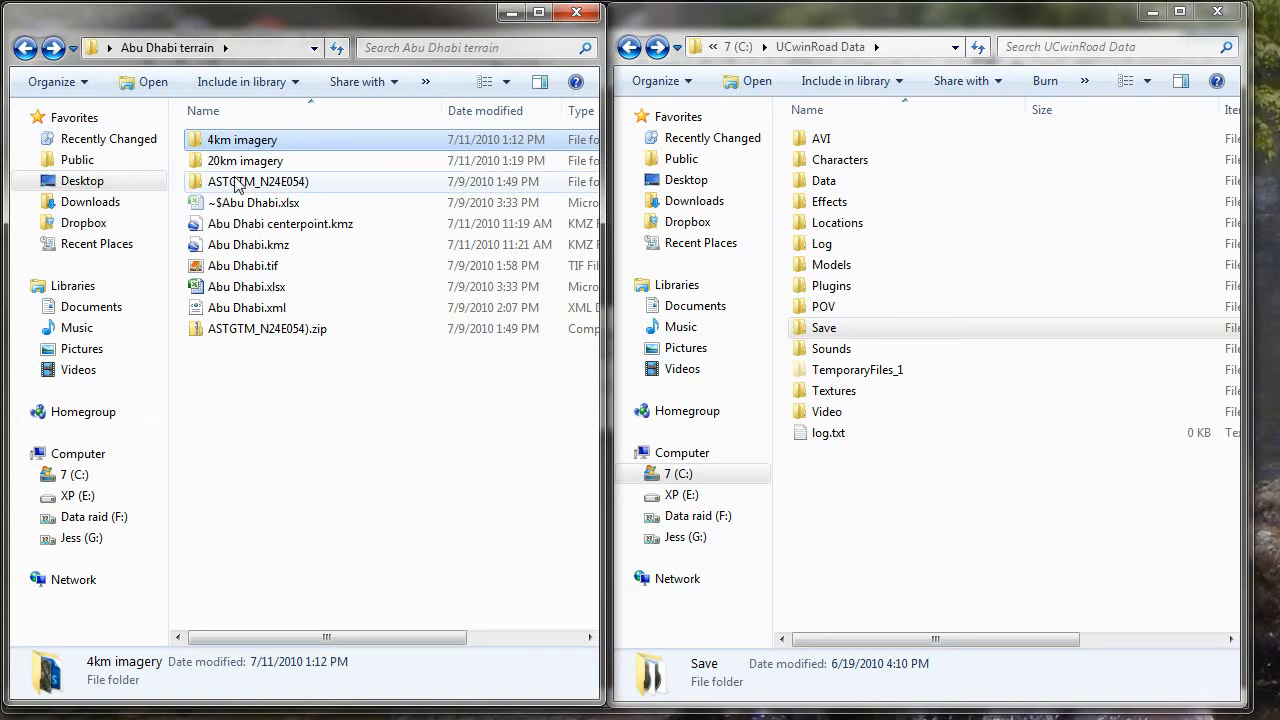
{"action": "left_click", "coordinate": [211, 163]}
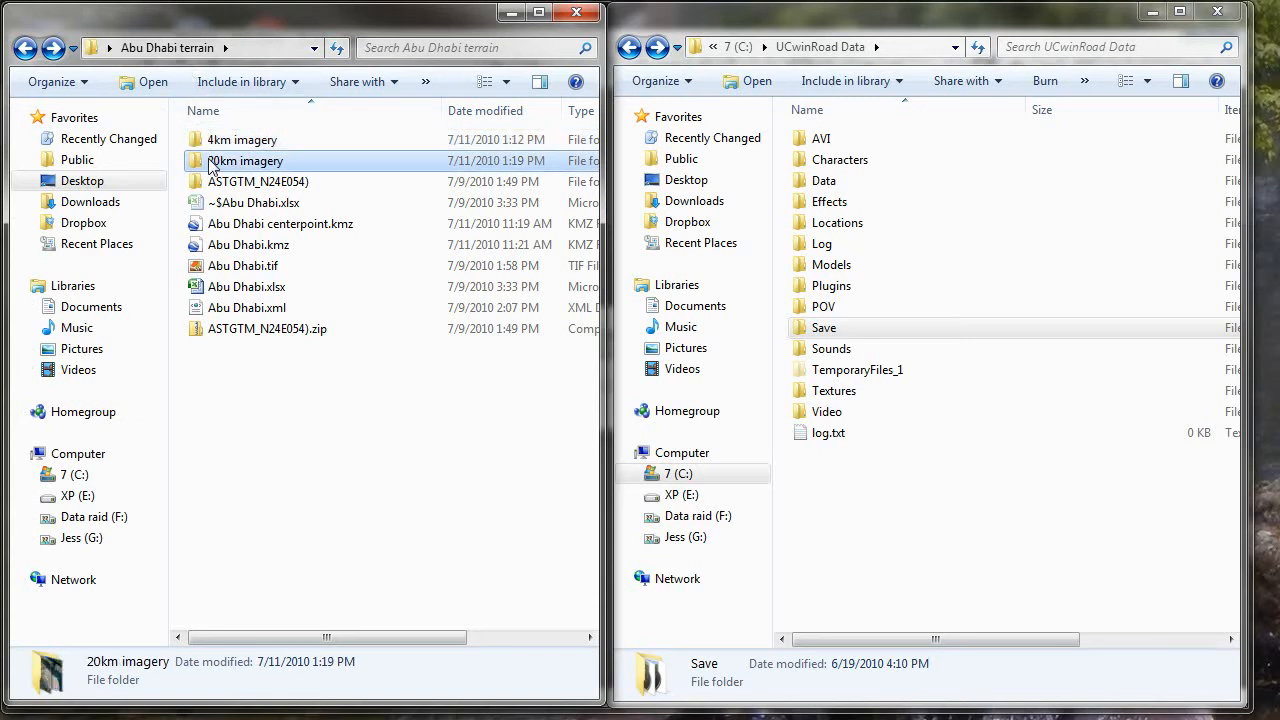
{"action": "double_click", "coordinate": [211, 163]}
{"action": "left_click_drag", "start_coordinate": [590, 226], "coordinate": [590, 193]}
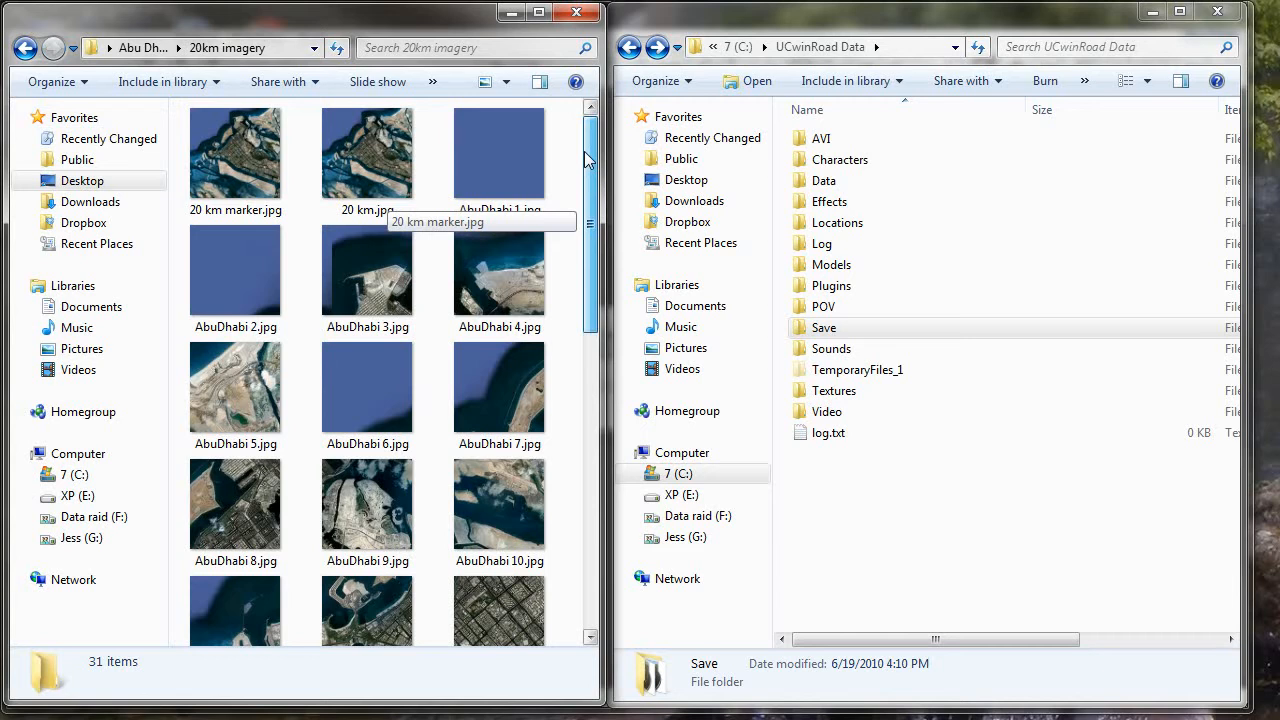
{"action": "left_click", "coordinate": [483, 185]}
{"action": "scroll", "coordinate": [466, 323], "scroll_direction": "down", "scroll_amount": 10}
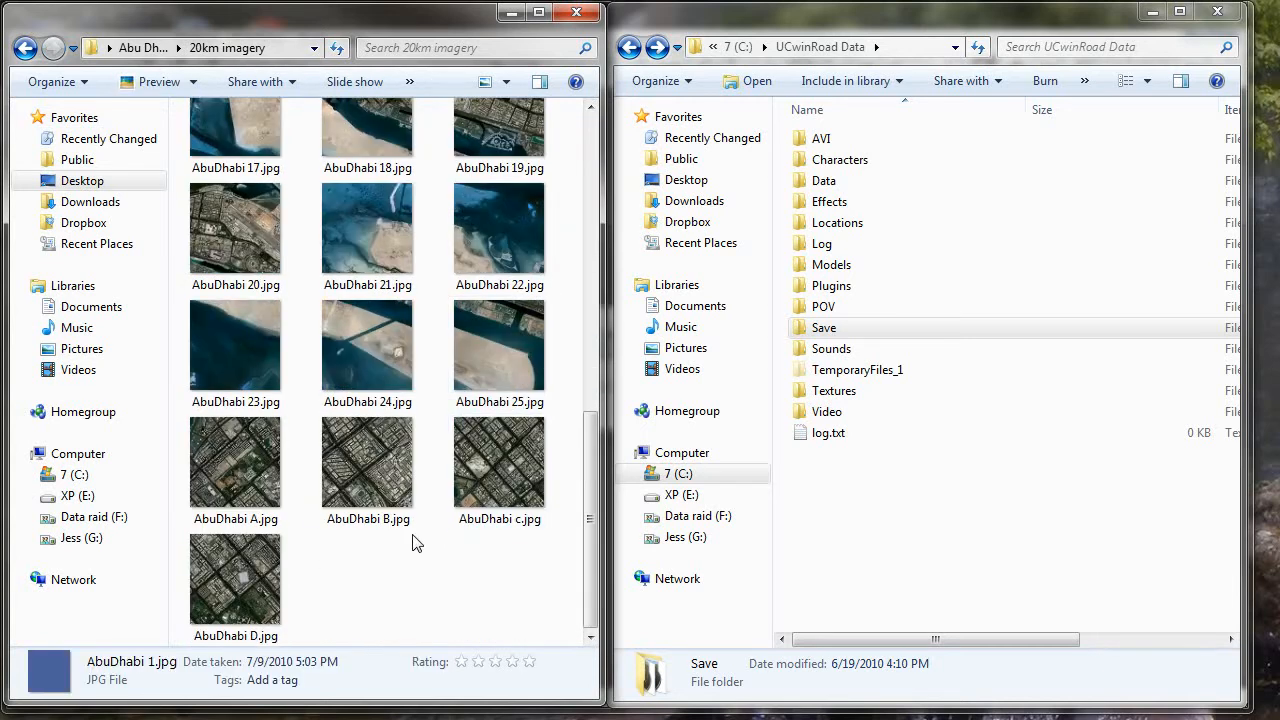
{"action": "left_click", "coordinate": [235, 590], "text": "shift"}
{"action": "scroll", "coordinate": [320, 550], "scroll_direction": "up", "scroll_amount": 10}
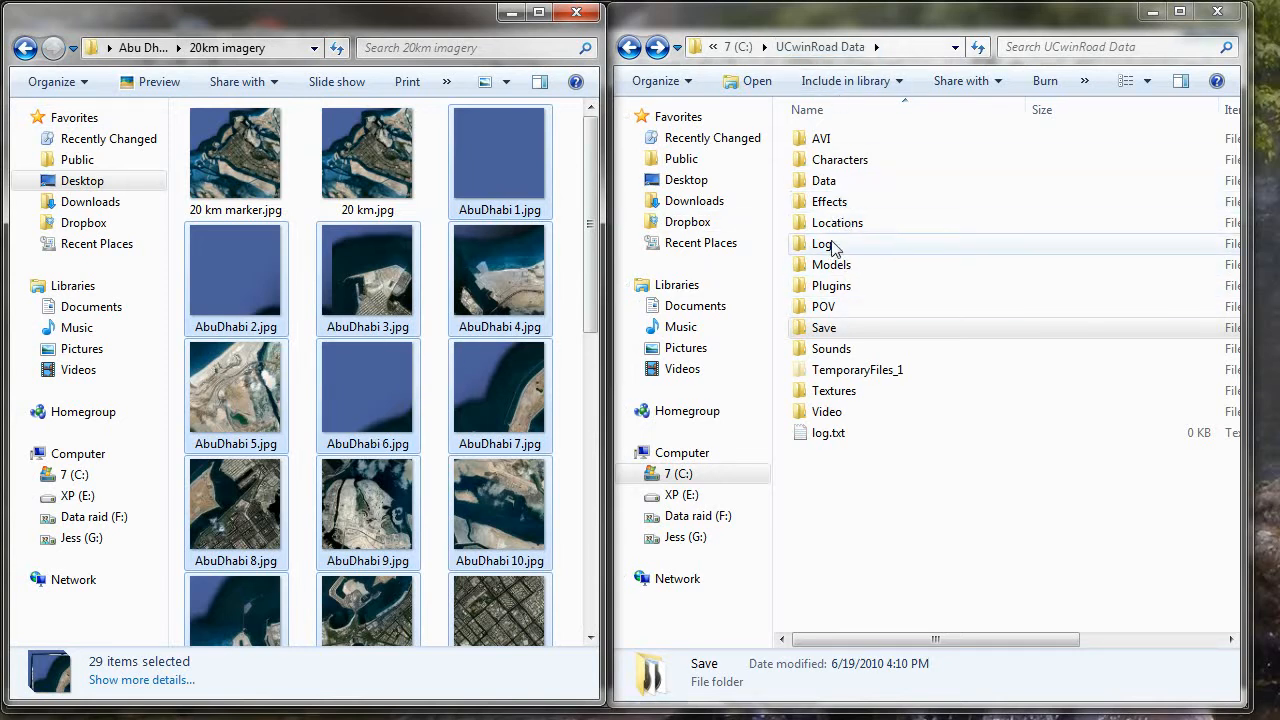
- Move the selected Abu Dhabi images into the Textures\Terrain\Satellite folder of UCwinRoad Data
{"action": "double_click", "coordinate": [833, 391]}
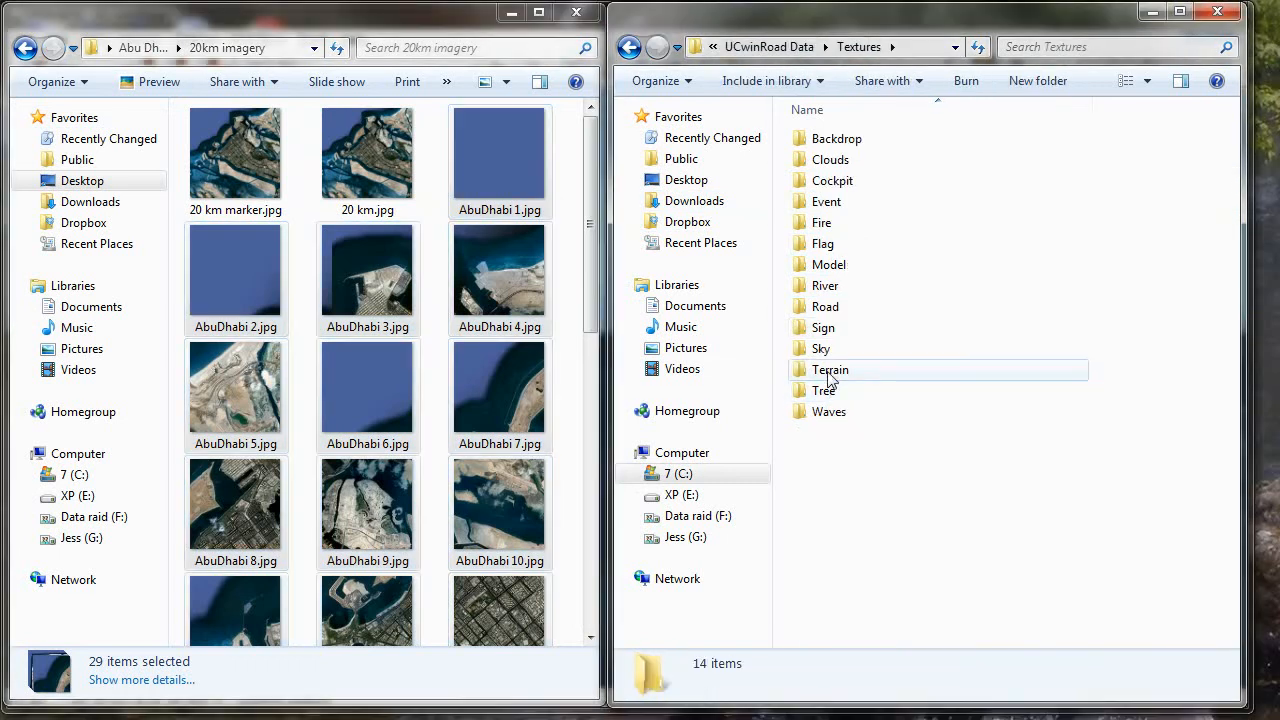
{"action": "double_click", "coordinate": [830, 368]}
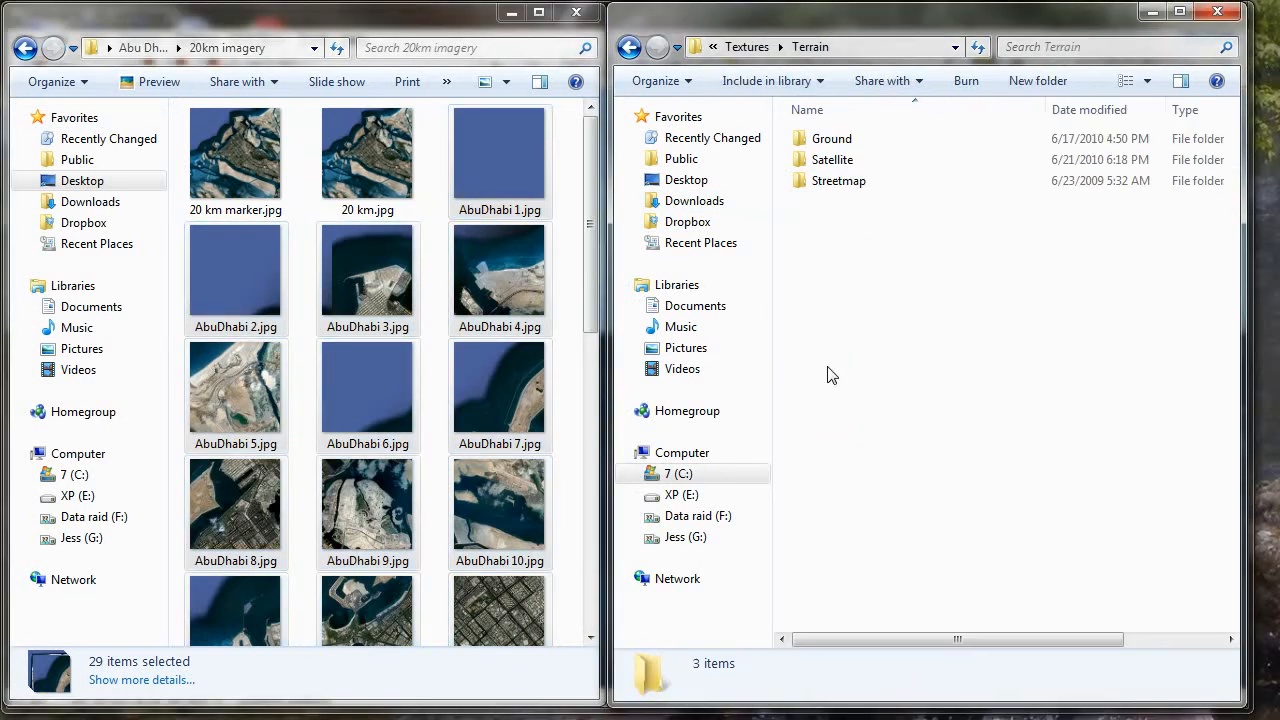
{"action": "double_click", "coordinate": [830, 160]}
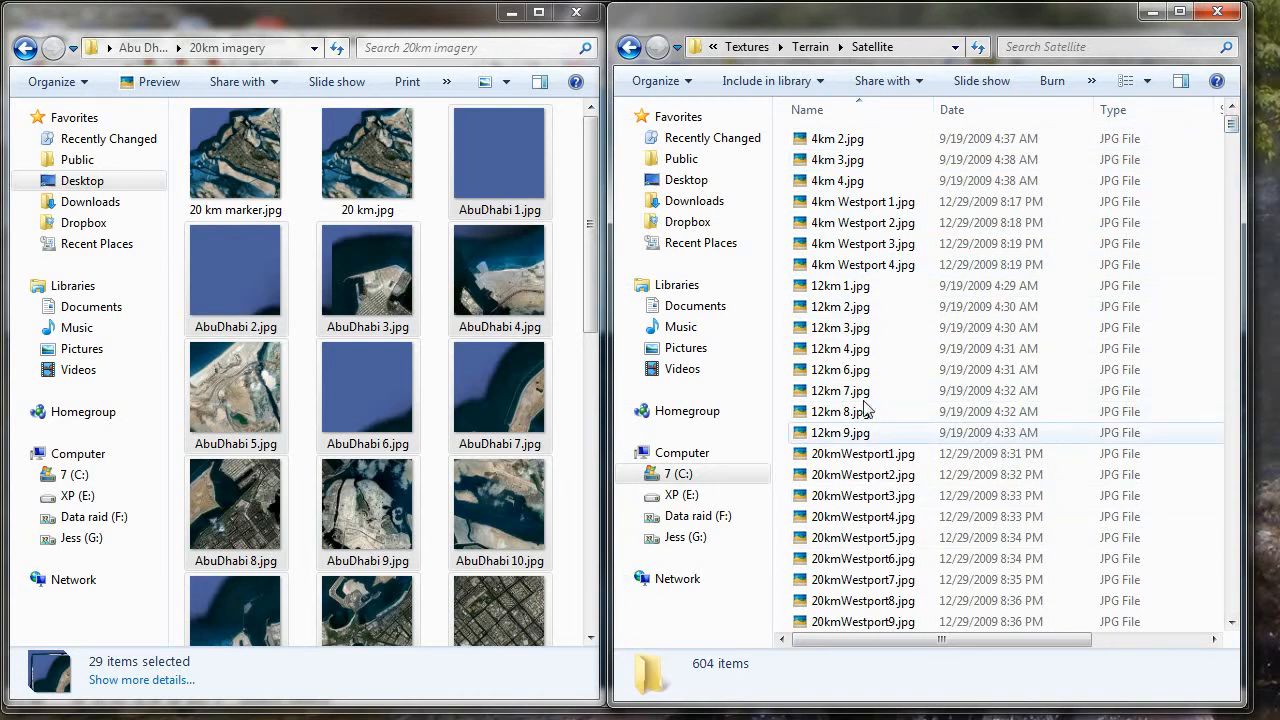
{"action": "left_click_drag", "start_coordinate": [366, 279], "coordinate": [1180, 278]}
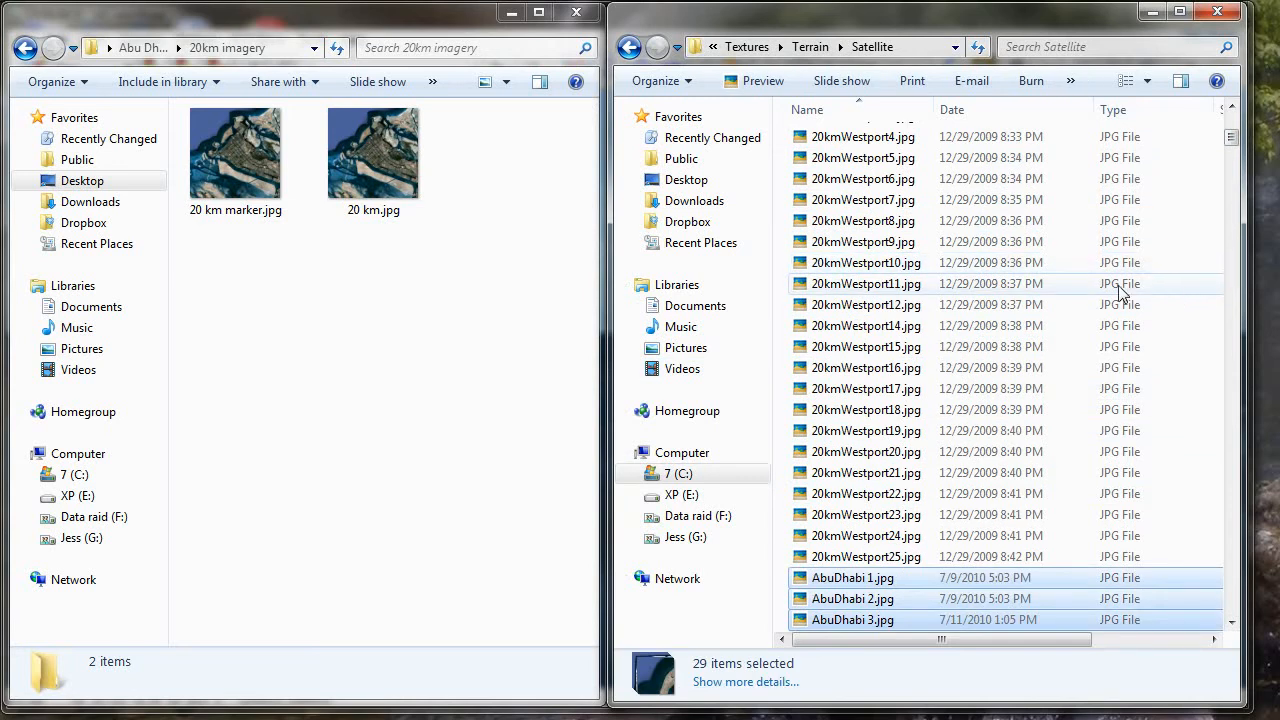
- Restore the Abu Dhabi images to the 20km imagery folder while keeping those in Satellite, then minimise both file windows
{"action": "left_click", "coordinate": [256, 440]}
{"action": "key", "text": "ctrl+z"}
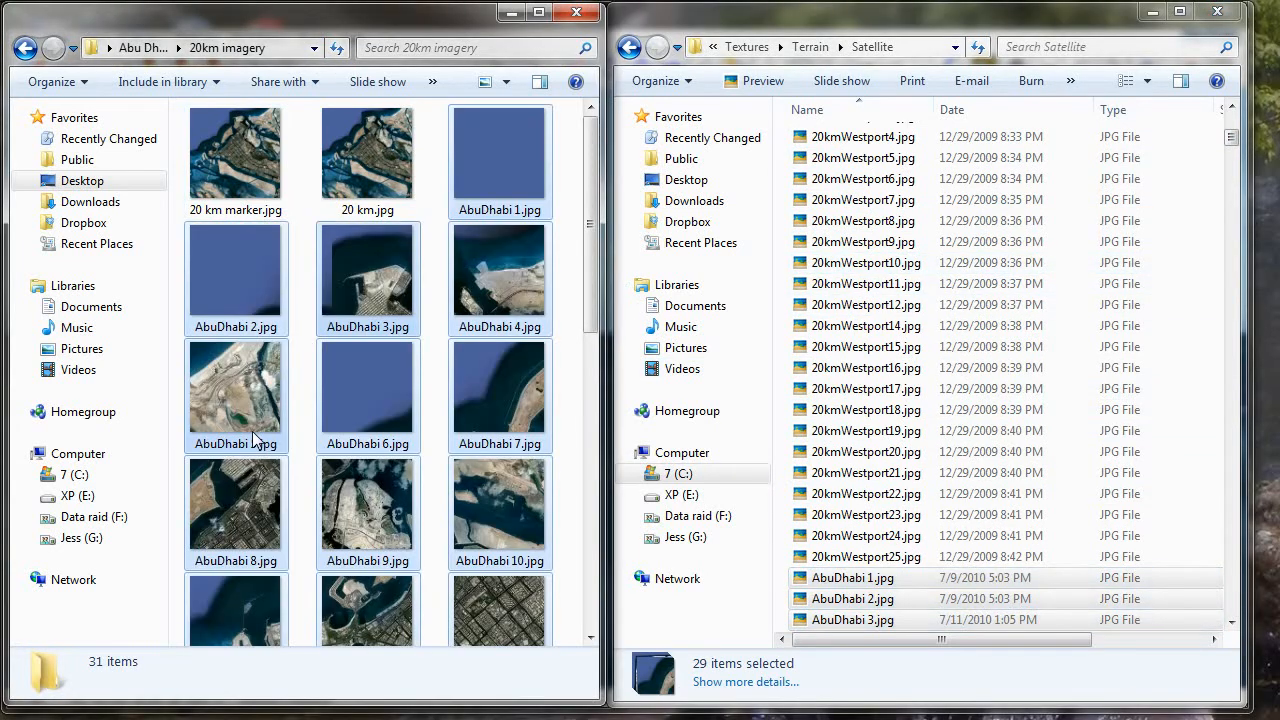
{"action": "left_click", "coordinate": [766, 22]}
{"action": "scroll", "coordinate": [1097, 531], "scroll_direction": "down", "scroll_amount": 8}
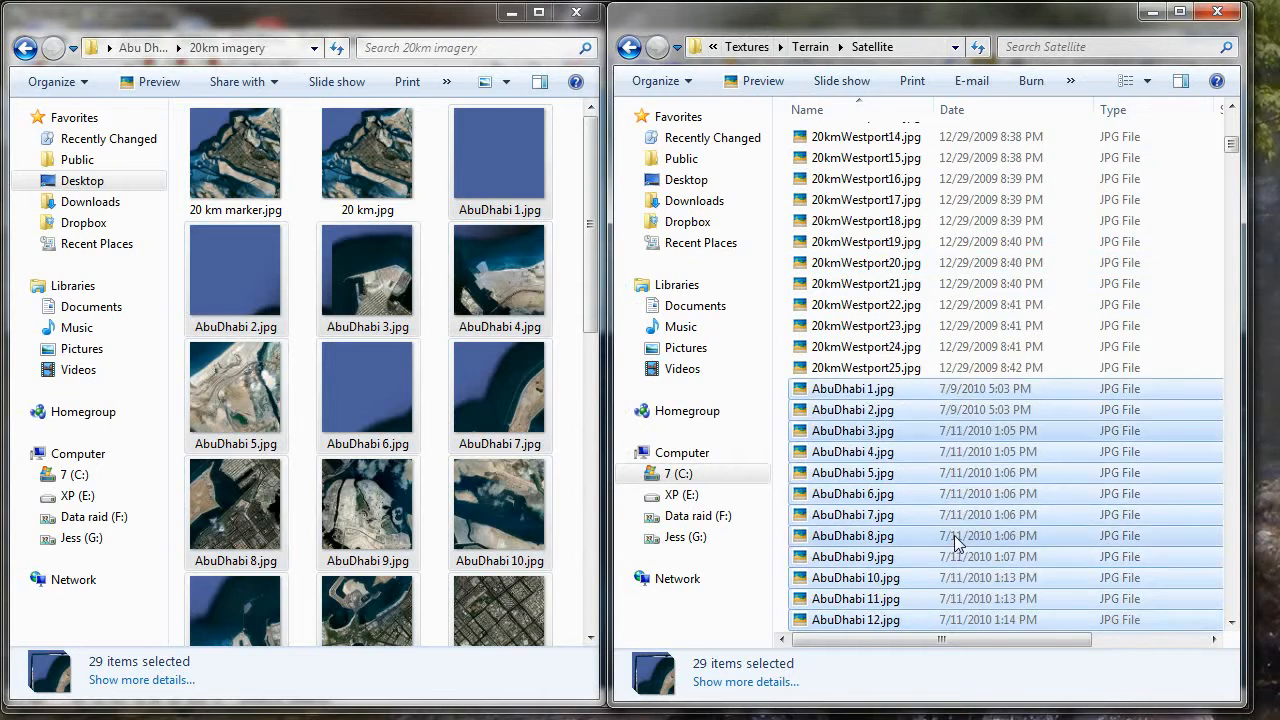
{"action": "left_click", "coordinate": [507, 13]}
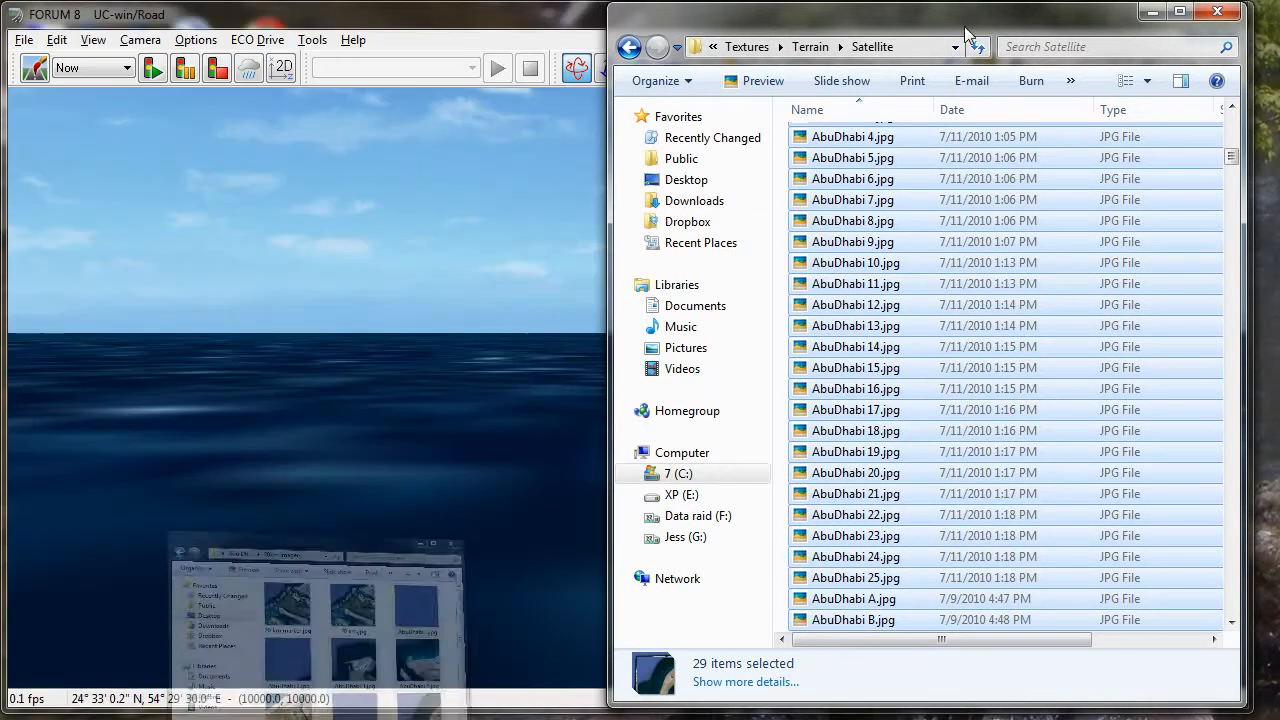
{"action": "left_click", "coordinate": [1154, 14]}
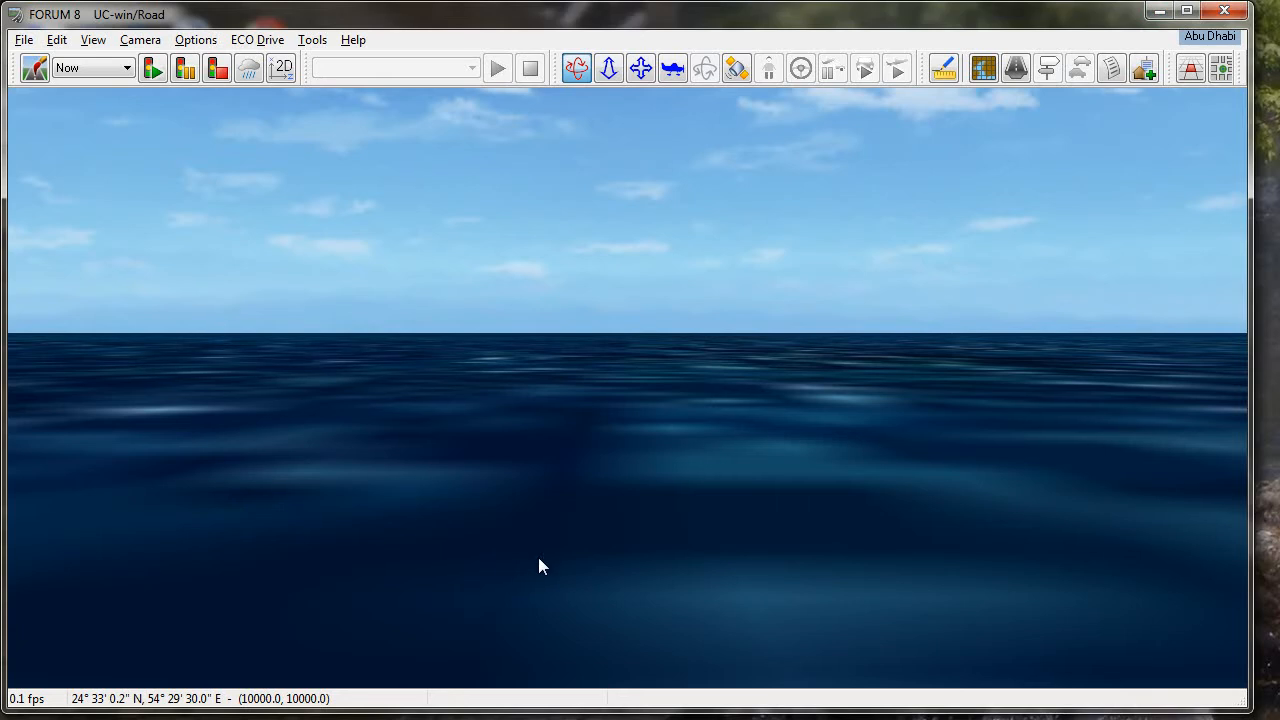
- Set the terrain view distance to 10000 m in the visual options
{"action": "scroll", "coordinate": [538, 552], "scroll_direction": "down", "scroll_amount": 5}
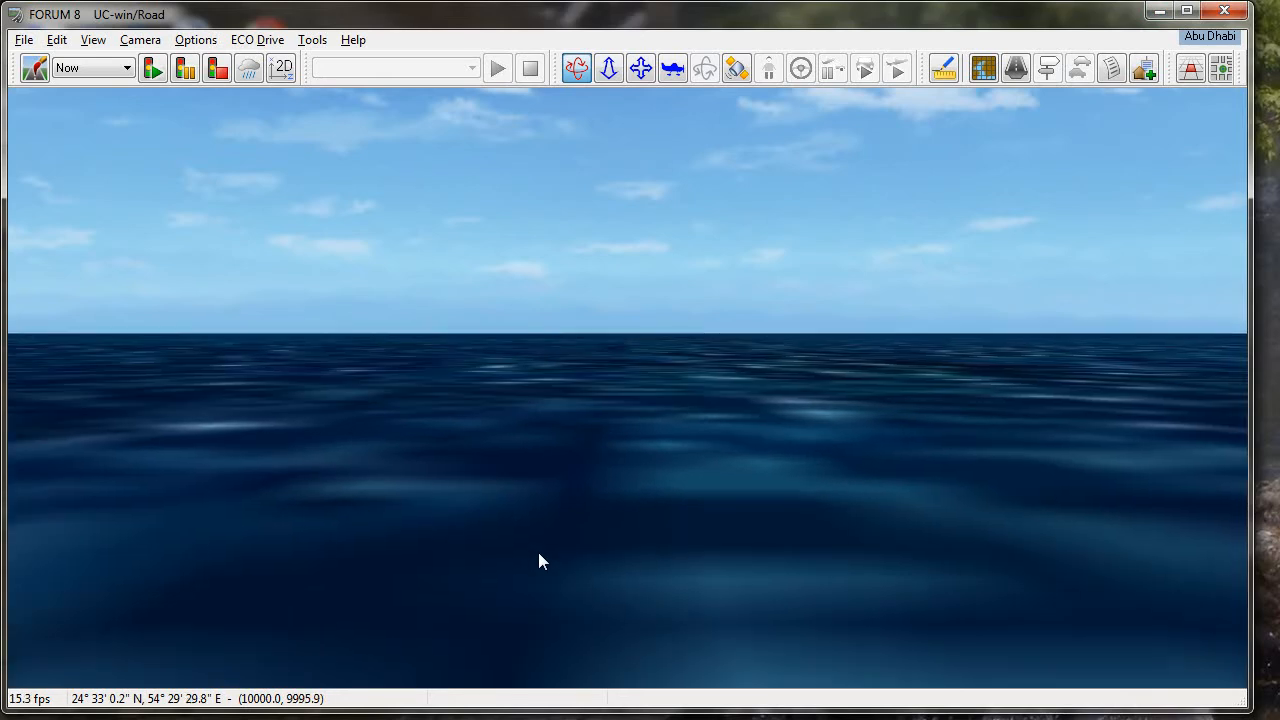
{"action": "scroll", "coordinate": [538, 552], "scroll_direction": "down", "scroll_amount": 10}
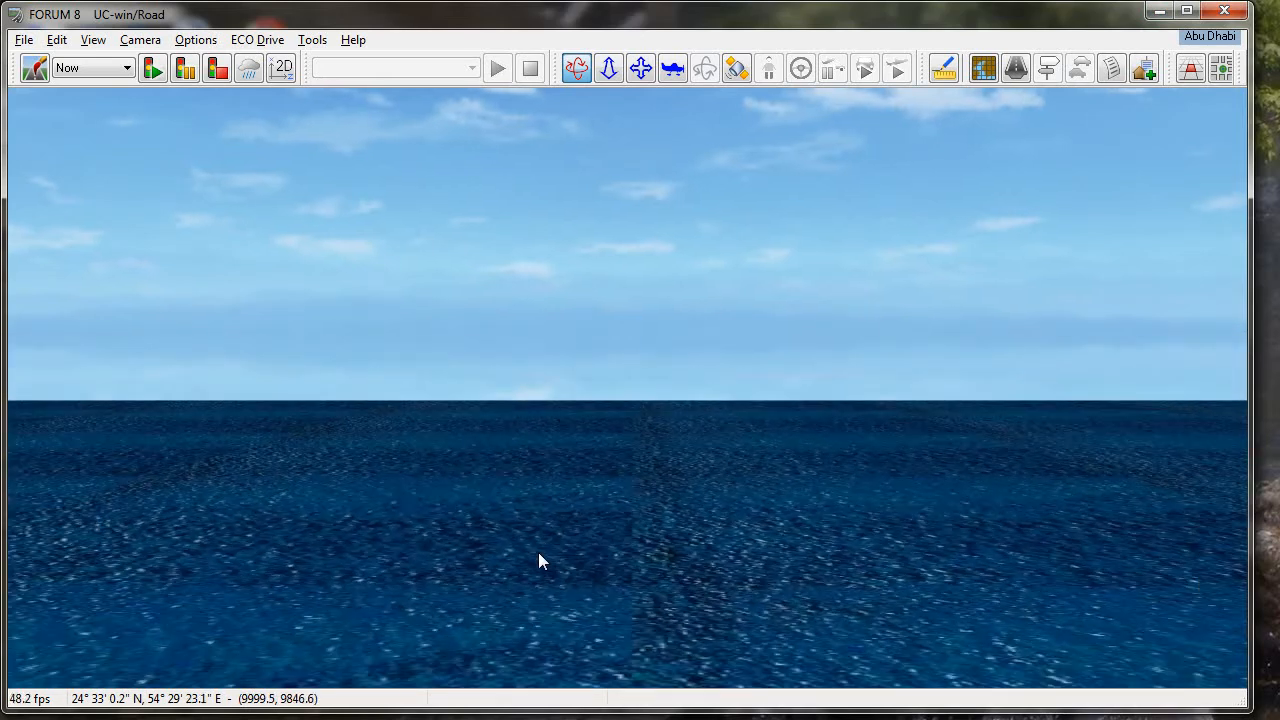
{"action": "scroll", "coordinate": [538, 561], "scroll_direction": "down", "scroll_amount": 2}
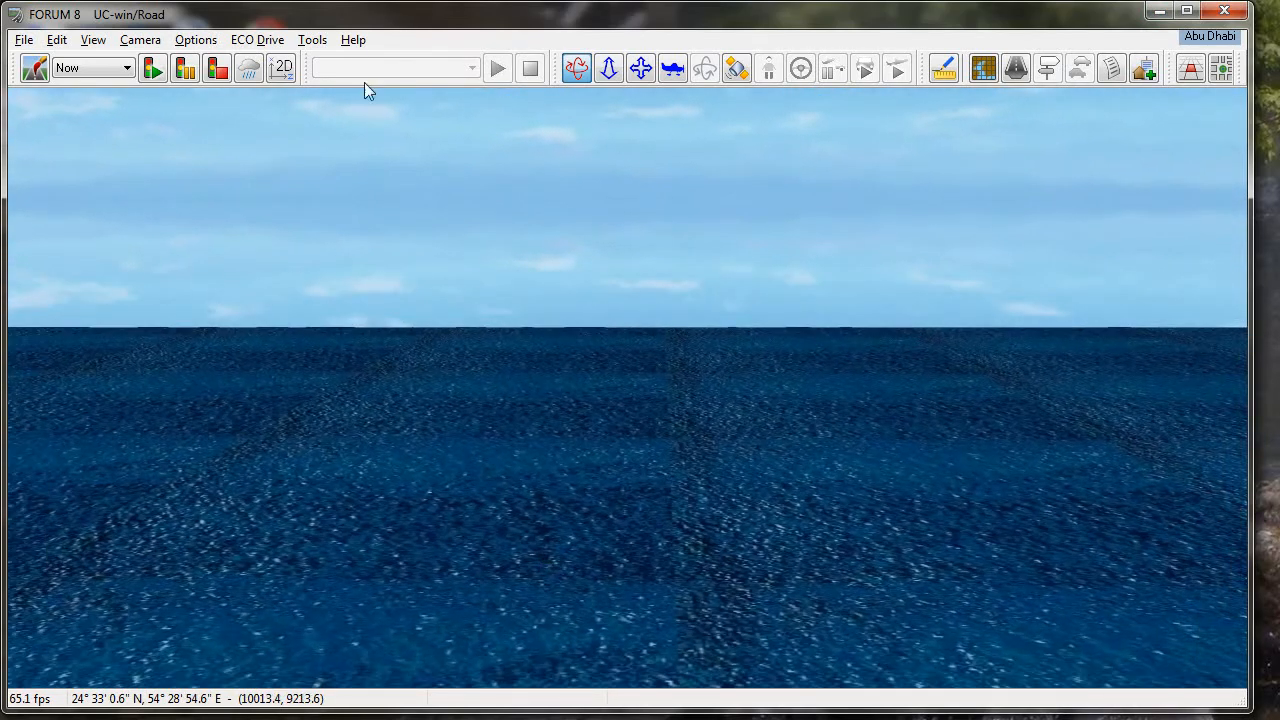
{"action": "left_click", "coordinate": [35, 67]}
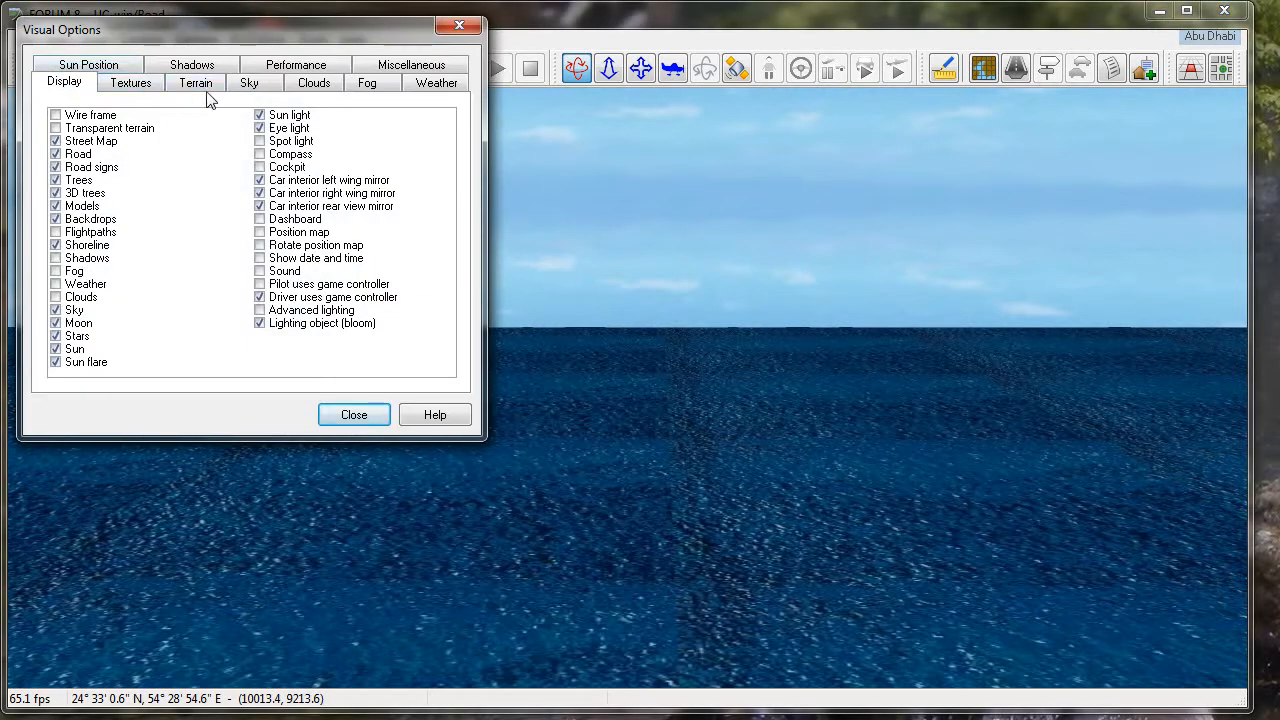
{"action": "left_click", "coordinate": [205, 90]}
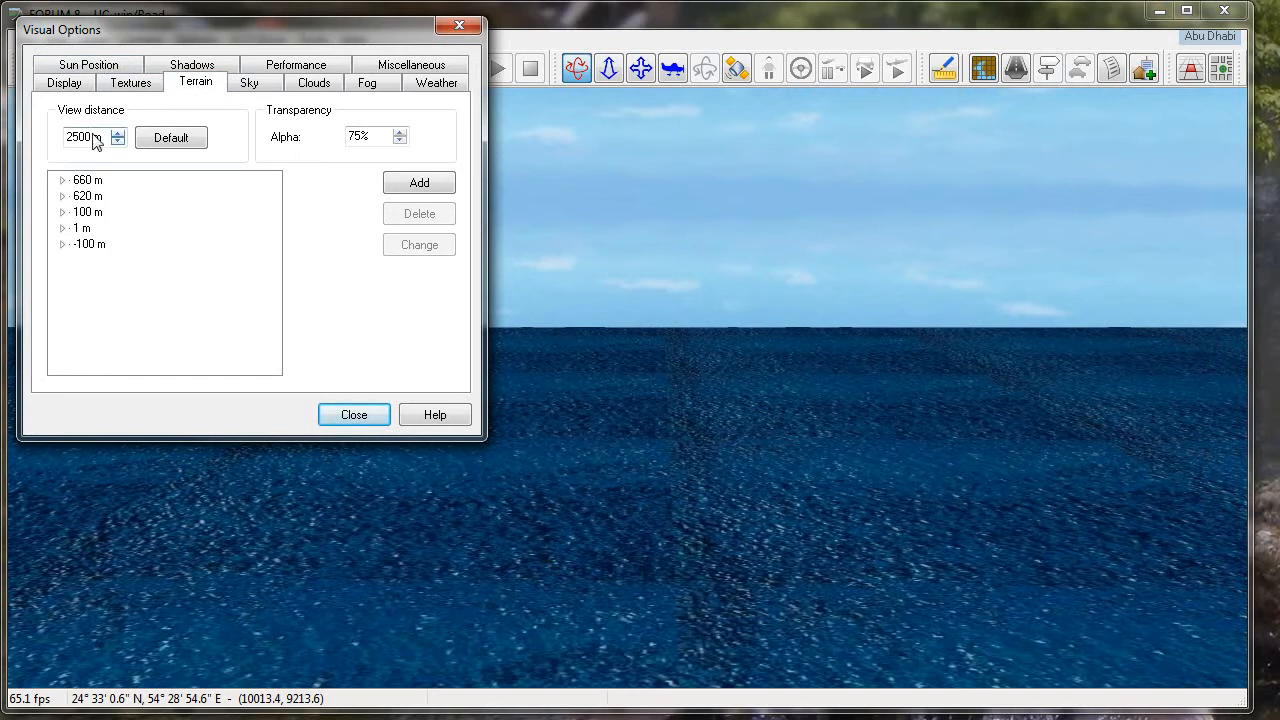
{"action": "left_click_drag", "start_coordinate": [88, 138], "coordinate": [54, 133]}
{"action": "type", "text": "10000"}
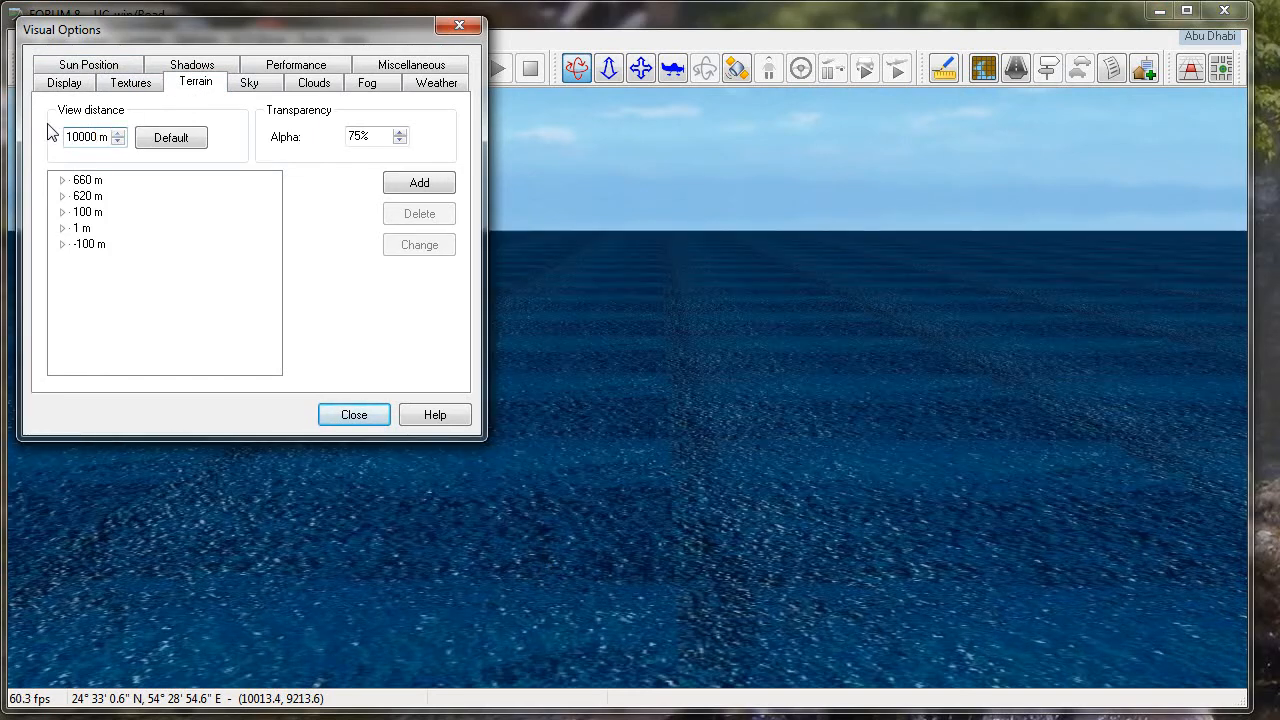
{"action": "left_click", "coordinate": [352, 415]}
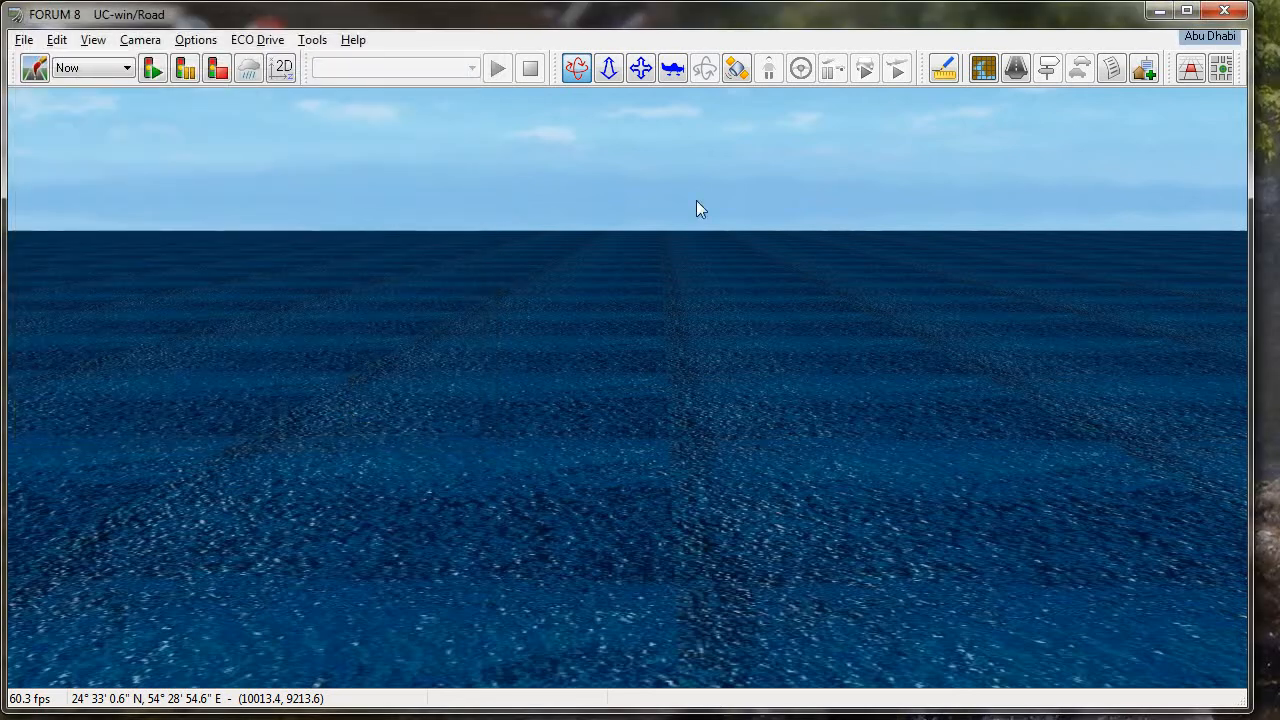
- Load the terrain patch Abu Dhabi.xml from the desktop's Abu Dhabi terrain folder, triangulate it without merging and apply it
{"action": "left_click", "coordinate": [1189, 70]}
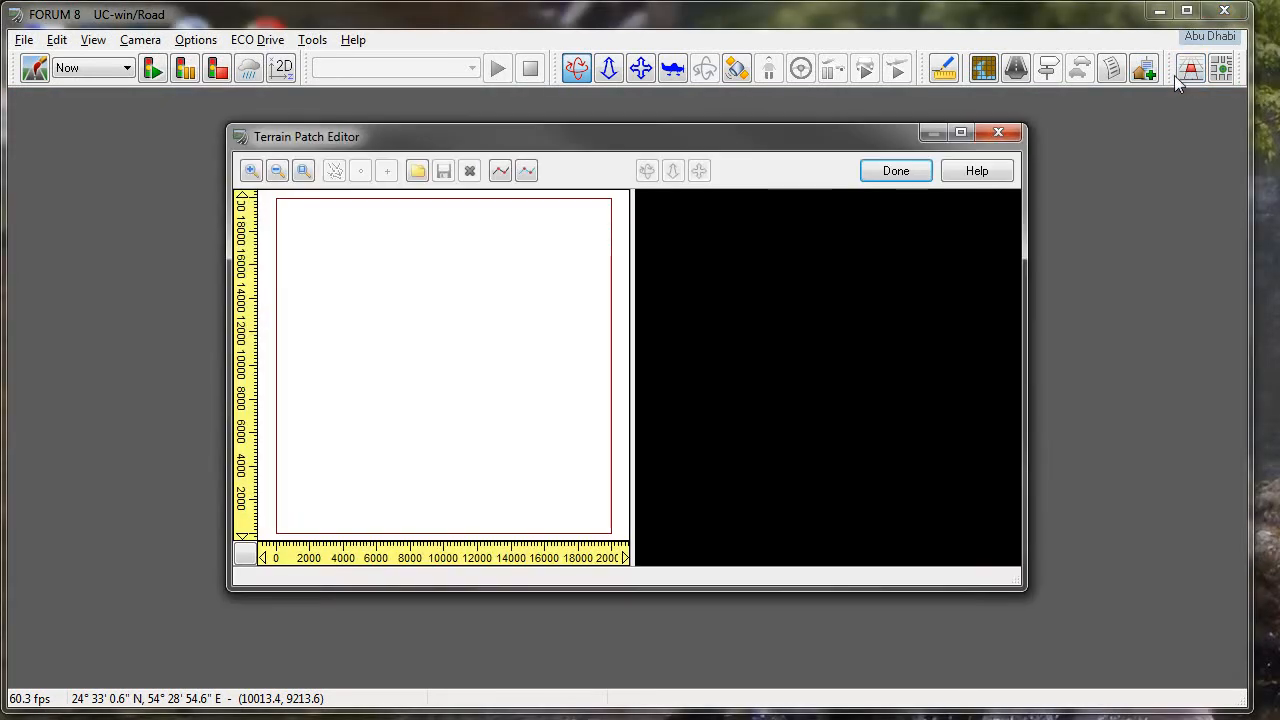
{"action": "left_click", "coordinate": [416, 174]}
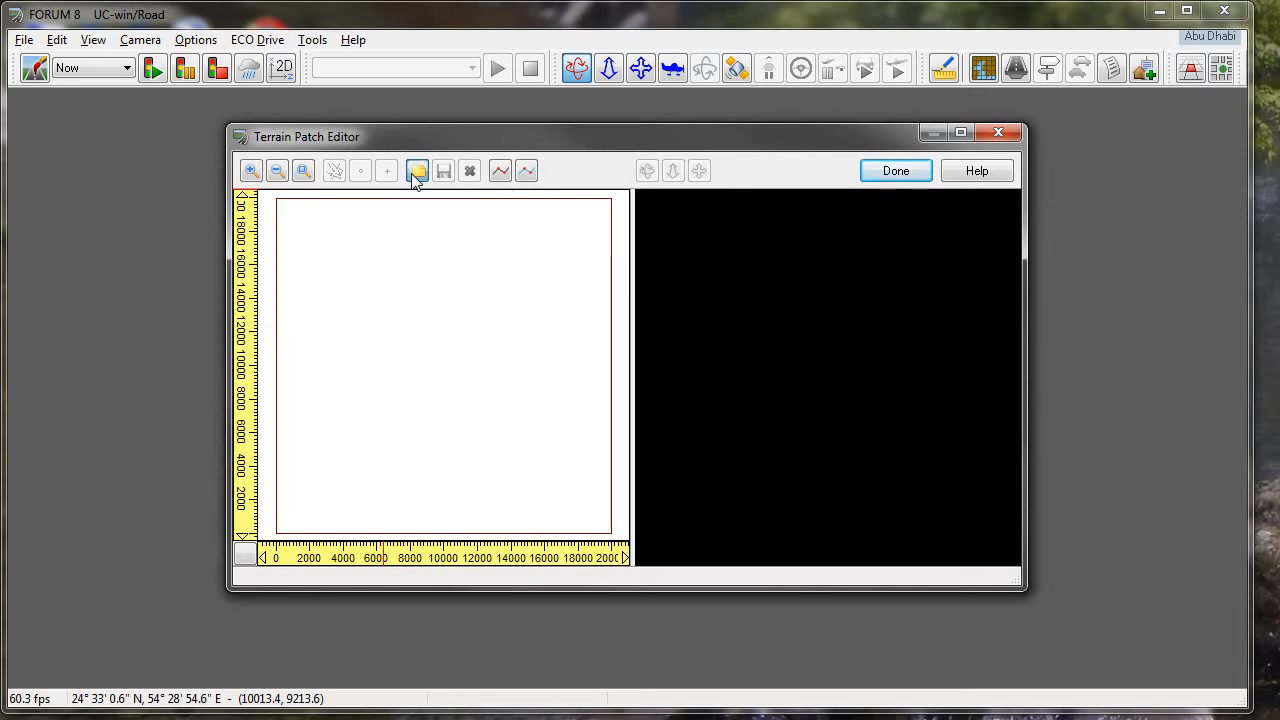
{"action": "left_click", "coordinate": [650, 300]}
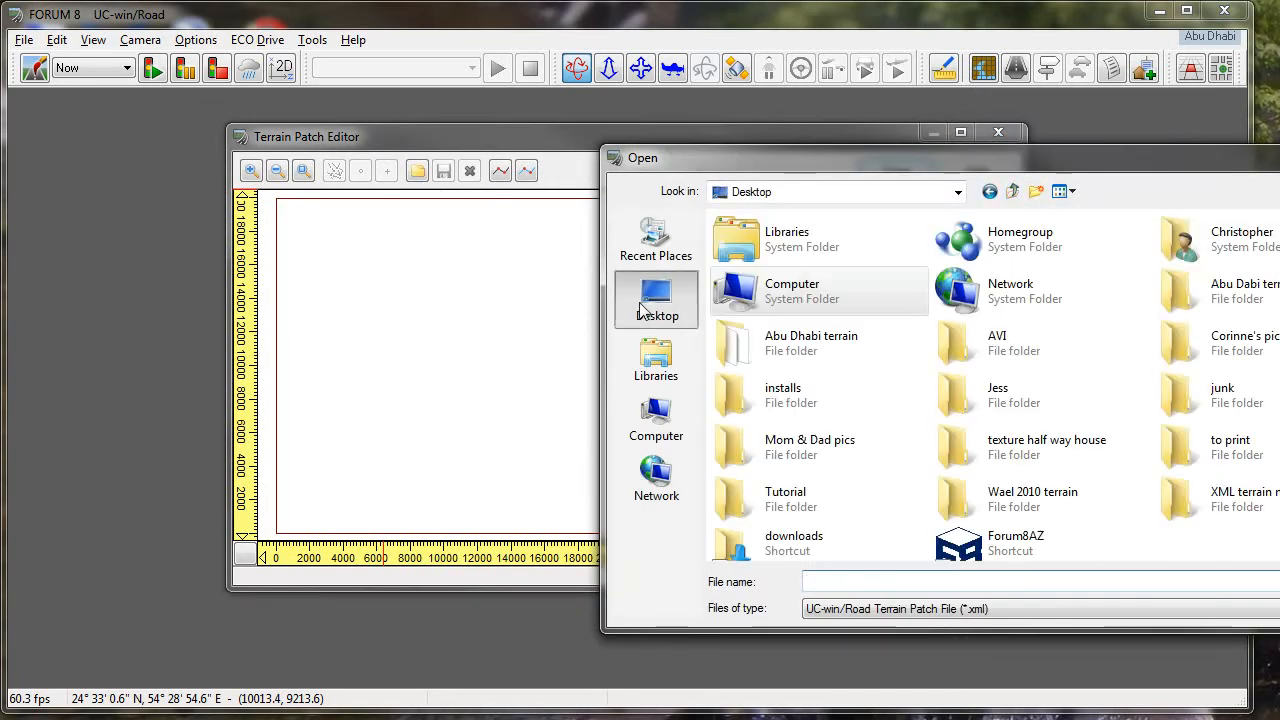
{"action": "double_click", "coordinate": [809, 355]}
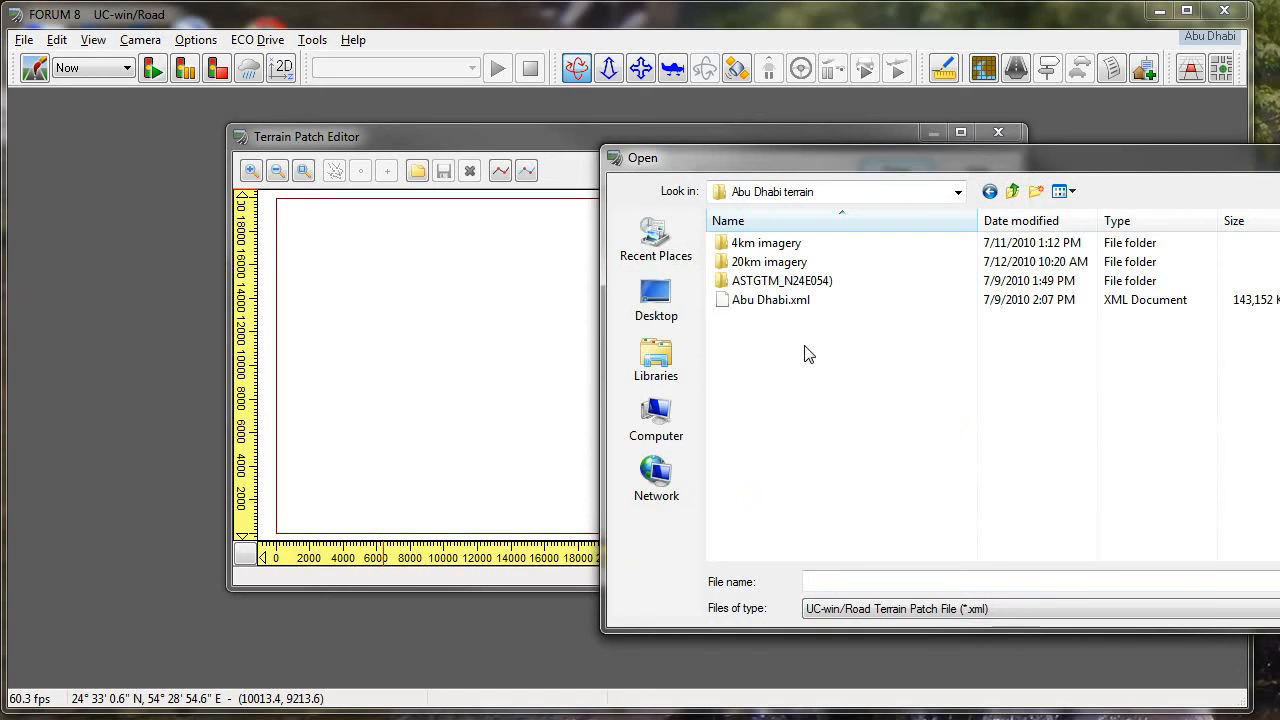
{"action": "left_click", "coordinate": [778, 301]}
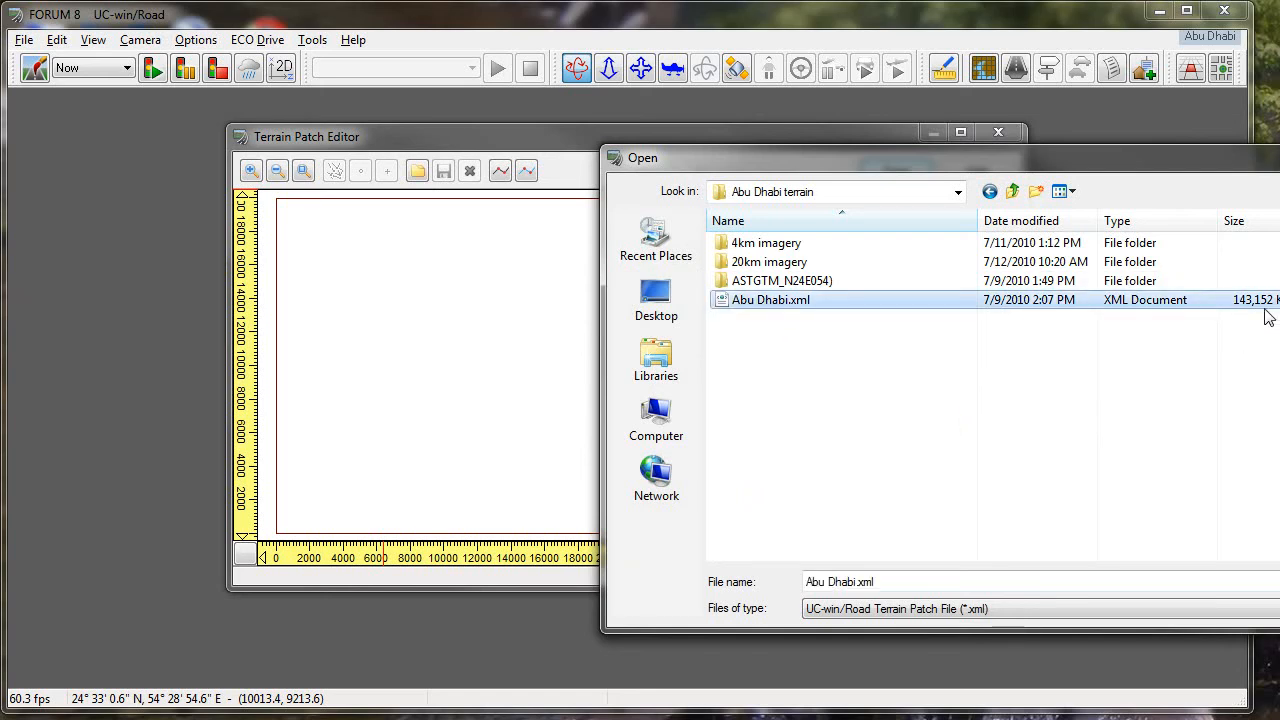
{"action": "double_click", "coordinate": [772, 301]}
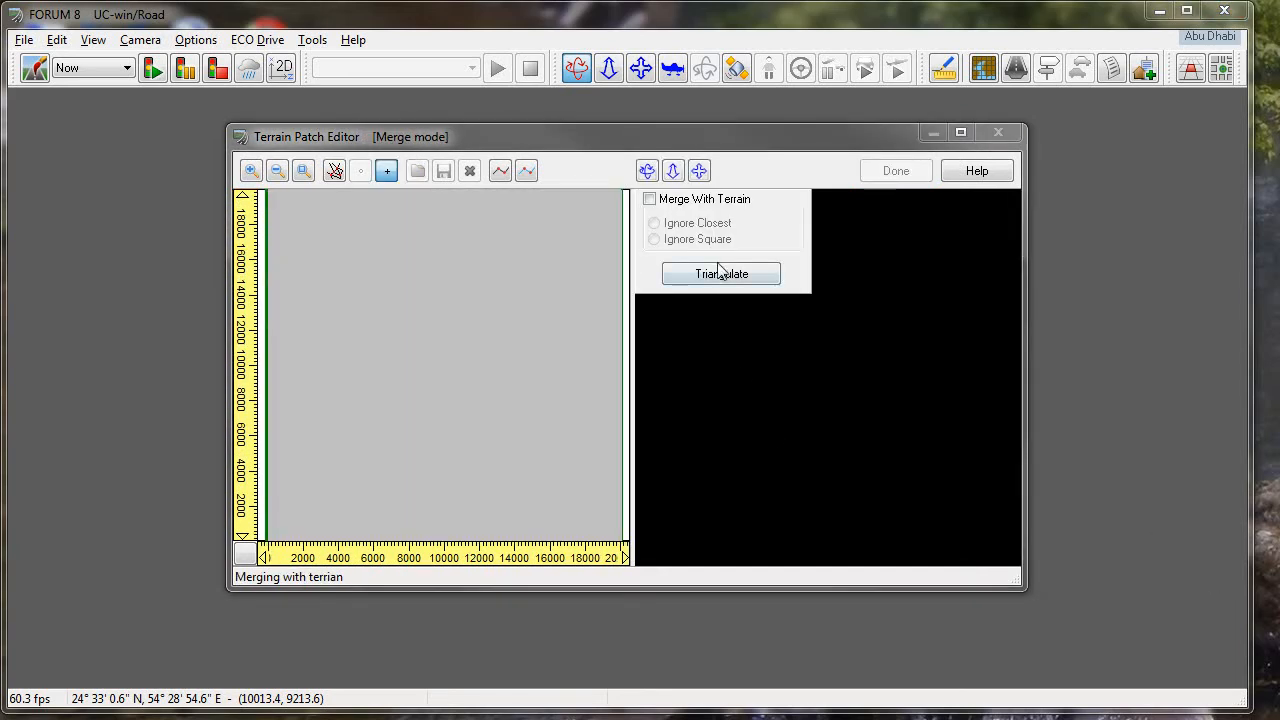
{"action": "left_click", "coordinate": [714, 276]}
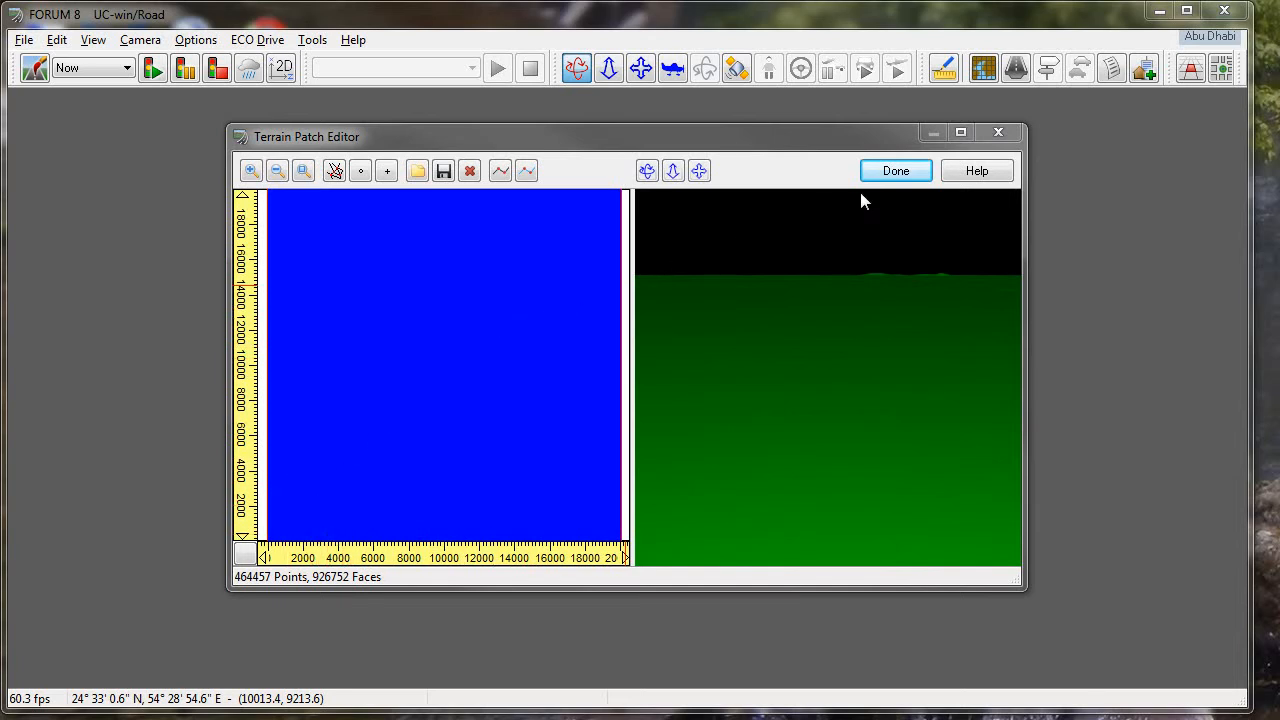
{"action": "left_click", "coordinate": [894, 171]}
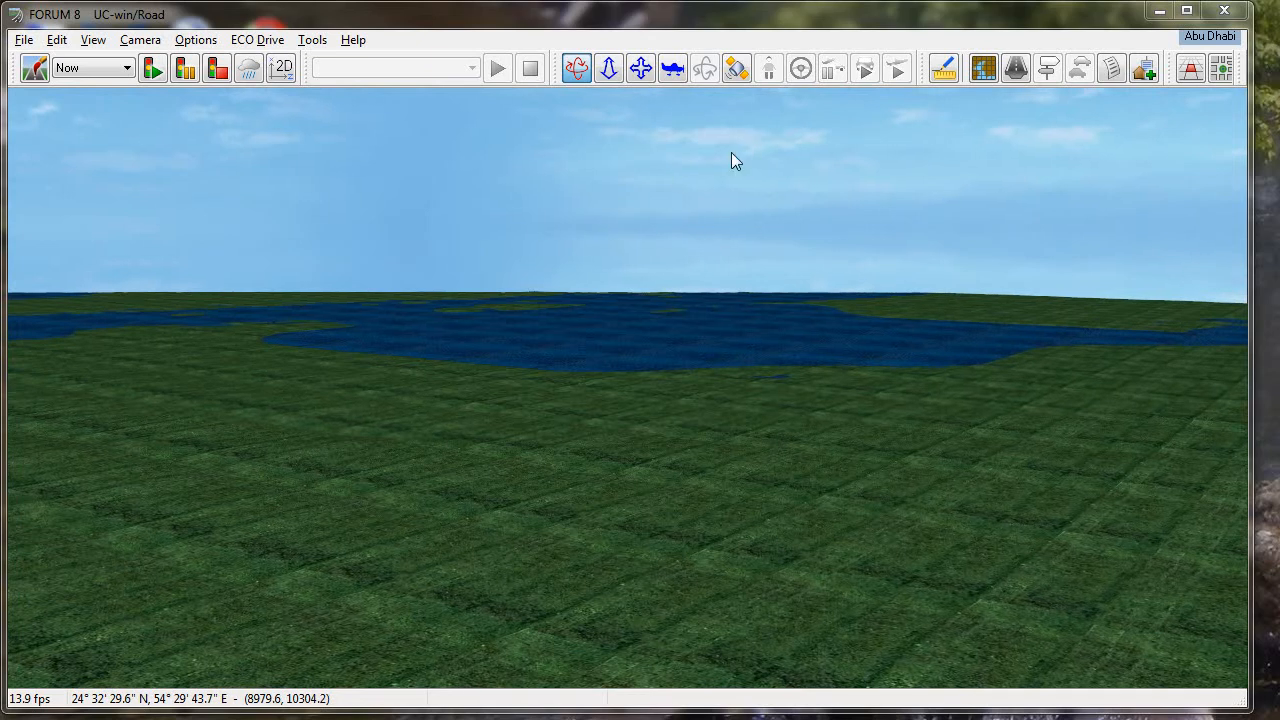
- Delete the loaded terrain patch without restoring the original terrain data, and close the Terrain Patch Editor
{"action": "left_click", "coordinate": [1189, 70]}
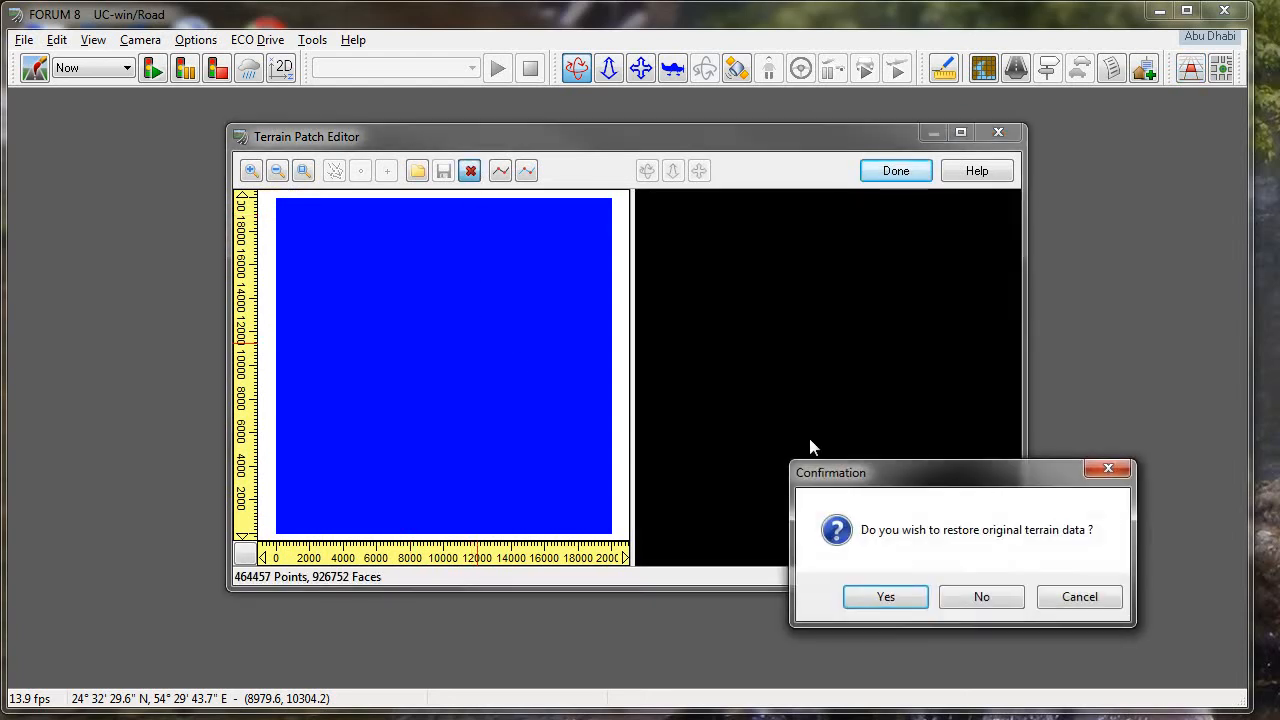
{"action": "left_click_drag", "start_coordinate": [867, 468], "coordinate": [451, 286]}
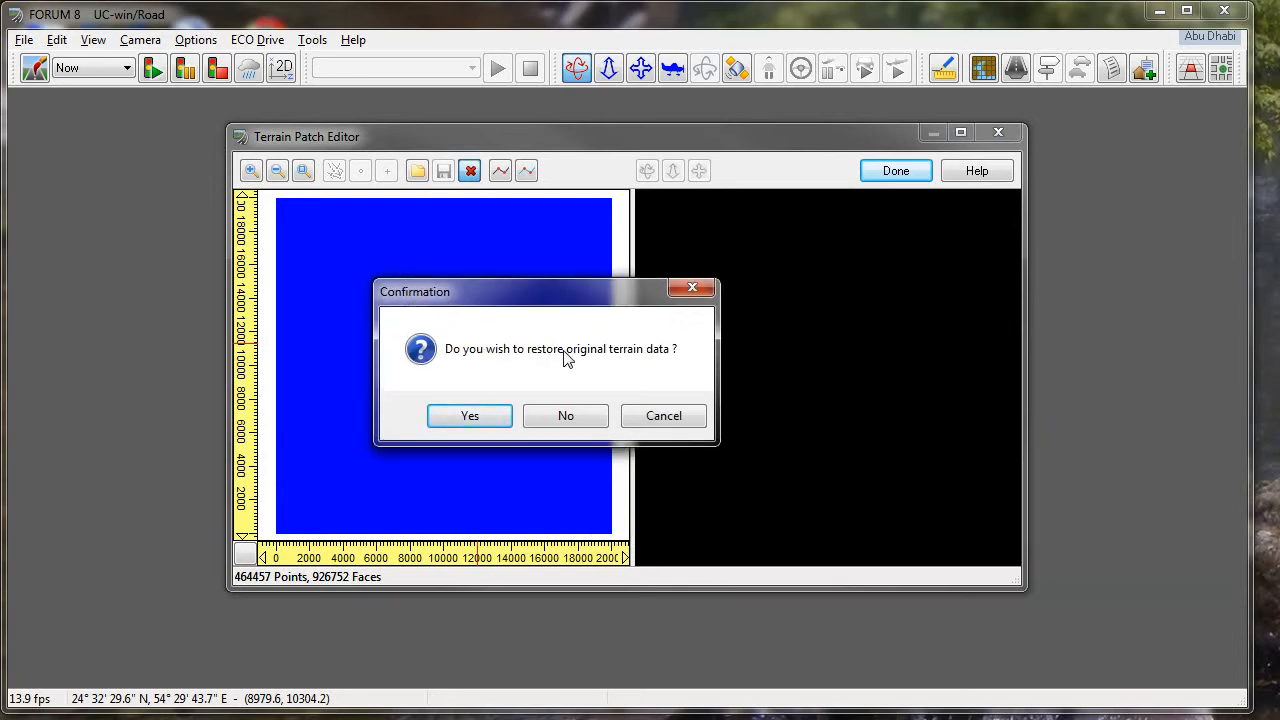
{"action": "left_click", "coordinate": [567, 428]}
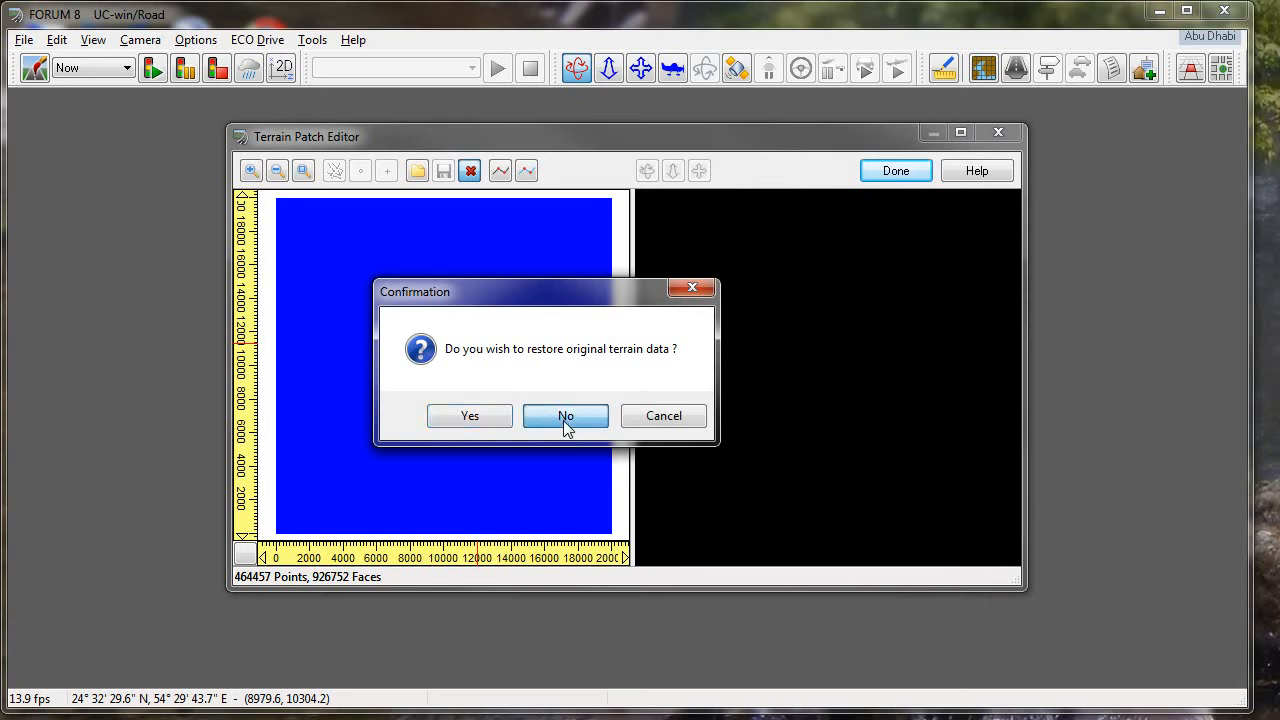
{"action": "left_click", "coordinate": [566, 416]}
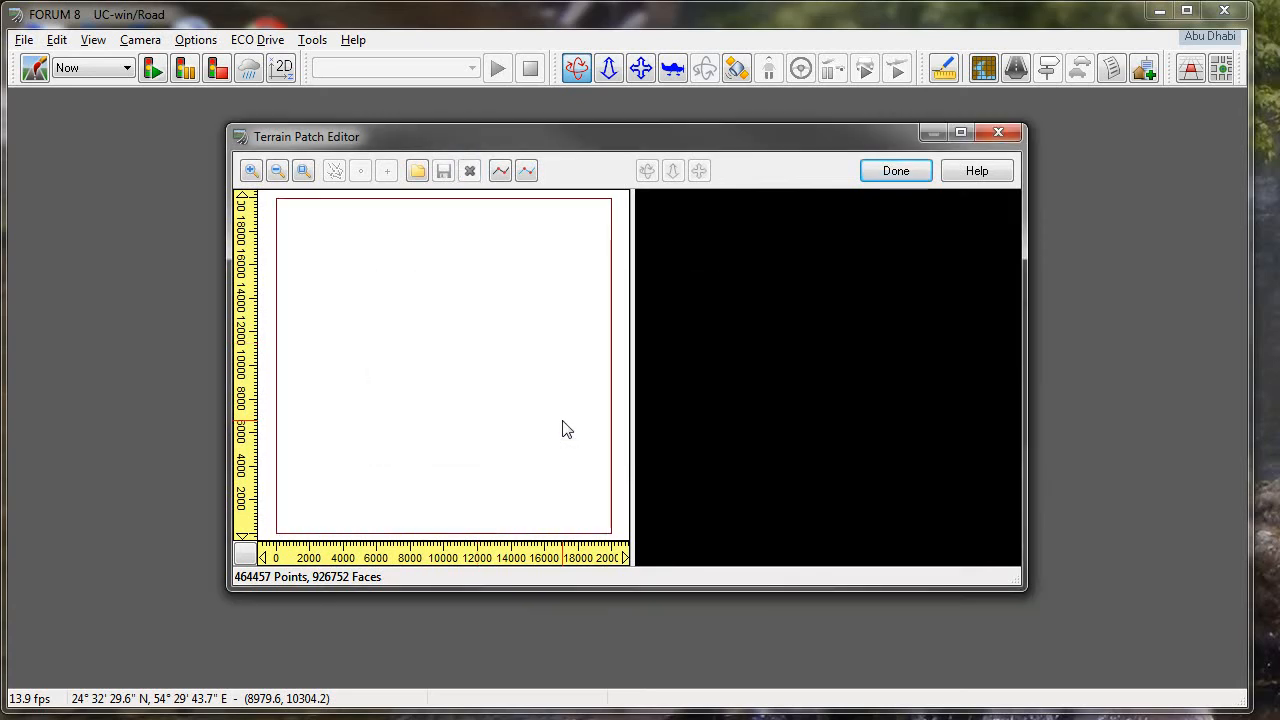
{"action": "left_click", "coordinate": [894, 171]}
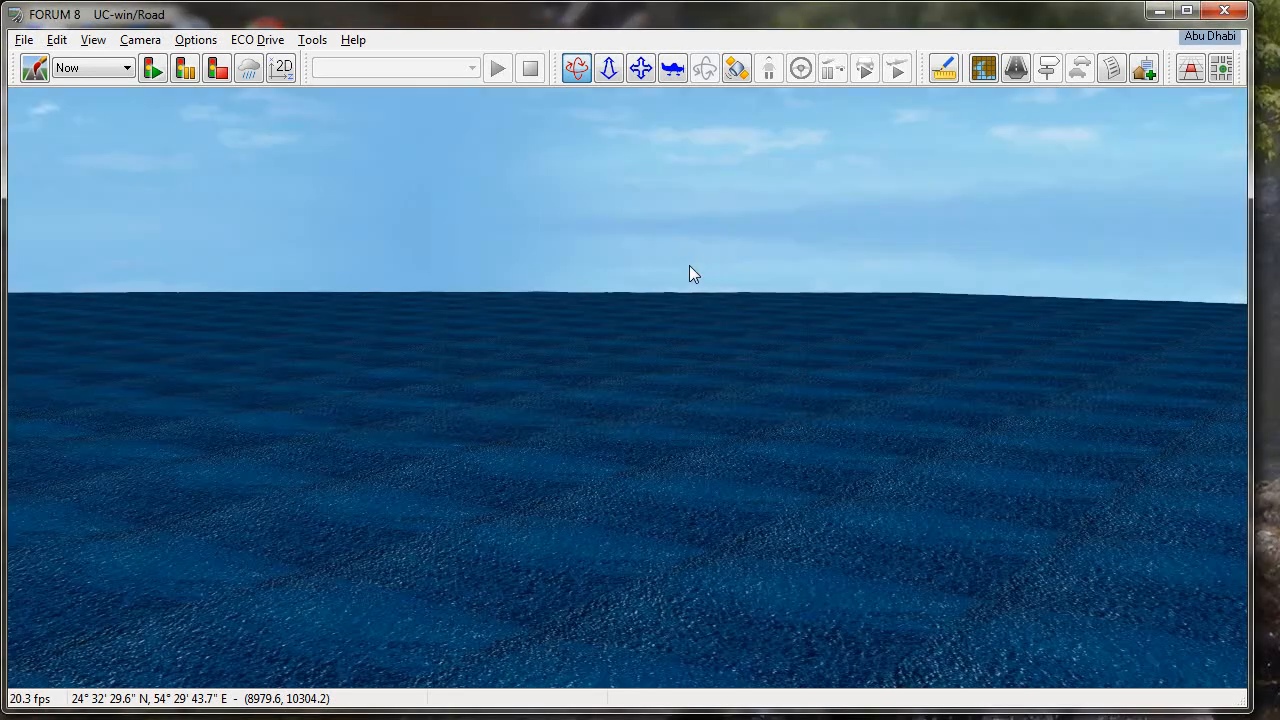
- Fly low and high over the terrain to examine its surface relief from several directions
{"action": "left_click_drag", "start_coordinate": [689, 265], "coordinate": [689, 265]}
{"action": "key", "text": "Left"}
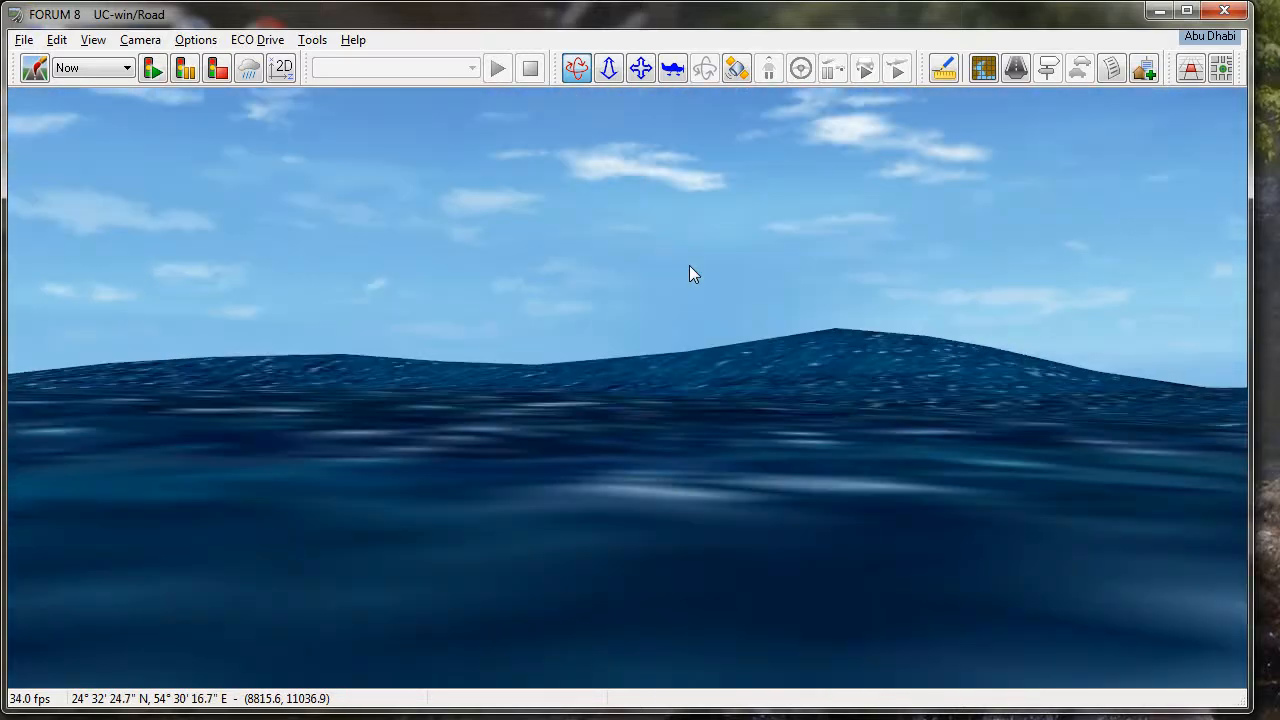
{"action": "key", "text": "Left"}
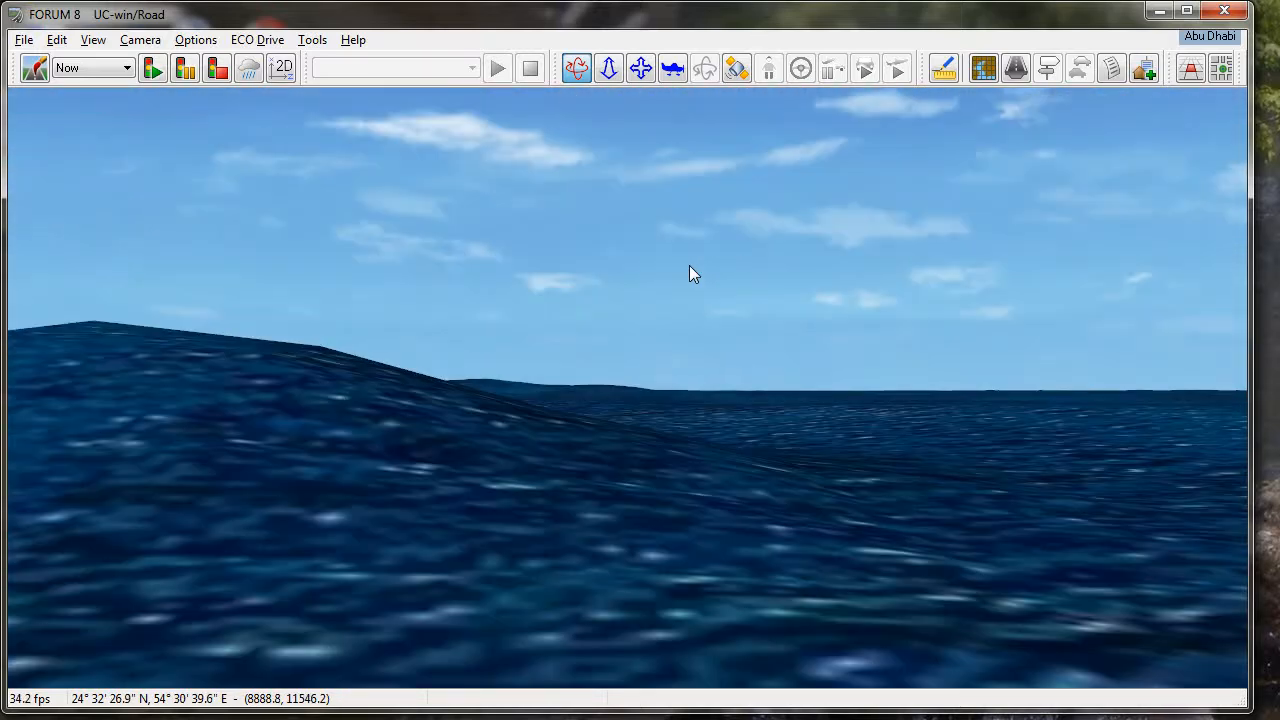
{"action": "key", "text": "Up"}
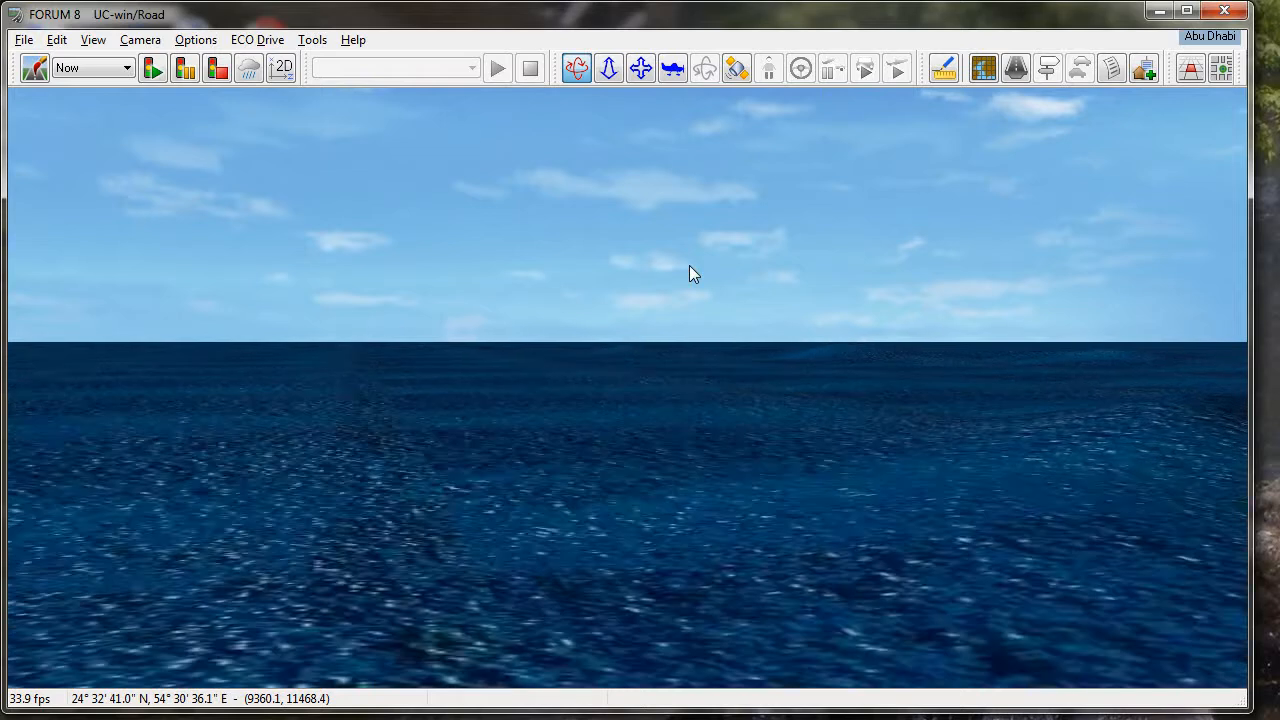
{"action": "key", "text": "Right"}
{"action": "key", "text": "Right"}
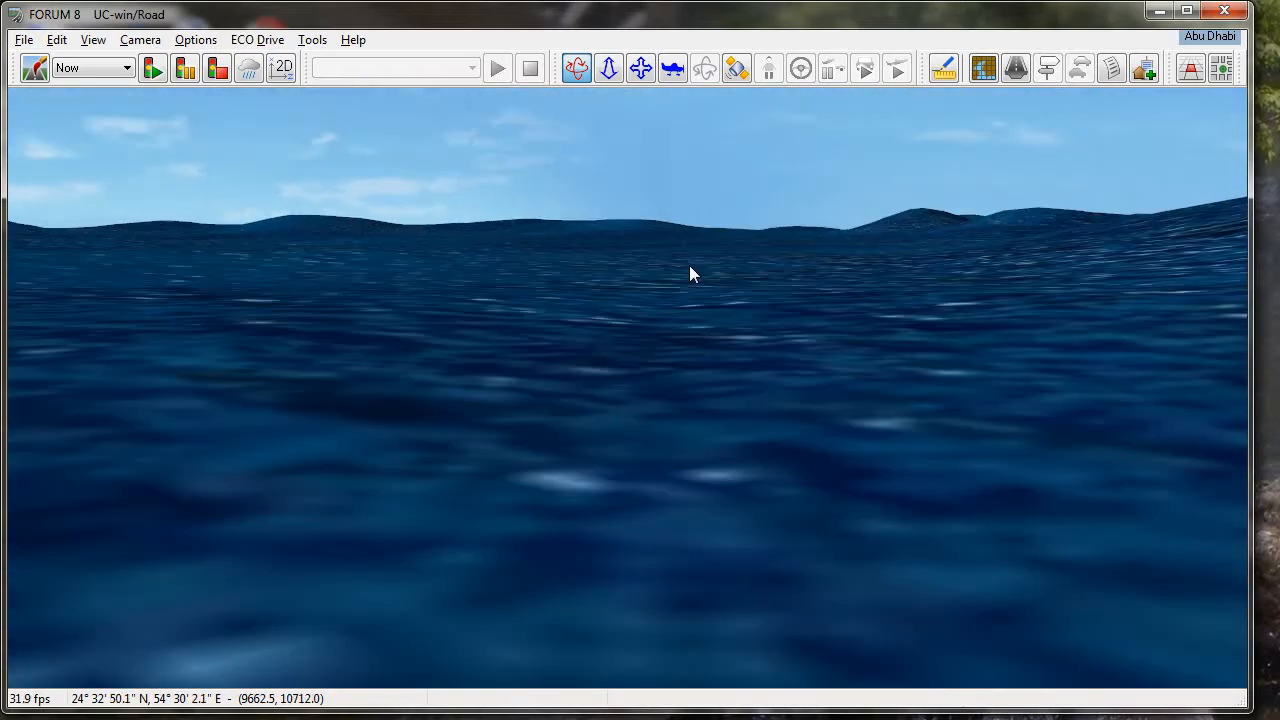
{"action": "key", "text": "Right"}
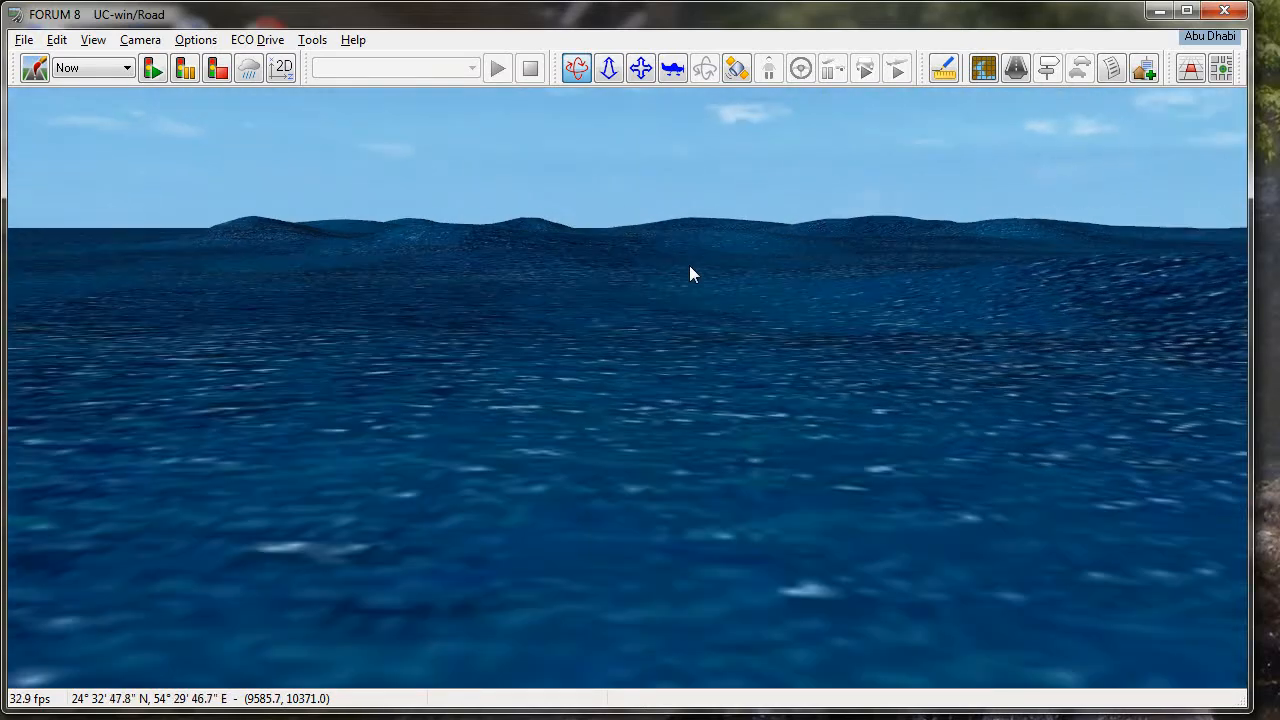
{"action": "key", "text": "Up"}
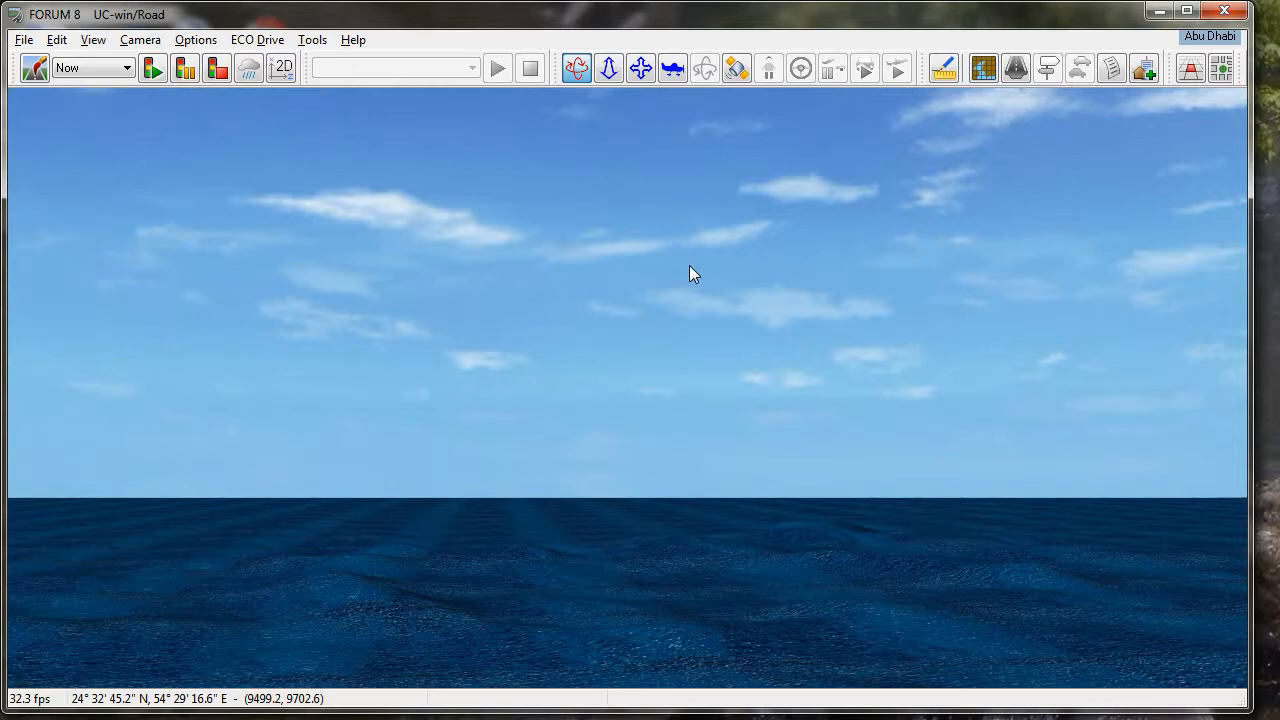
{"action": "key", "text": "Down"}
{"action": "key", "text": "Up"}
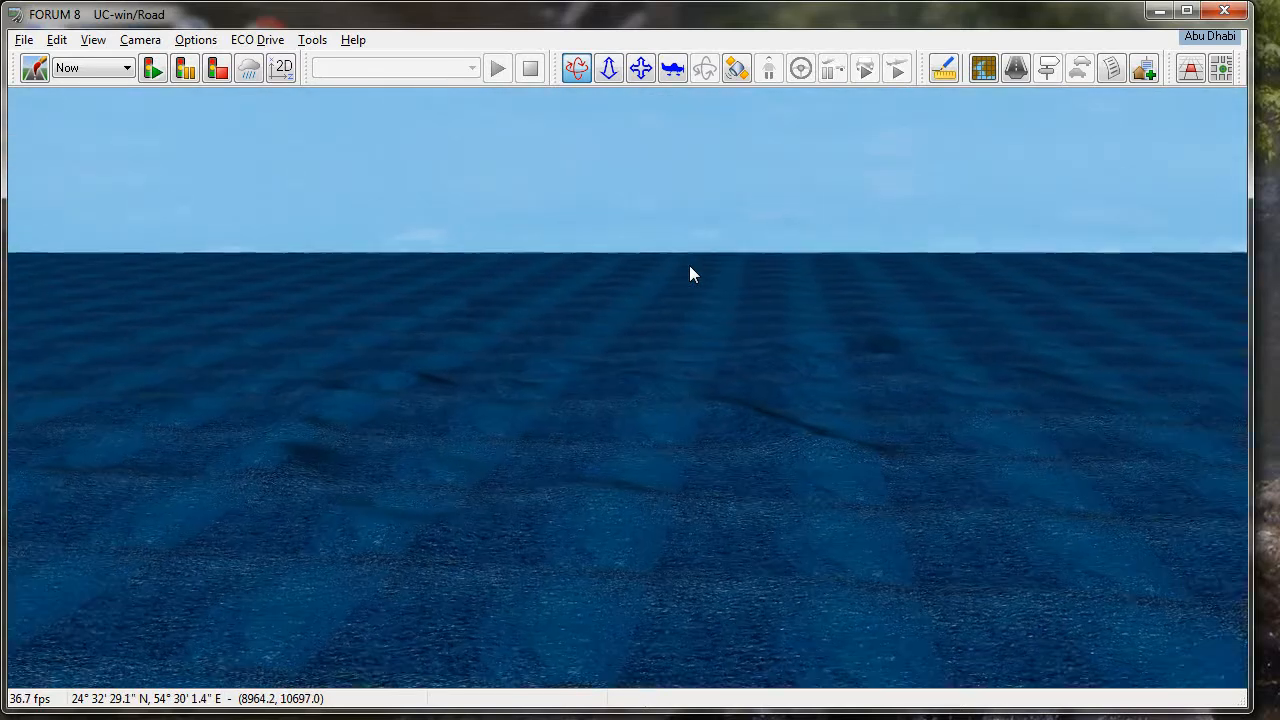
{"action": "key", "text": "Down"}
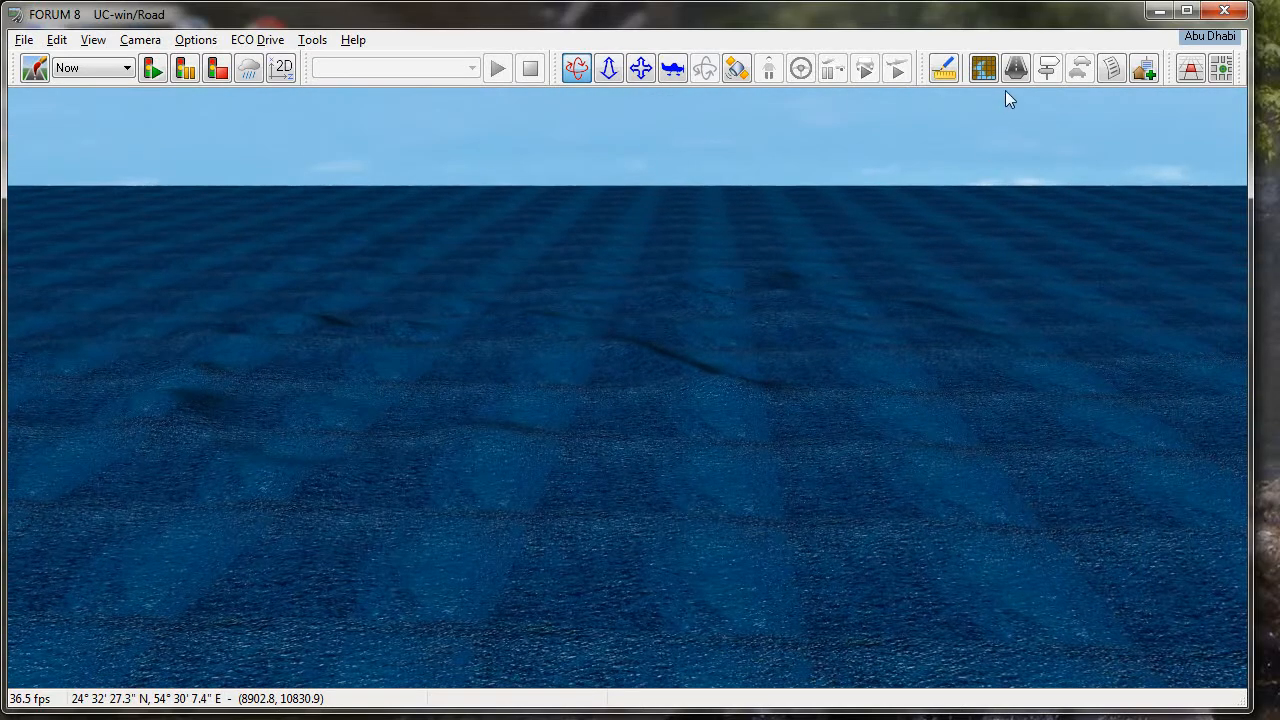
- Load street maps with Find satellite picture as the map source and start a scan to define the Satellite Picture Grid
{"action": "left_click", "coordinate": [1222, 68]}
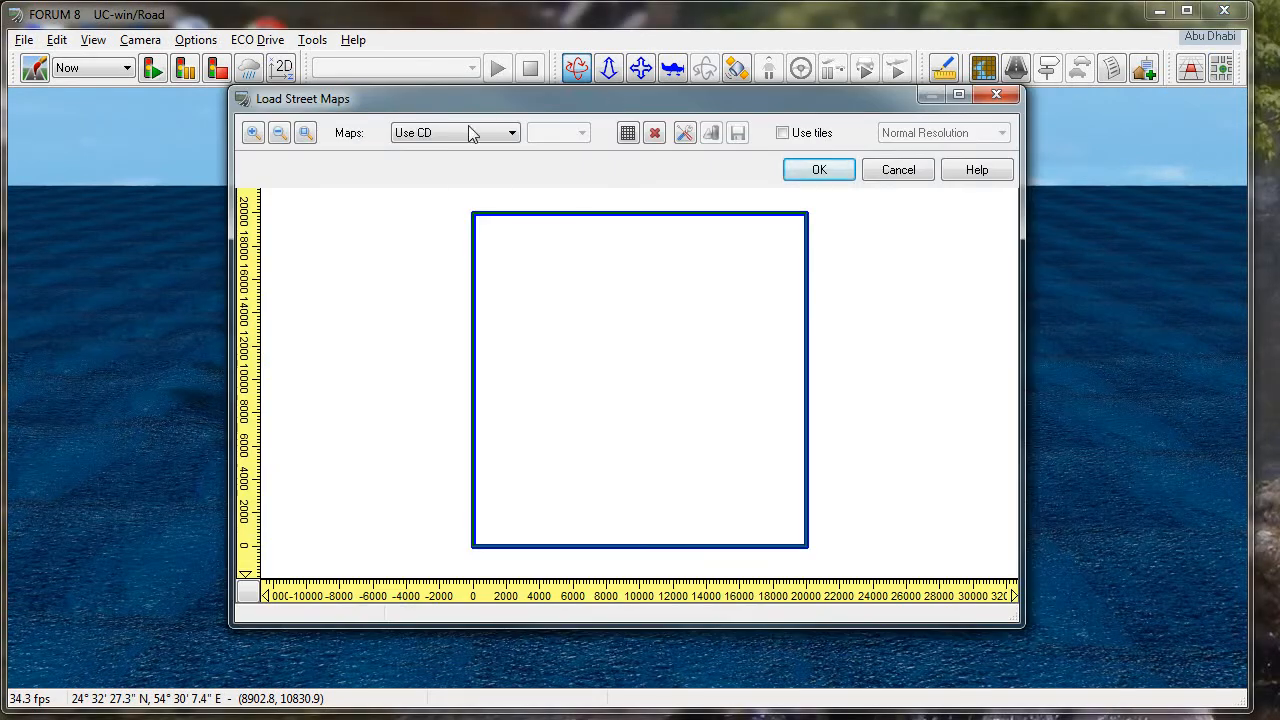
{"action": "left_click", "coordinate": [511, 132]}
{"action": "left_click", "coordinate": [492, 165]}
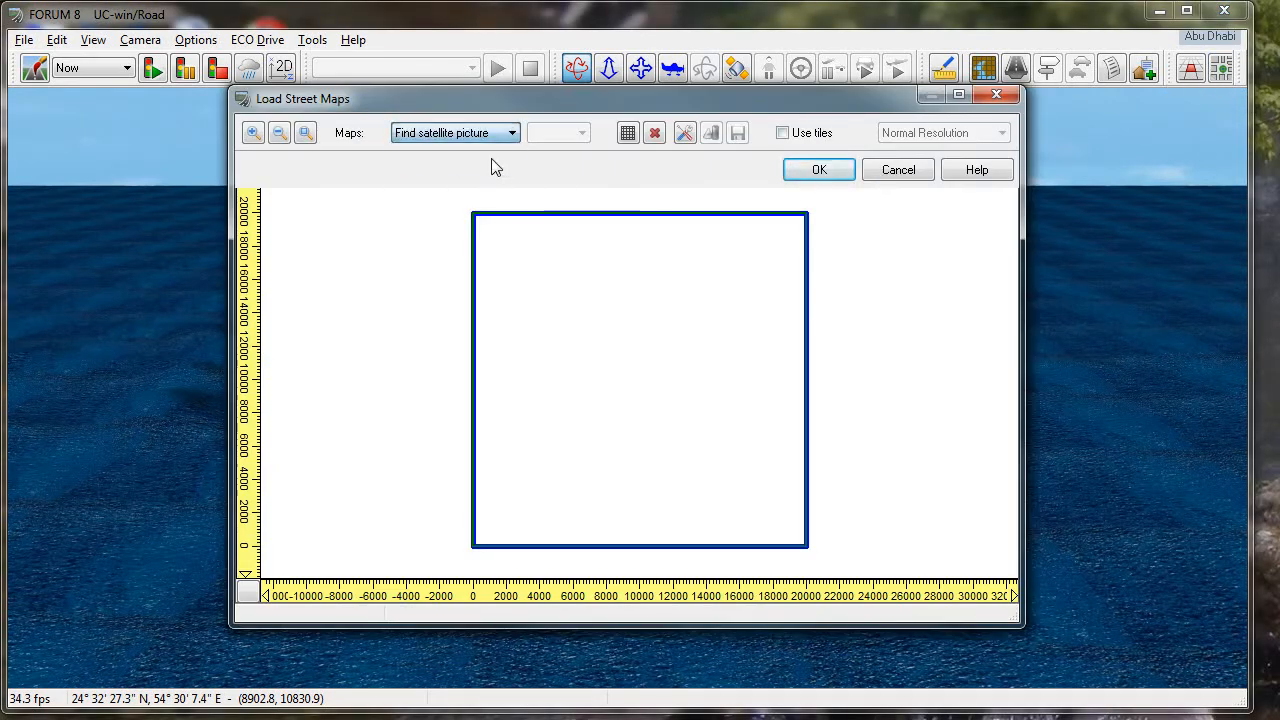
{"action": "left_click", "coordinate": [627, 134]}
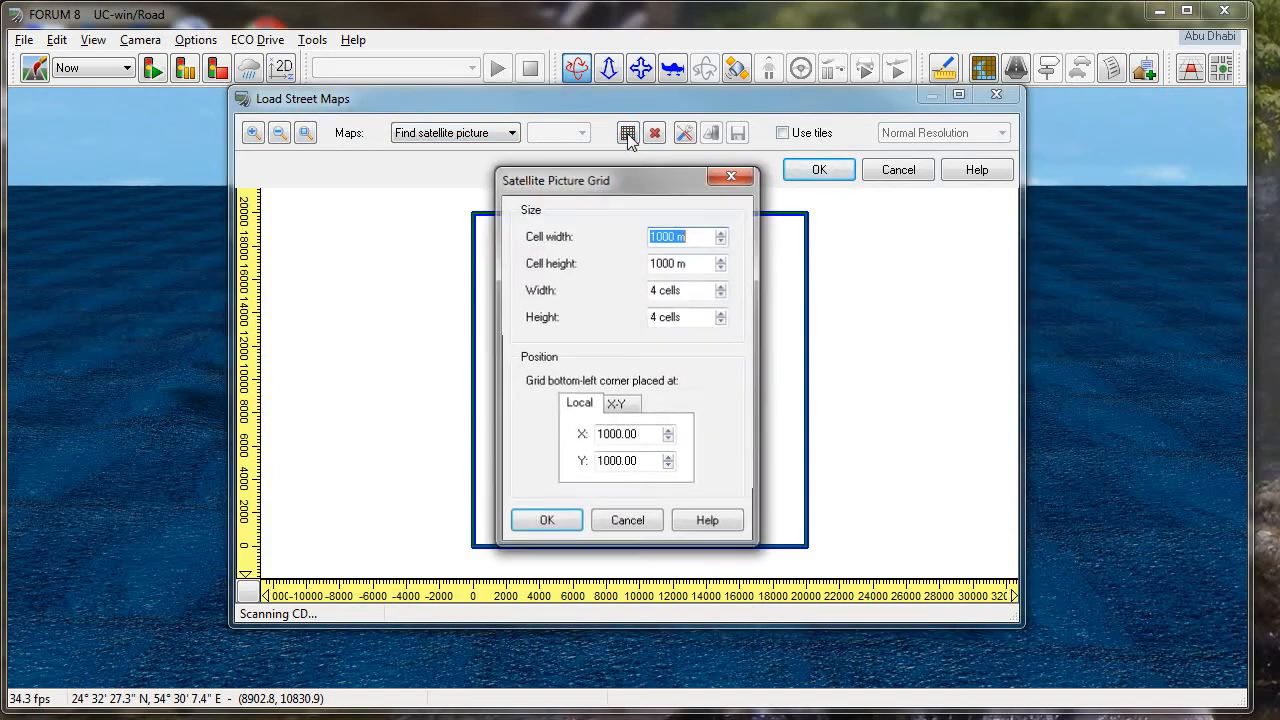
{"action": "left_click_drag", "start_coordinate": [631, 181], "coordinate": [948, 182]}
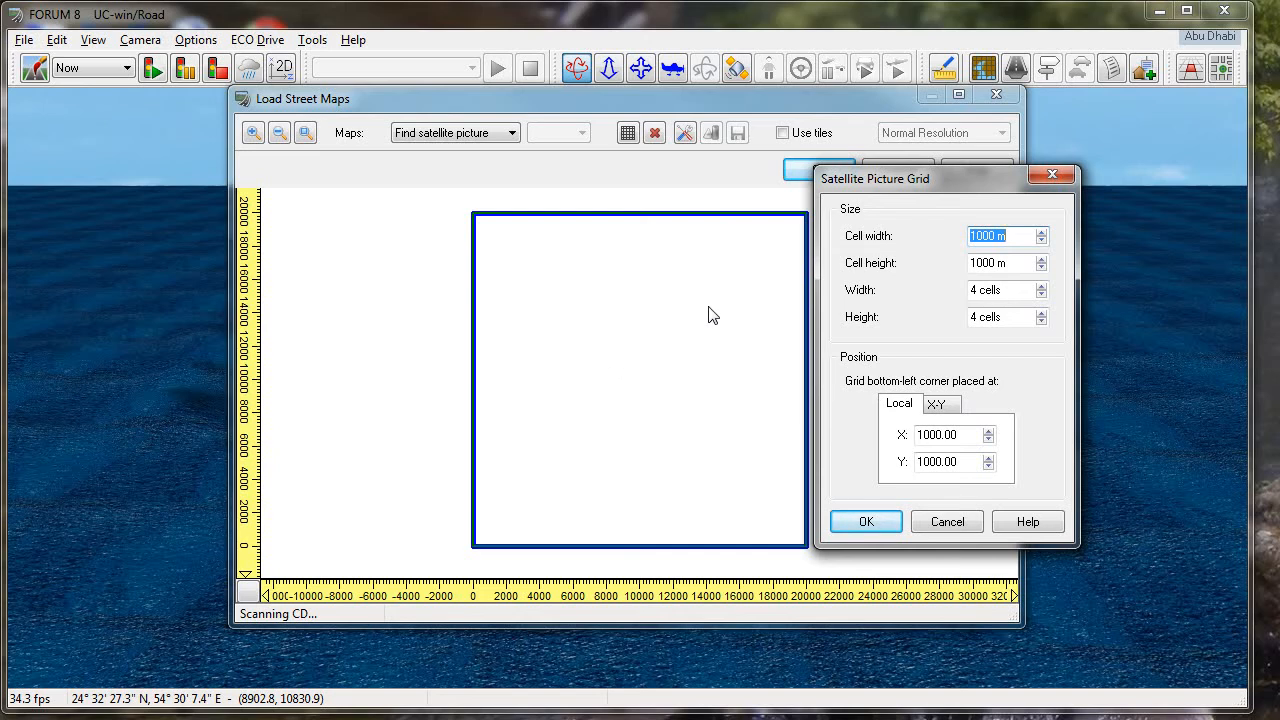
- Set the satellite picture grid's cell width and cell height to 4000 m each
{"action": "left_click", "coordinate": [973, 236]}
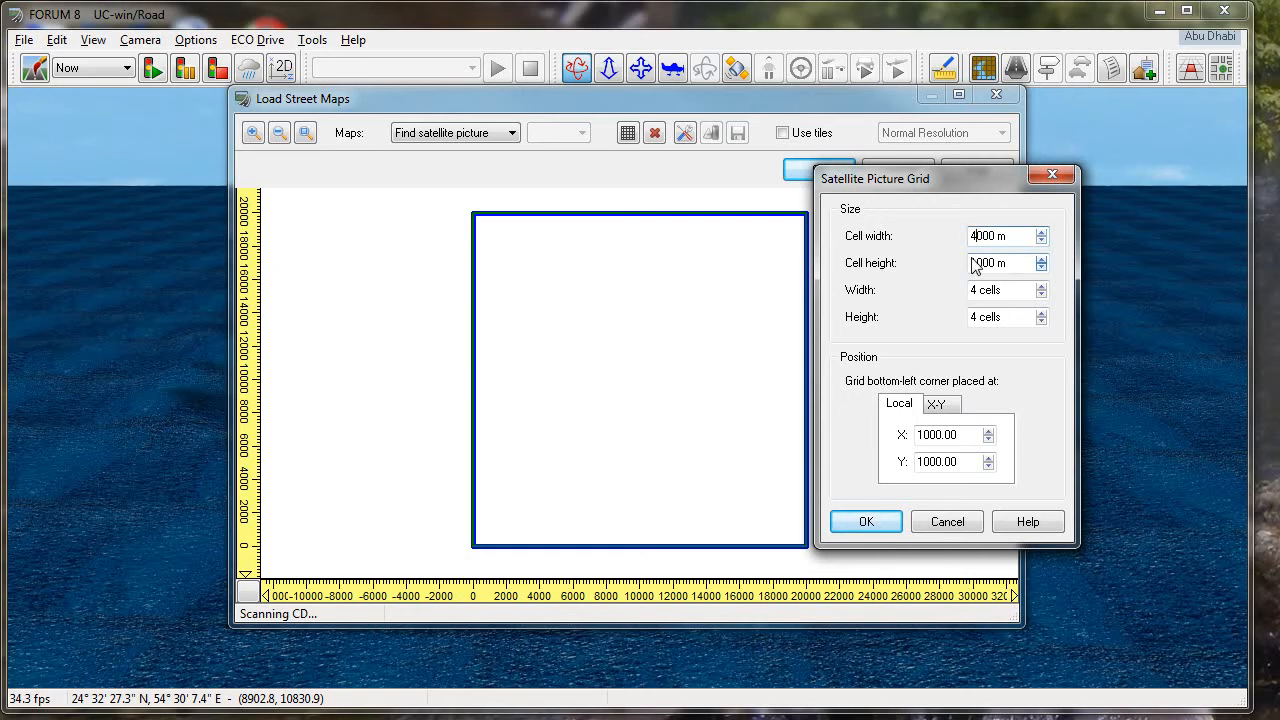
{"action": "left_click", "coordinate": [973, 264]}
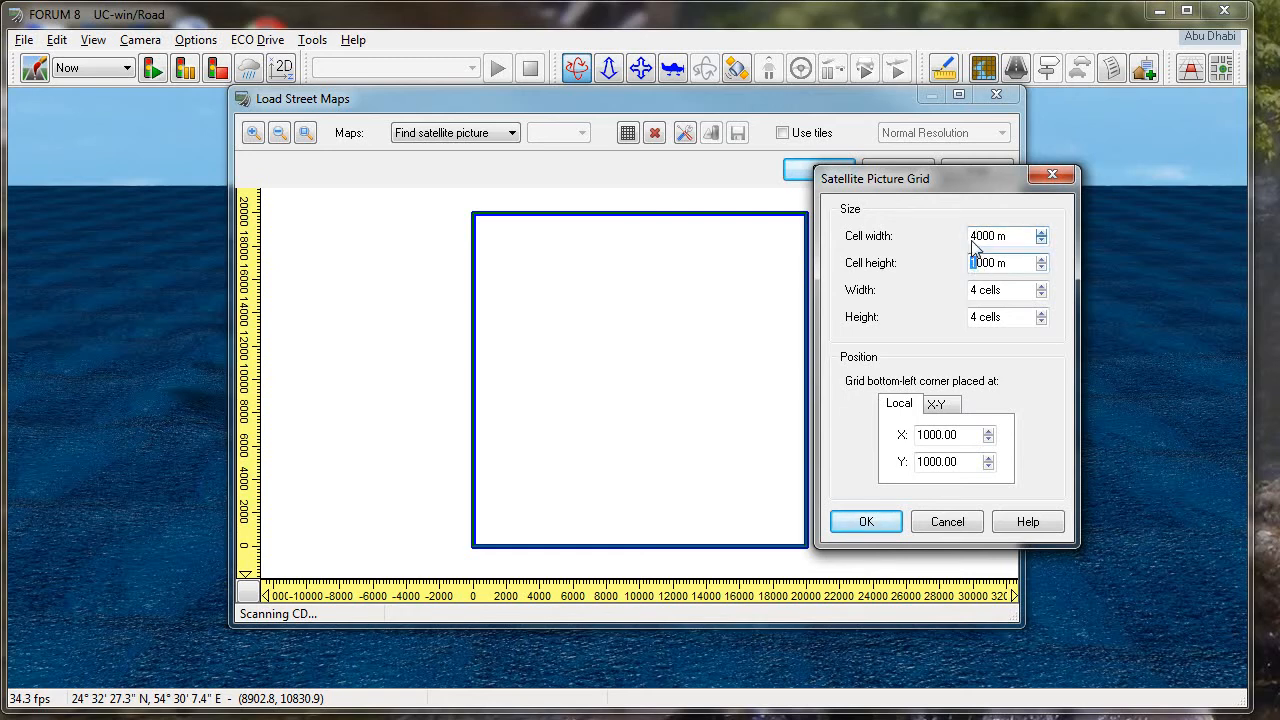
{"action": "type", "text": "4"}
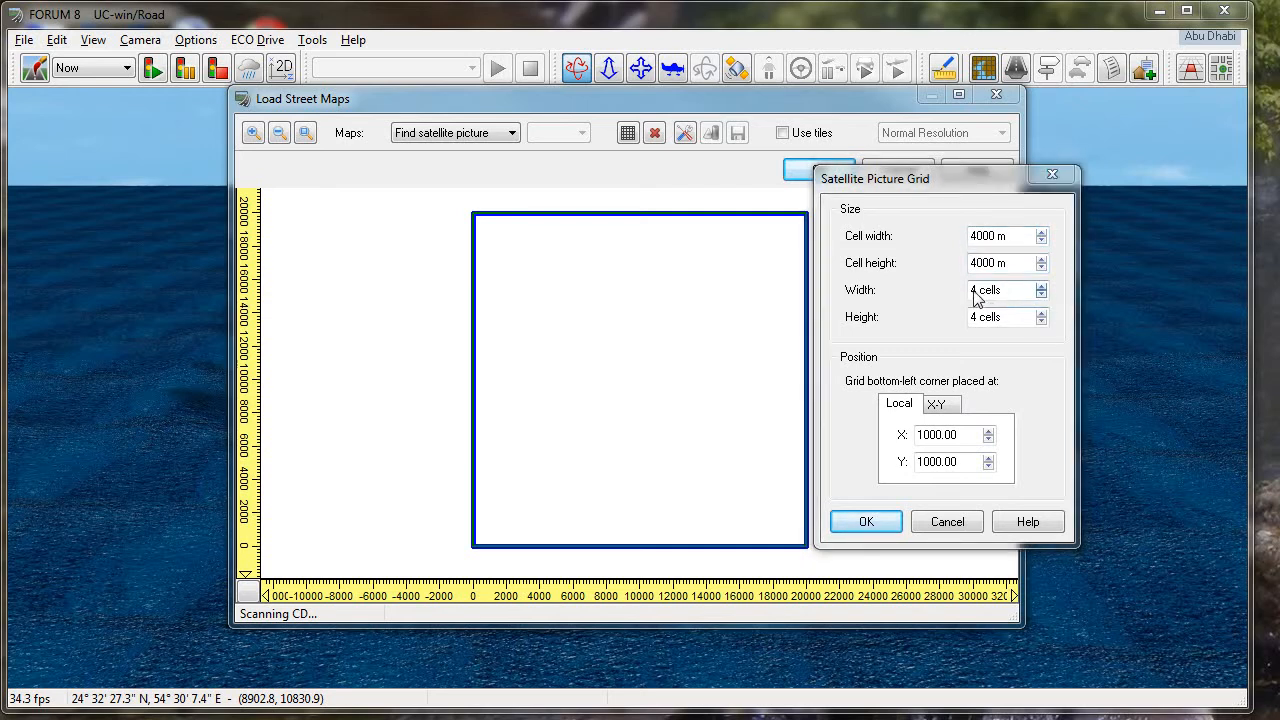
- Set the satellite picture grid's width and height to 5 cells each
{"action": "left_click", "coordinate": [973, 289]}
{"action": "type", "text": "5"}
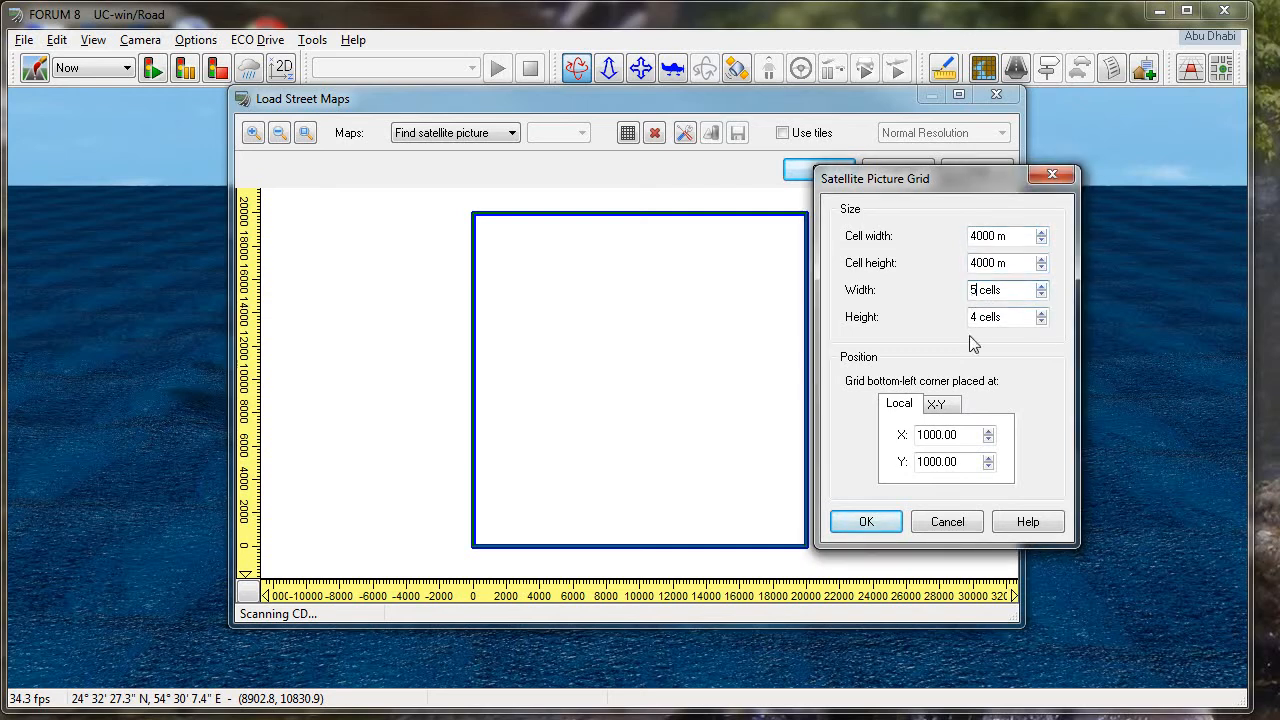
{"action": "double_click", "coordinate": [971, 317]}
{"action": "type", "text": "5"}
- In the Abu Dhabi.xlsx workbook in Excel, set both satellite image sizes to 20 km and check the image's left-bottom UC-win/Road position
{"action": "left_click_drag", "start_coordinate": [1279, 200], "coordinate": [520, 25]}
{"action": "left_click_drag", "start_coordinate": [1244, 320], "coordinate": [1253, 535]}
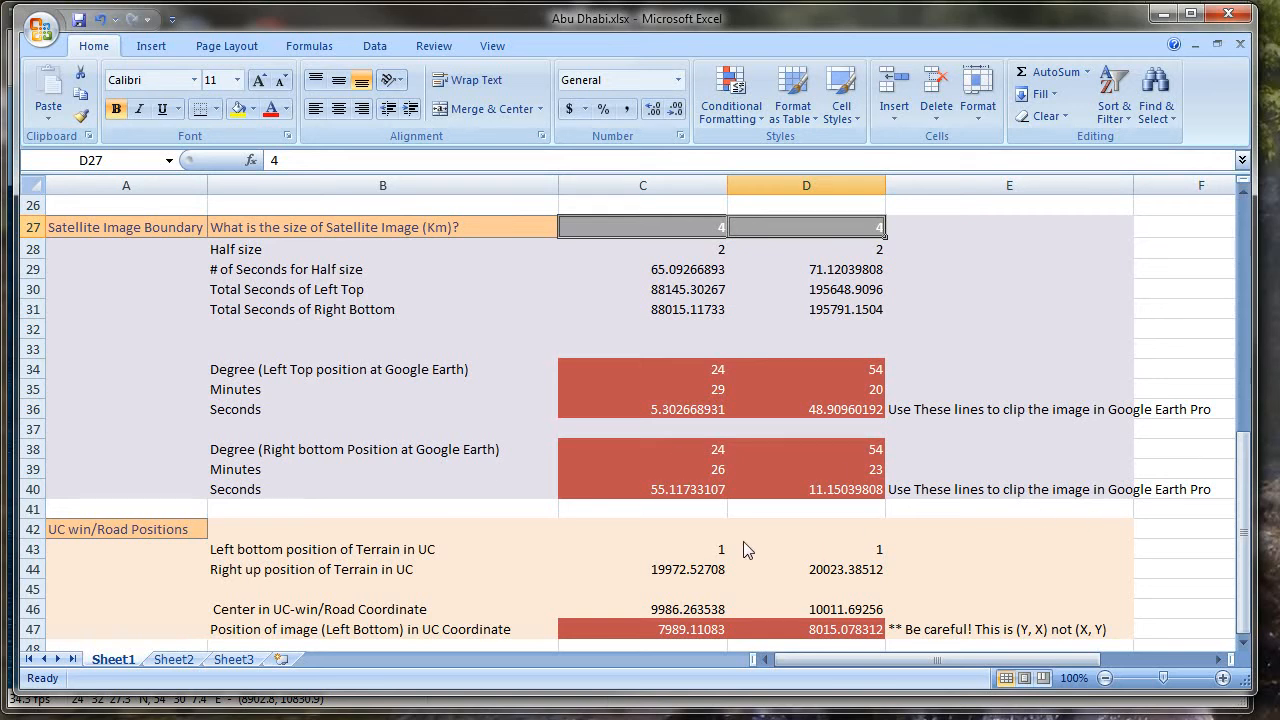
{"action": "left_click", "coordinate": [708, 553]}
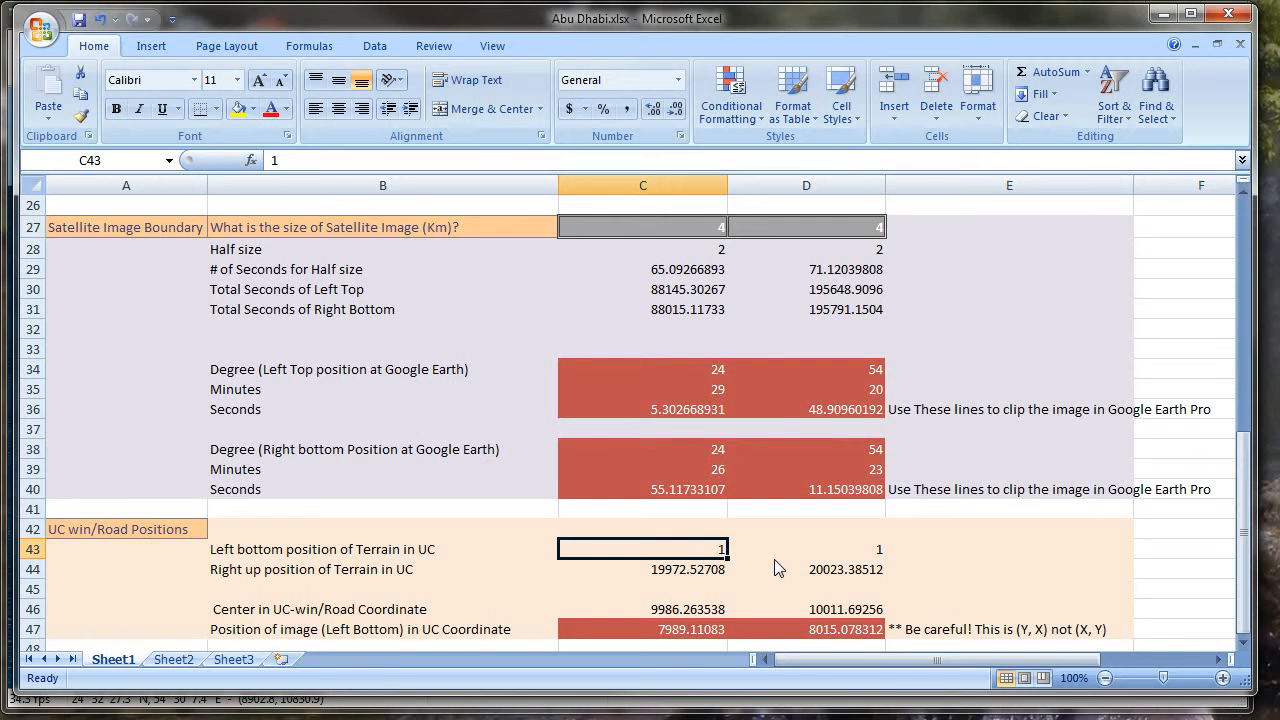
{"action": "scroll", "coordinate": [778, 568], "scroll_direction": "up", "scroll_amount": 2}
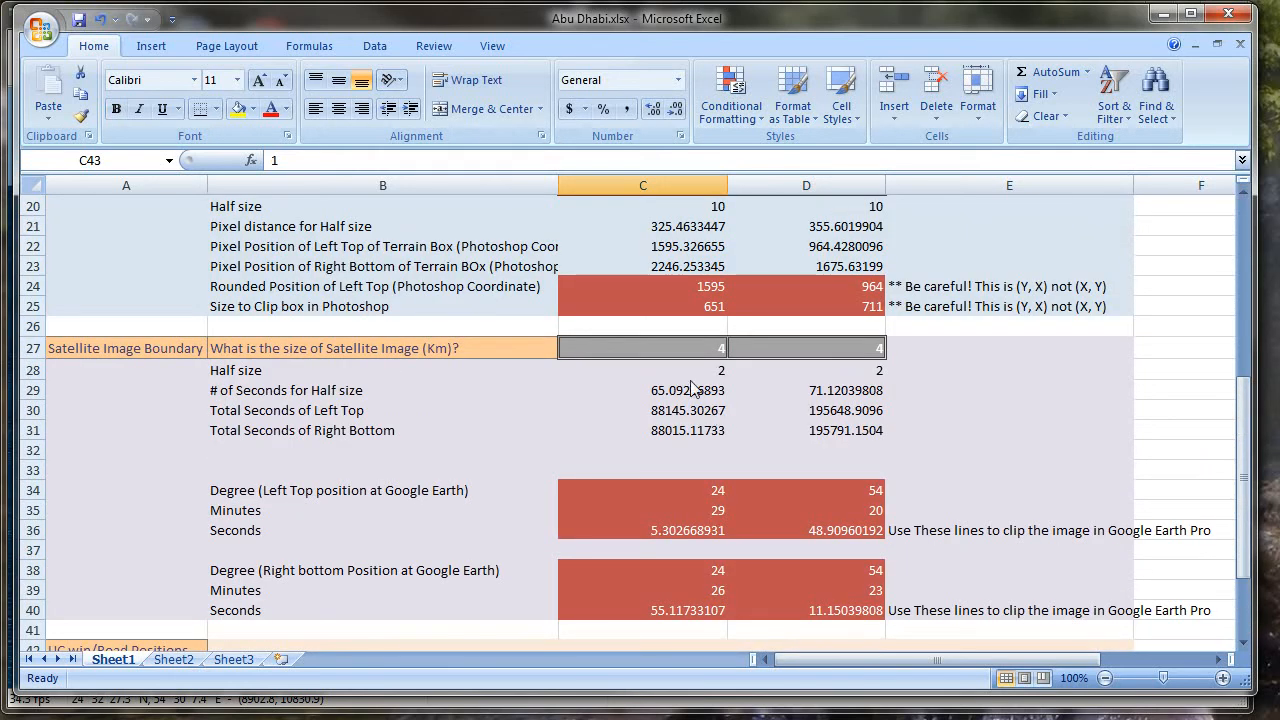
{"action": "left_click", "coordinate": [684, 349]}
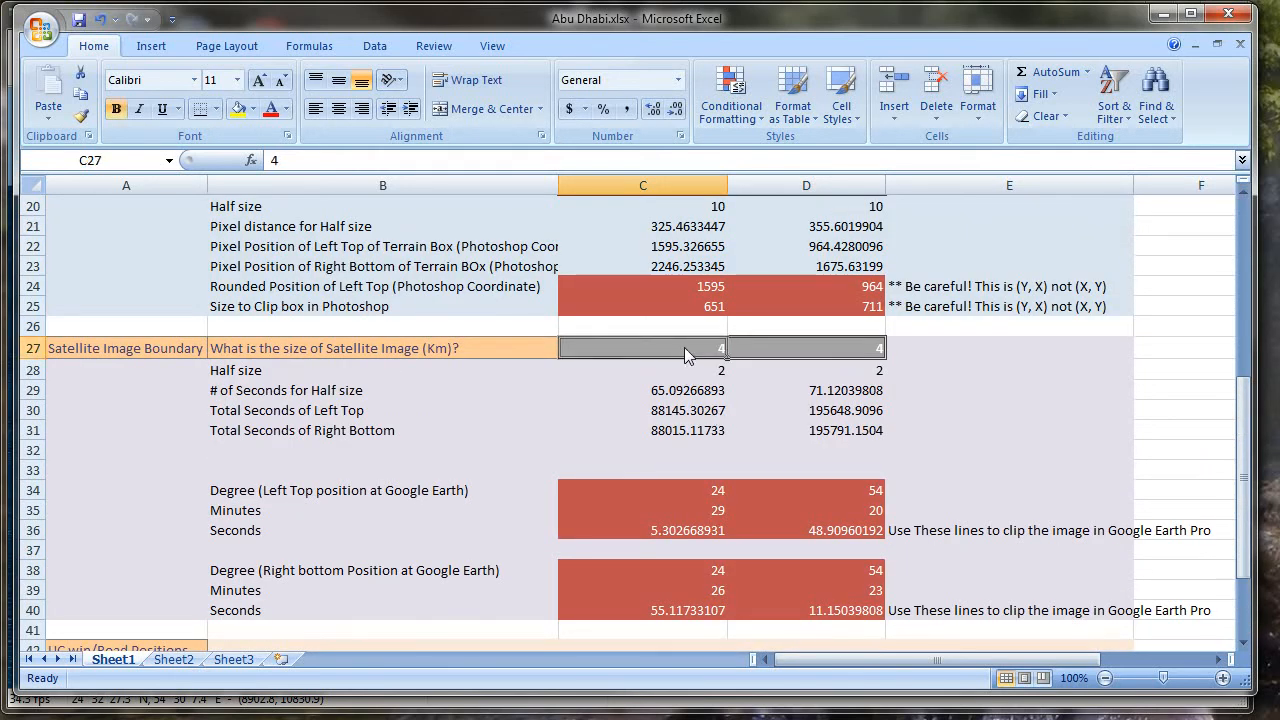
{"action": "type", "text": "20"}
{"action": "left_click", "coordinate": [819, 353]}
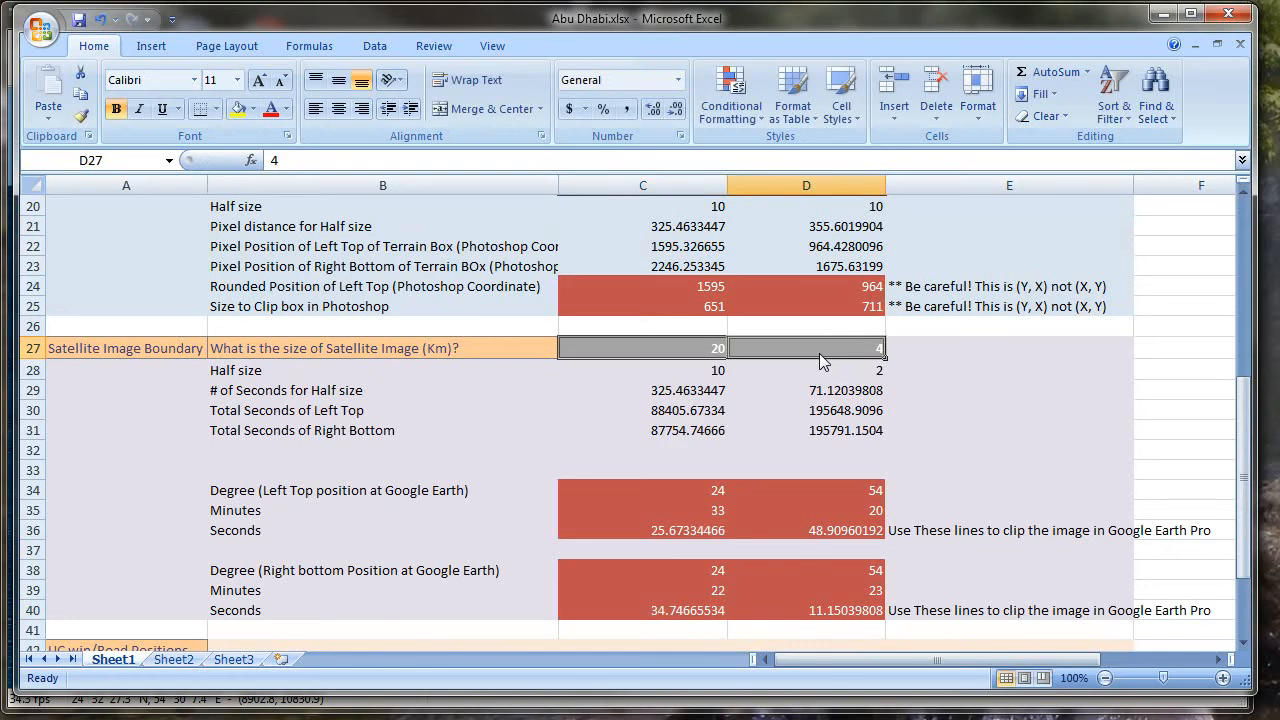
{"action": "type", "text": "20"}
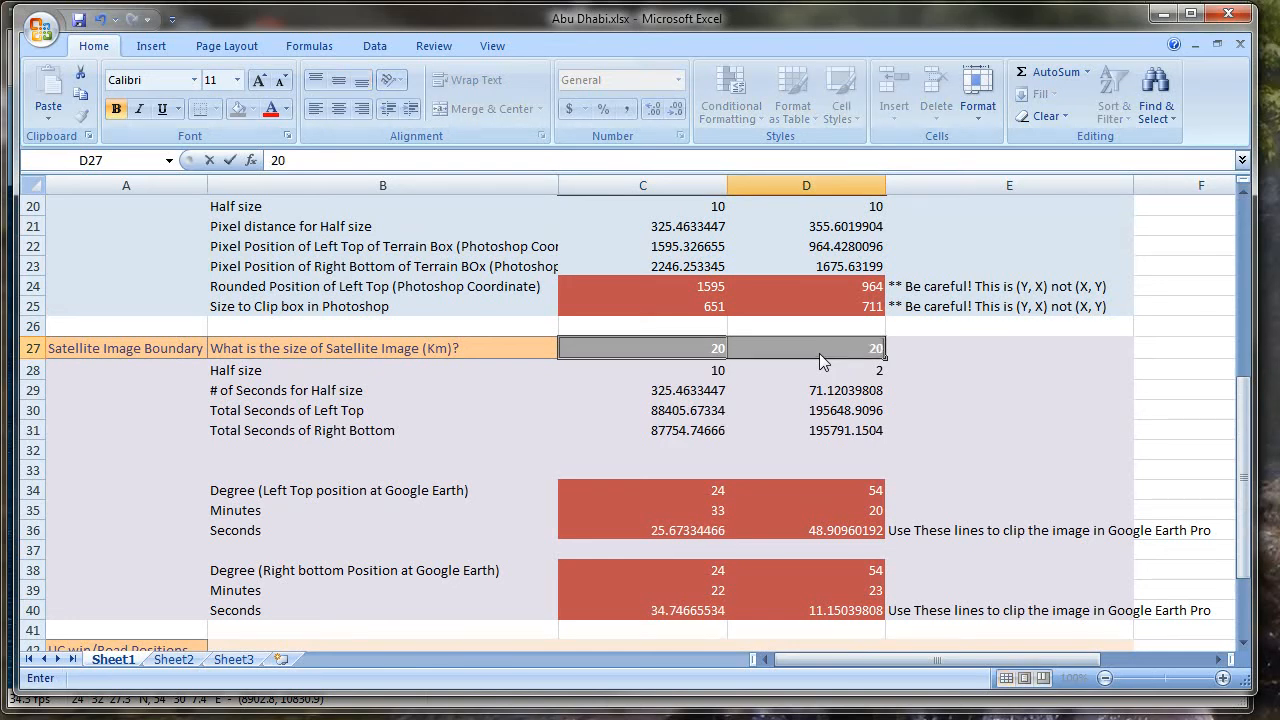
{"action": "key", "text": "Return"}
{"action": "scroll", "coordinate": [846, 378], "scroll_direction": "down", "scroll_amount": 4}
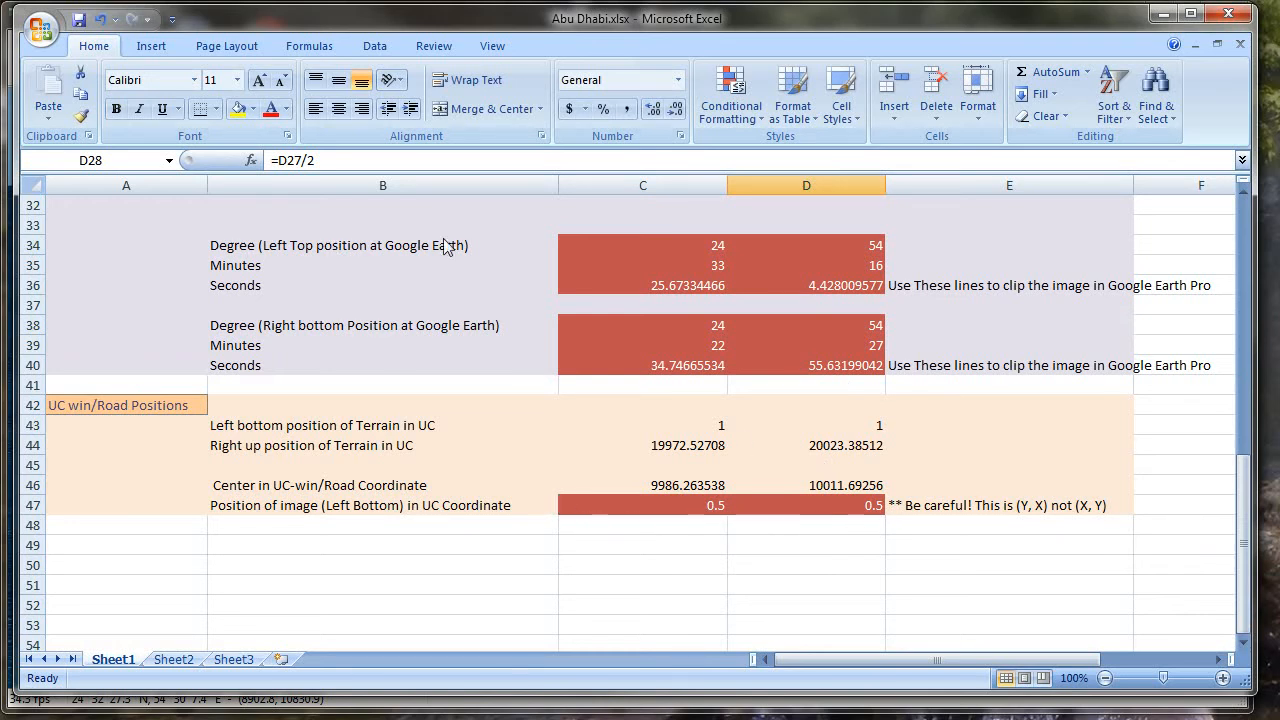
- Back in UC-win/Road, place the grid's bottom-left corner at local X 0.50 and Y 0.50 and create the grid
{"action": "left_click", "coordinate": [1163, 14]}
{"action": "left_click", "coordinate": [950, 435]}
{"action": "left_click_drag", "start_coordinate": [953, 444], "coordinate": [888, 432]}
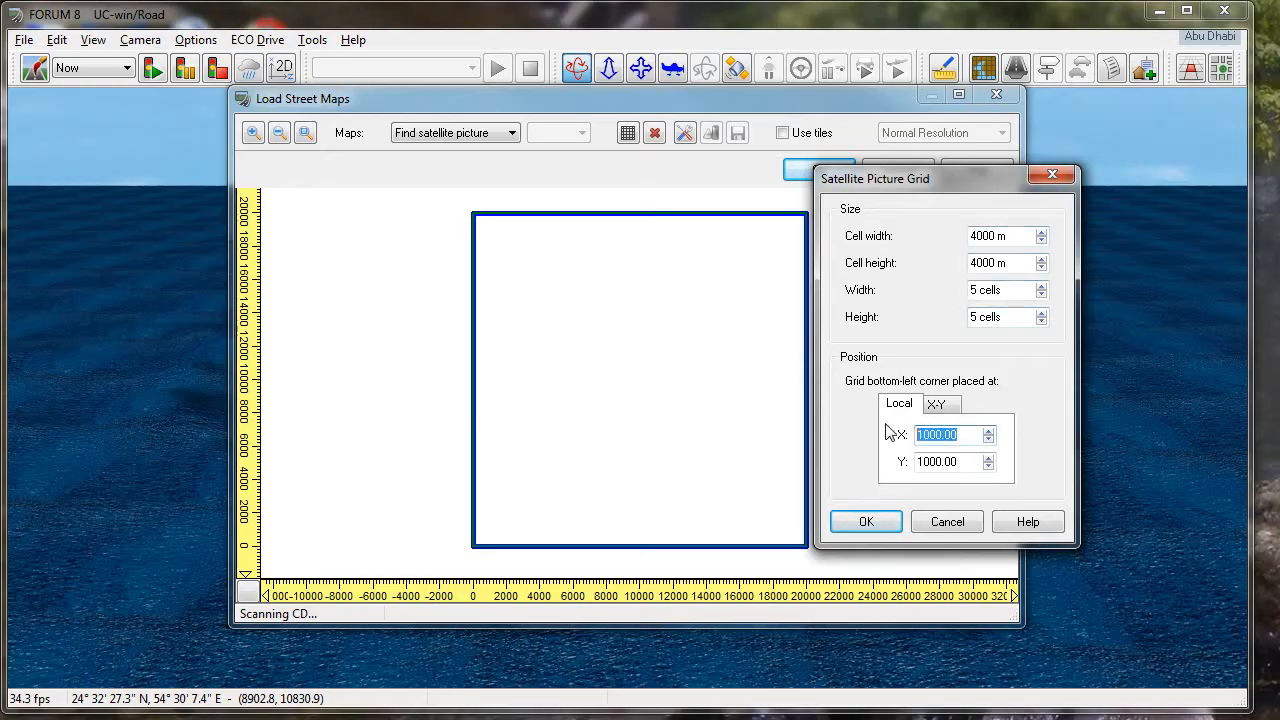
{"action": "type", "text": "0.50"}
{"action": "left_click_drag", "start_coordinate": [976, 462], "coordinate": [902, 461]}
{"action": "type", "text": "5"}
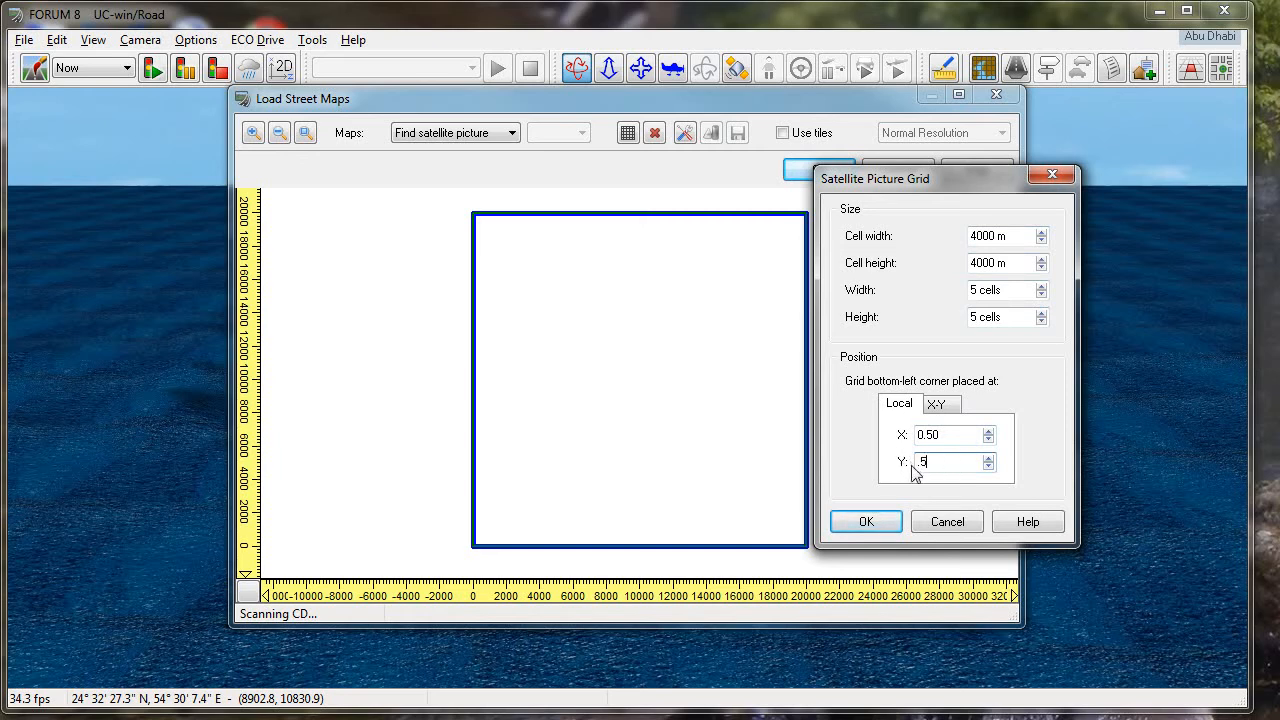
{"action": "left_click", "coordinate": [925, 437]}
{"action": "left_click", "coordinate": [882, 516]}
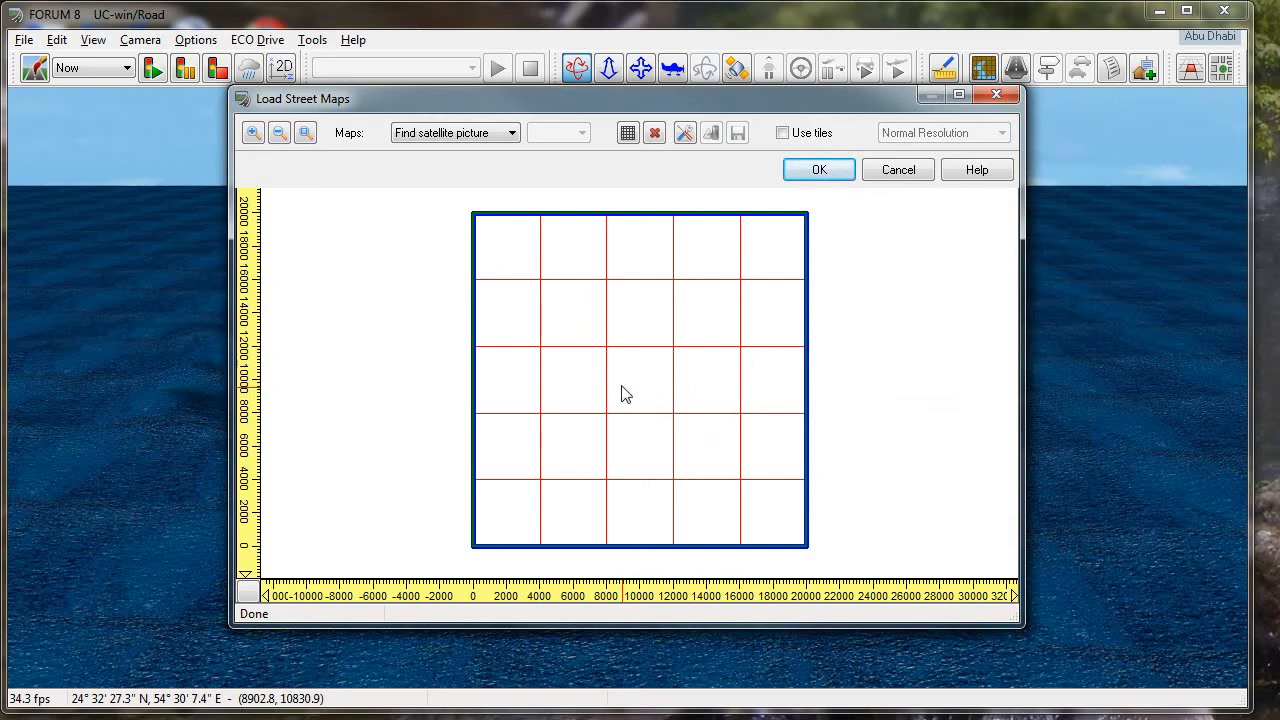
- Assign the picture AbuDhabi 1.jpg to the grid's upper-left cell
{"action": "left_click", "coordinate": [516, 256]}
{"action": "left_click_drag", "start_coordinate": [540, 190], "coordinate": [670, 190]}
{"action": "mouse_move", "coordinate": [688, 238]}
{"action": "left_mouse_down"}
{"action": "mouse_move", "coordinate": [688, 258]}
{"action": "mouse_move", "coordinate": [691, 246]}
{"action": "left_mouse_up"}
{"action": "left_click", "coordinate": [578, 240]}
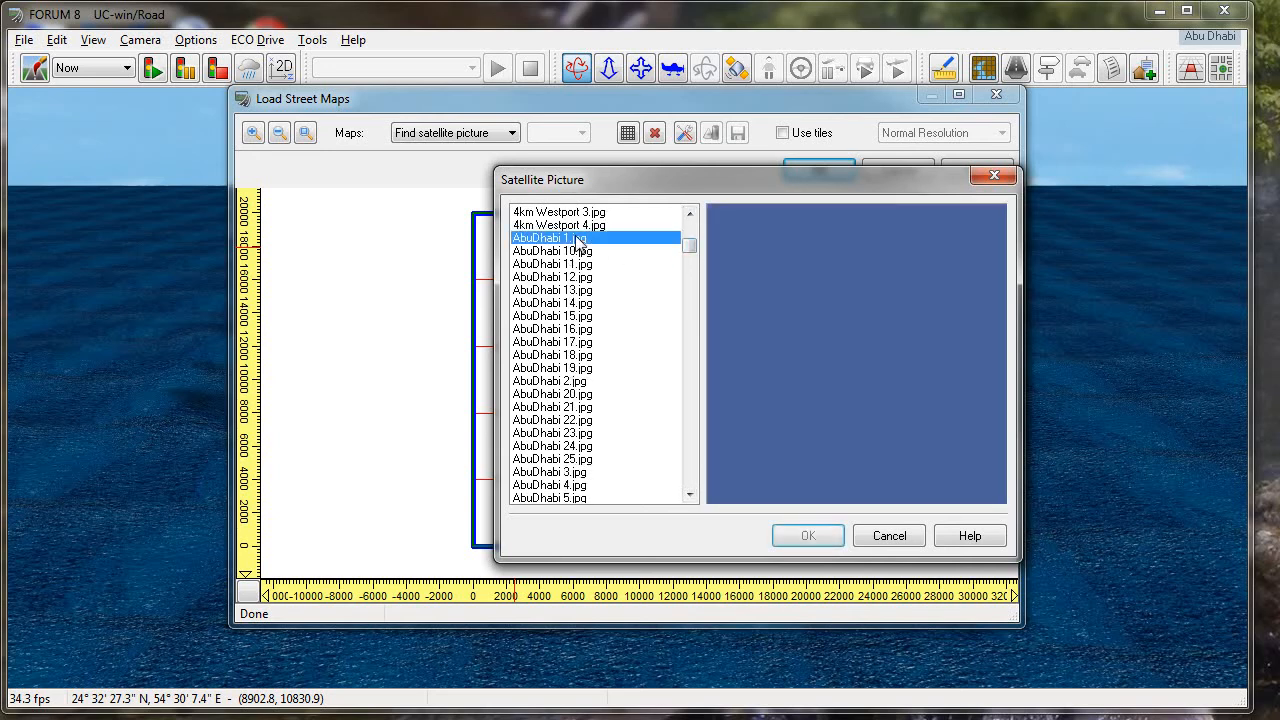
{"action": "left_click", "coordinate": [806, 538]}
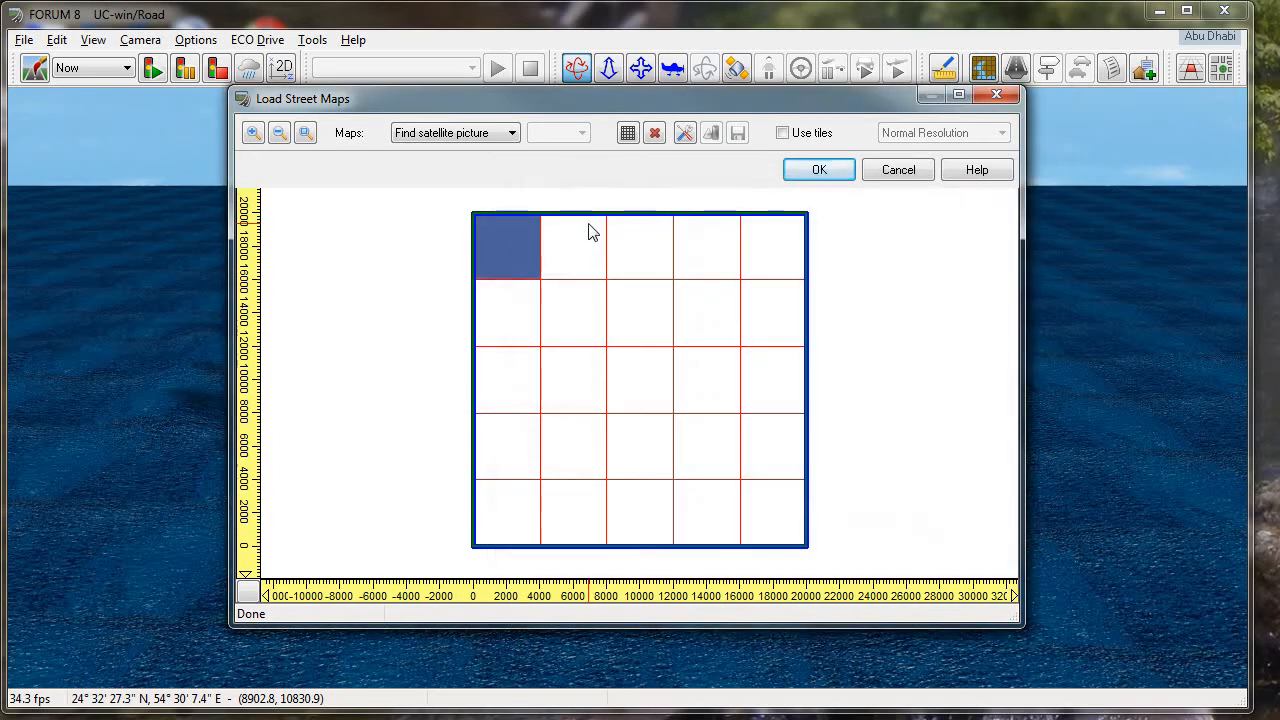
- Assign the picture AbuDhabi 2.jpg to the second cell of the grid's upper row
{"action": "left_click", "coordinate": [590, 232]}
{"action": "left_click_drag", "start_coordinate": [689, 222], "coordinate": [688, 251]}
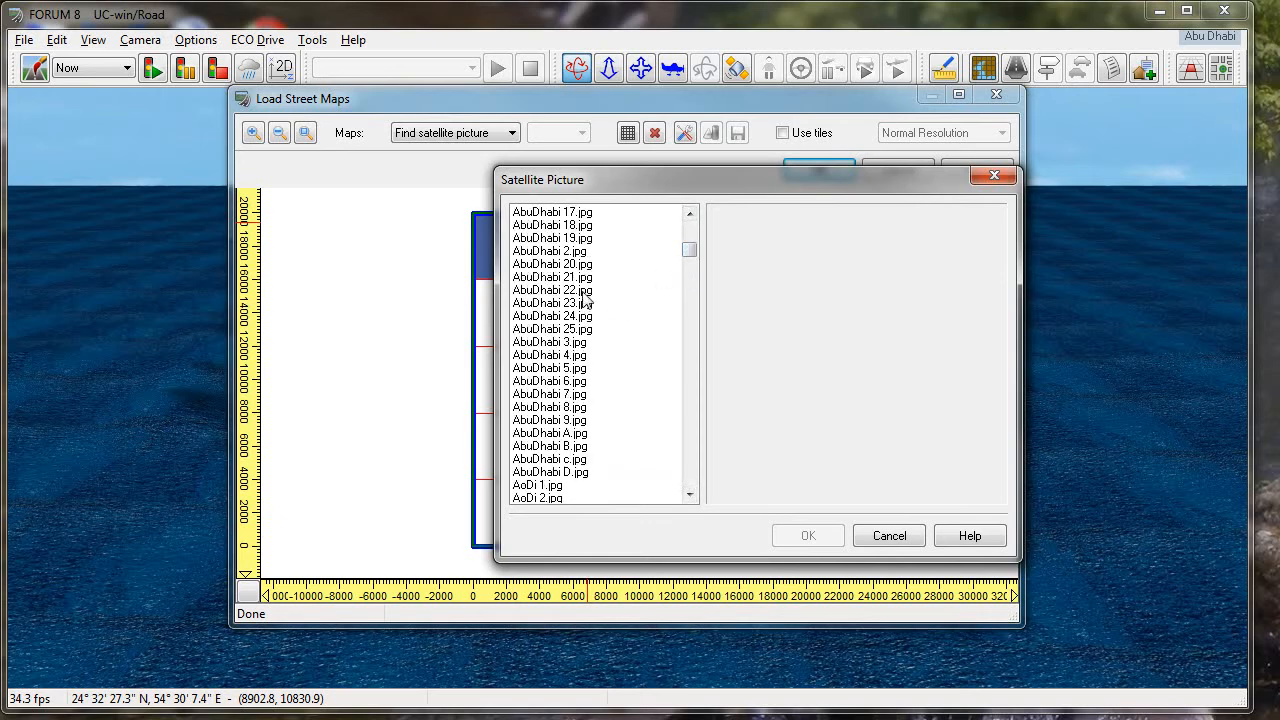
{"action": "left_click", "coordinate": [570, 251]}
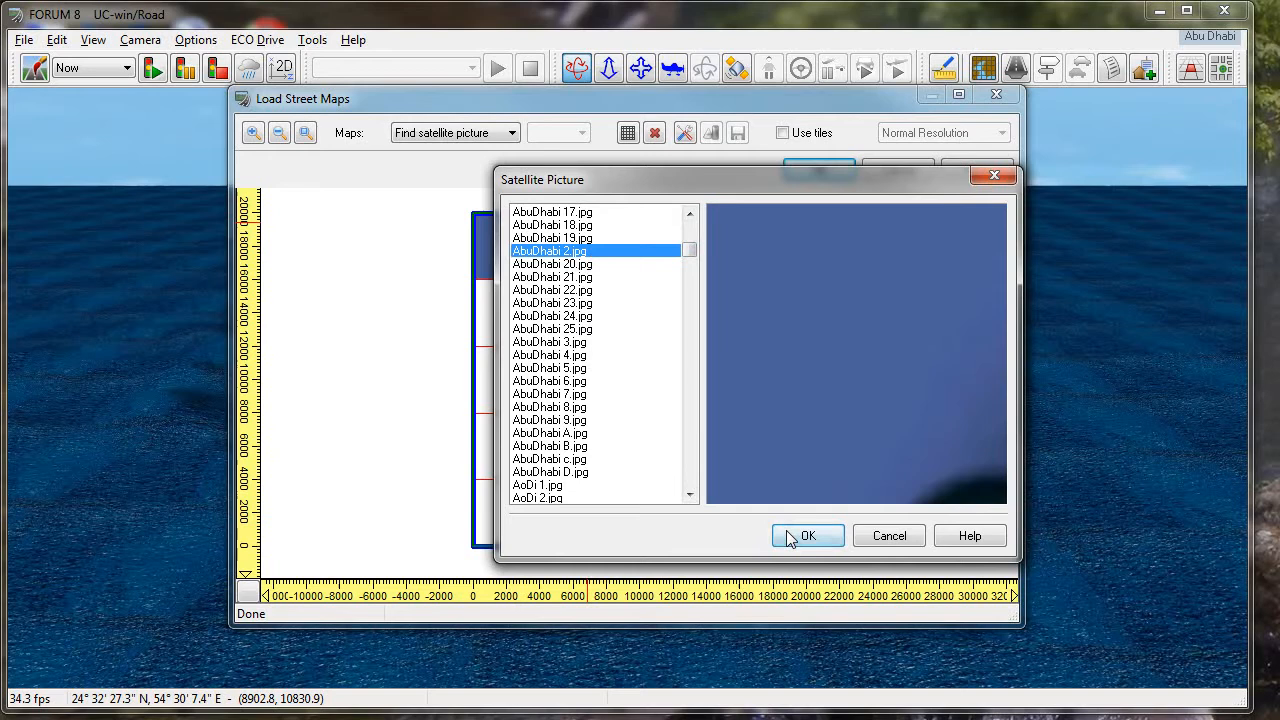
{"action": "left_click", "coordinate": [792, 533]}
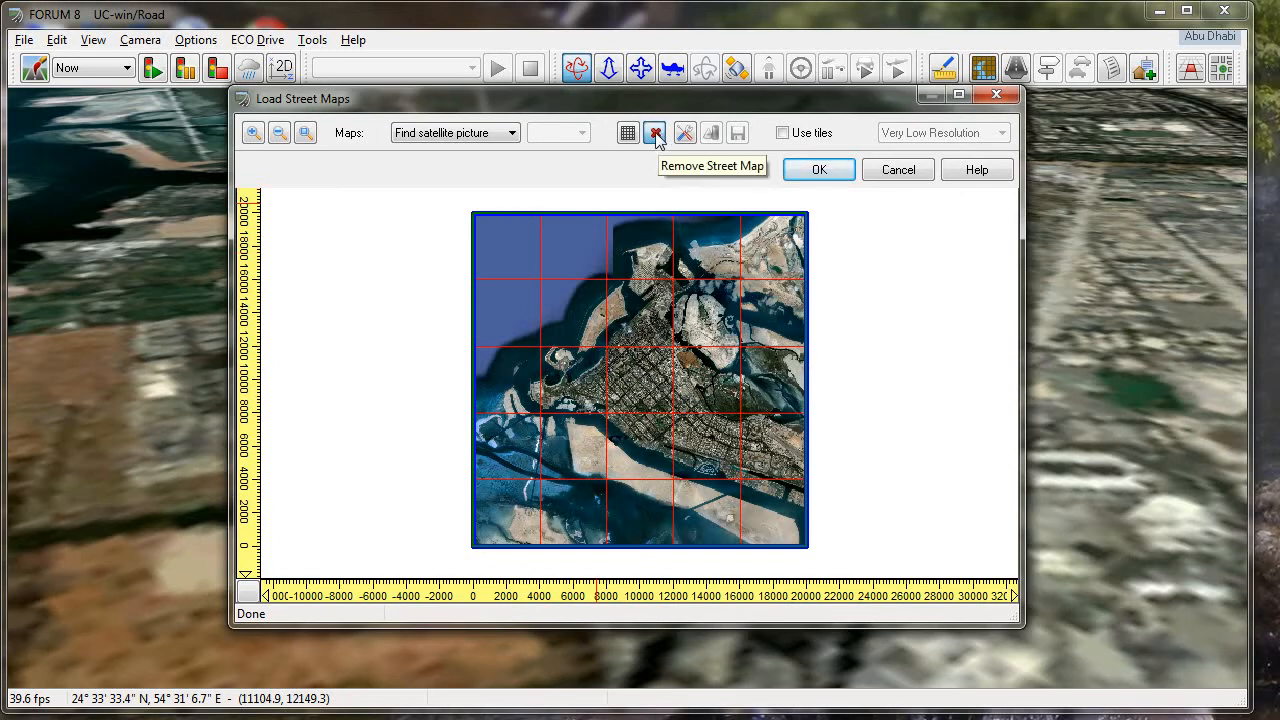
- Remove the street map from the grid's centre cell and apply the maps to inspect the gap in the terrain imagery
{"action": "left_click", "coordinate": [641, 380]}
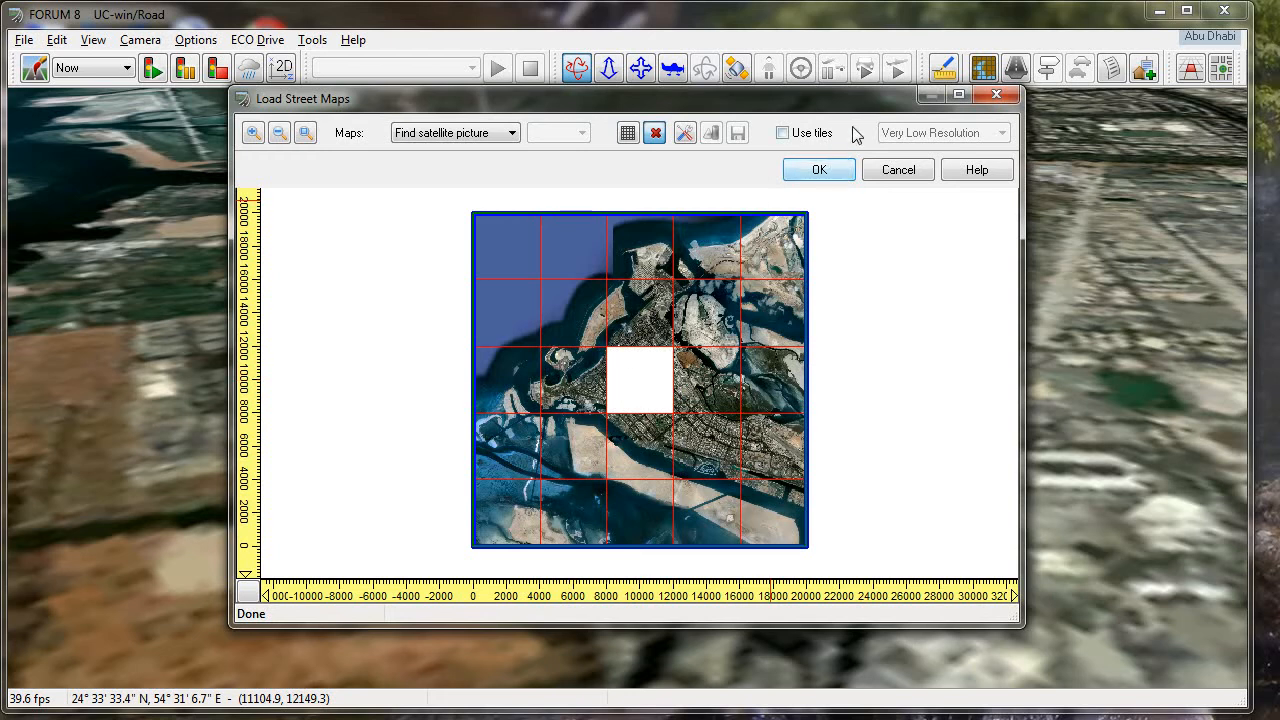
{"action": "left_click", "coordinate": [817, 170]}
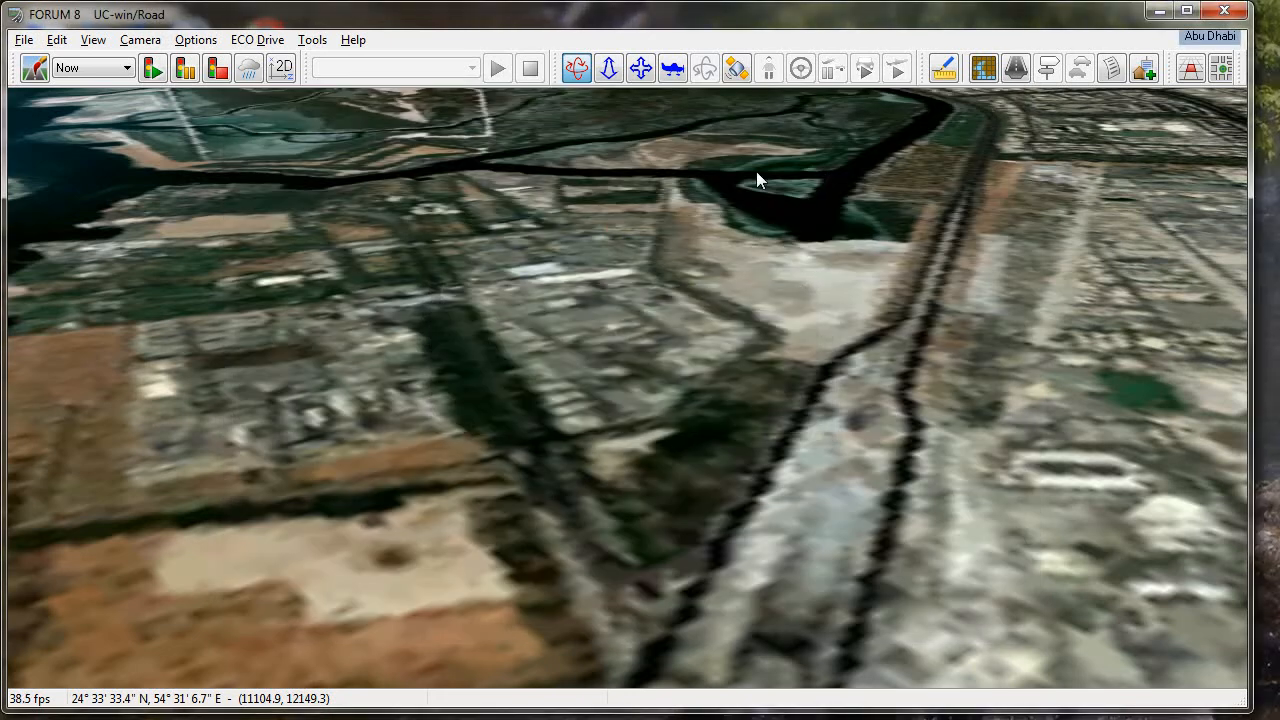
{"action": "scroll", "coordinate": [756, 171], "scroll_direction": "down", "scroll_amount": 10}
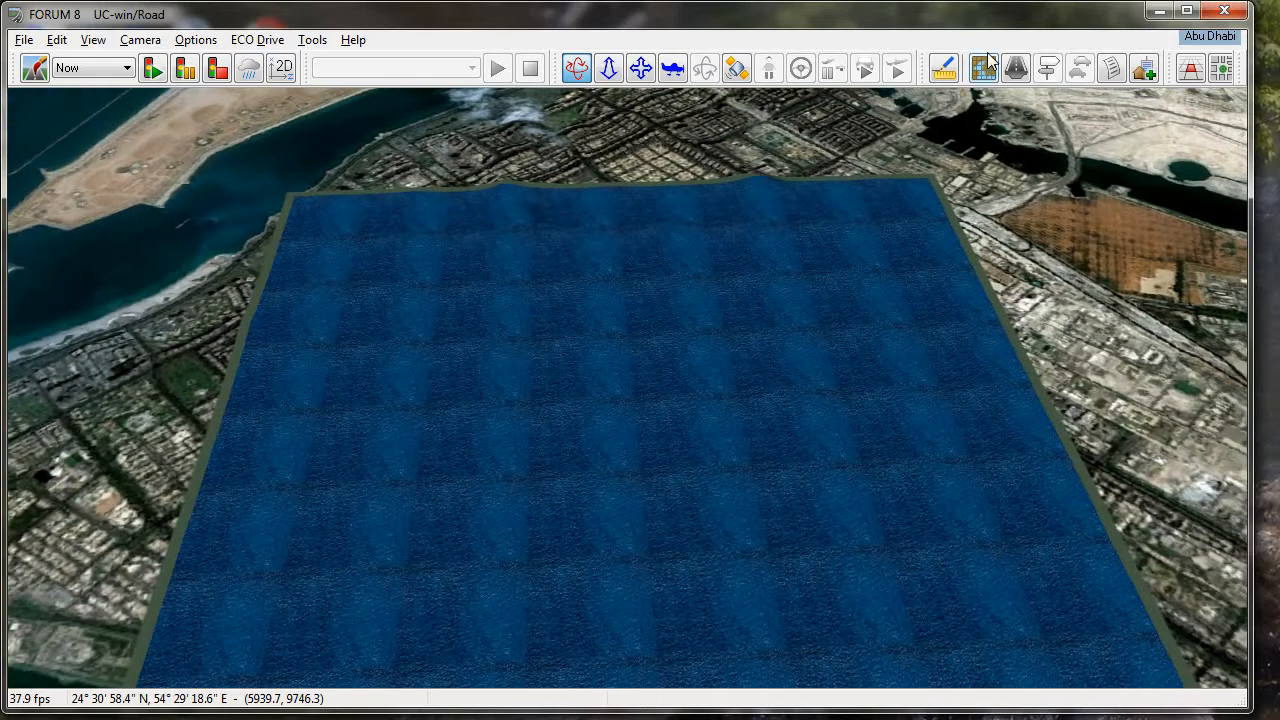
- Reopen the street maps and define a new satellite picture grid of 2 by 2 cells, each 2000 m wide and high
{"action": "left_click", "coordinate": [984, 66]}
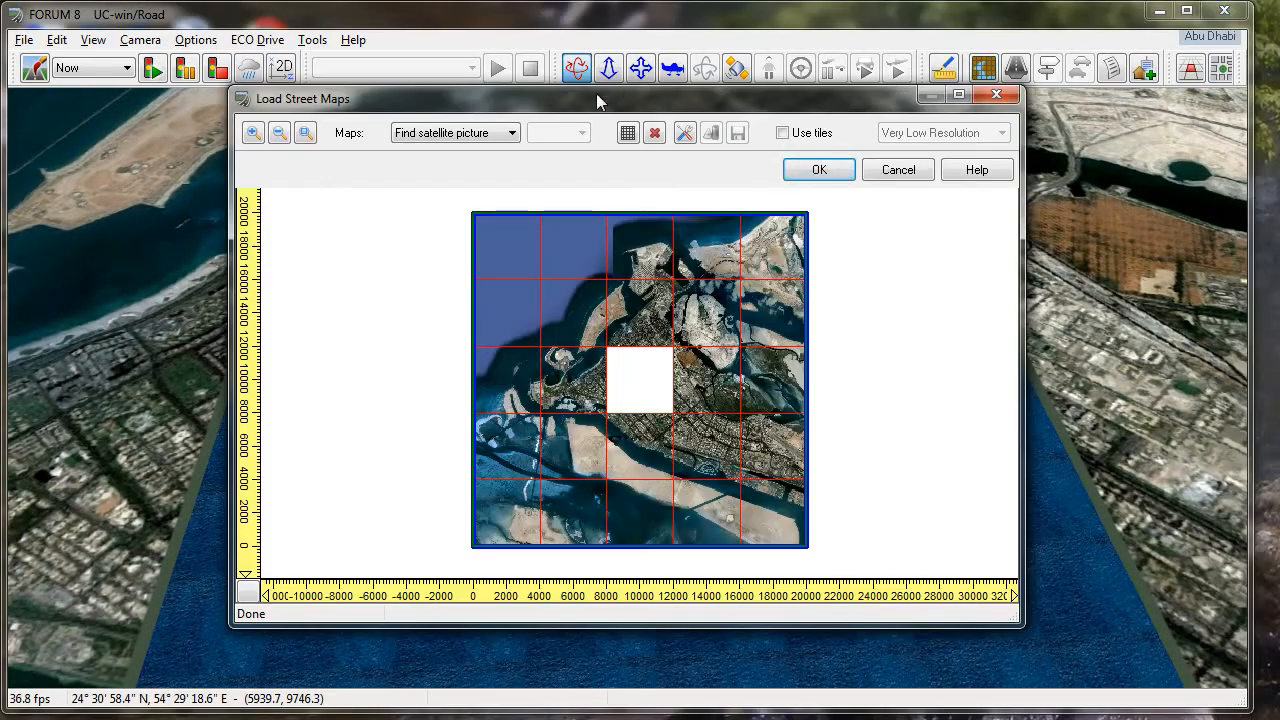
{"action": "left_click", "coordinate": [628, 132]}
{"action": "left_click_drag", "start_coordinate": [857, 185], "coordinate": [245, 216]}
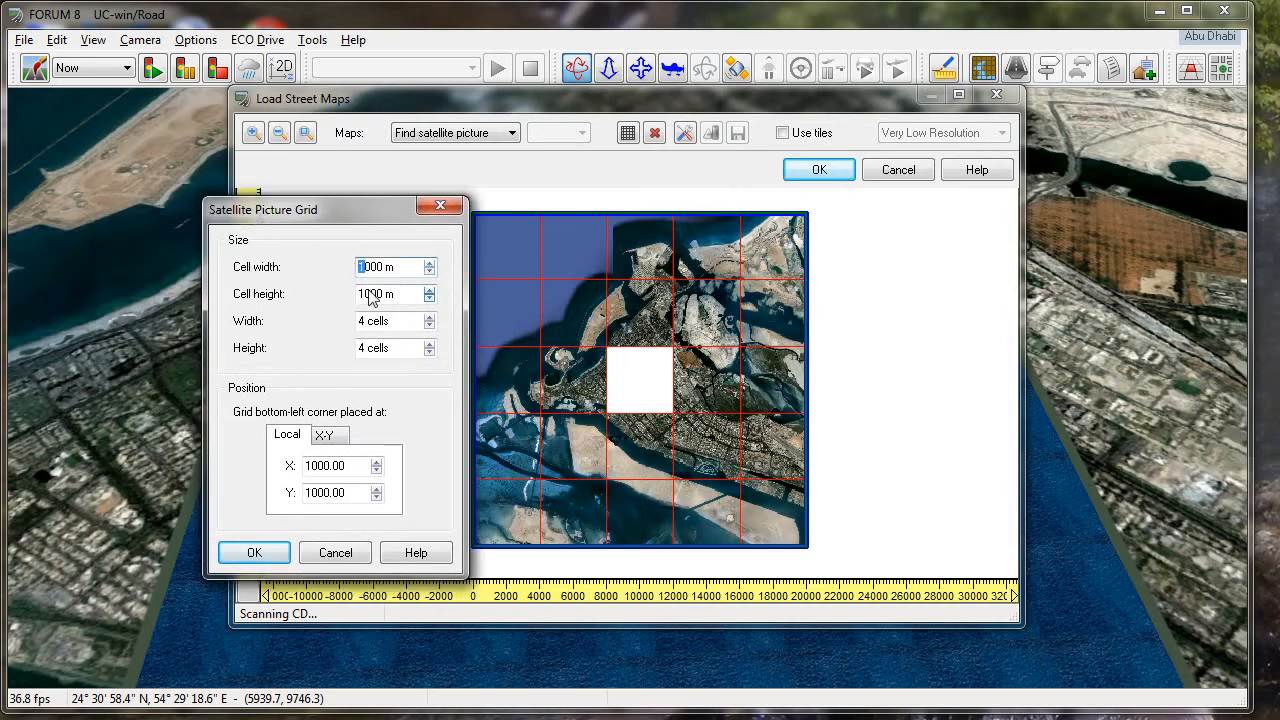
{"action": "type", "text": "2"}
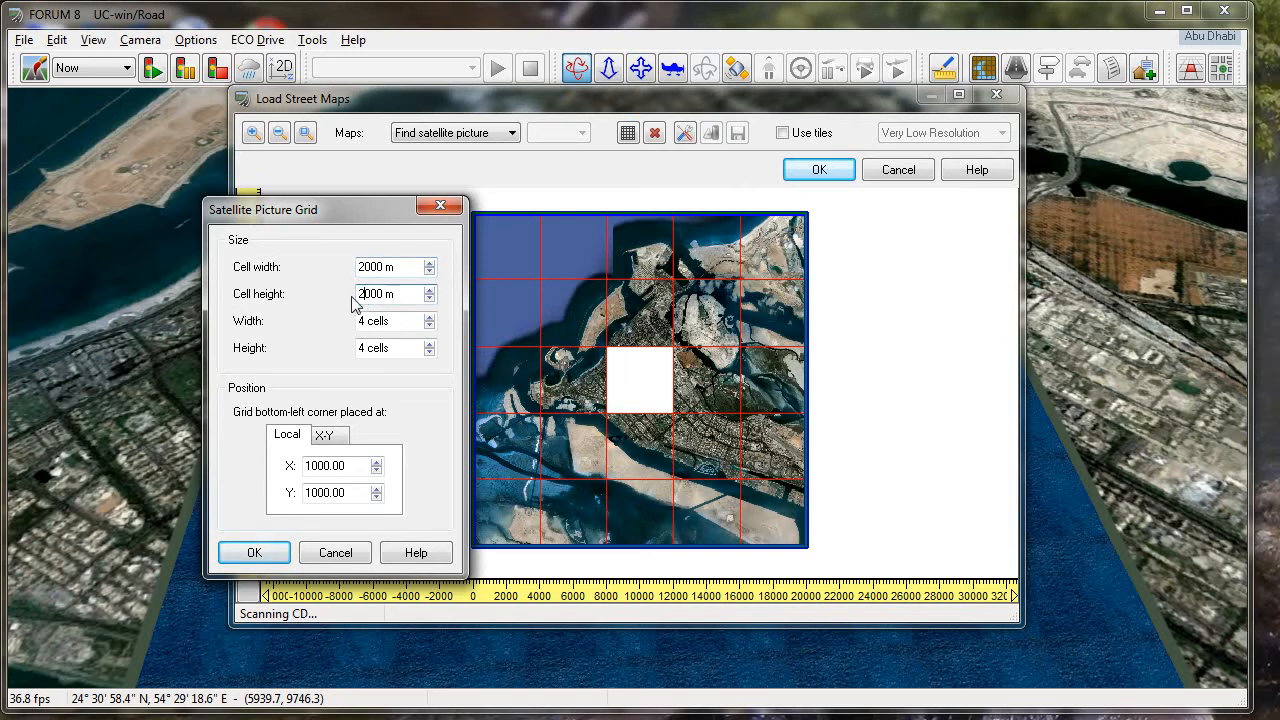
{"action": "double_click", "coordinate": [363, 321]}
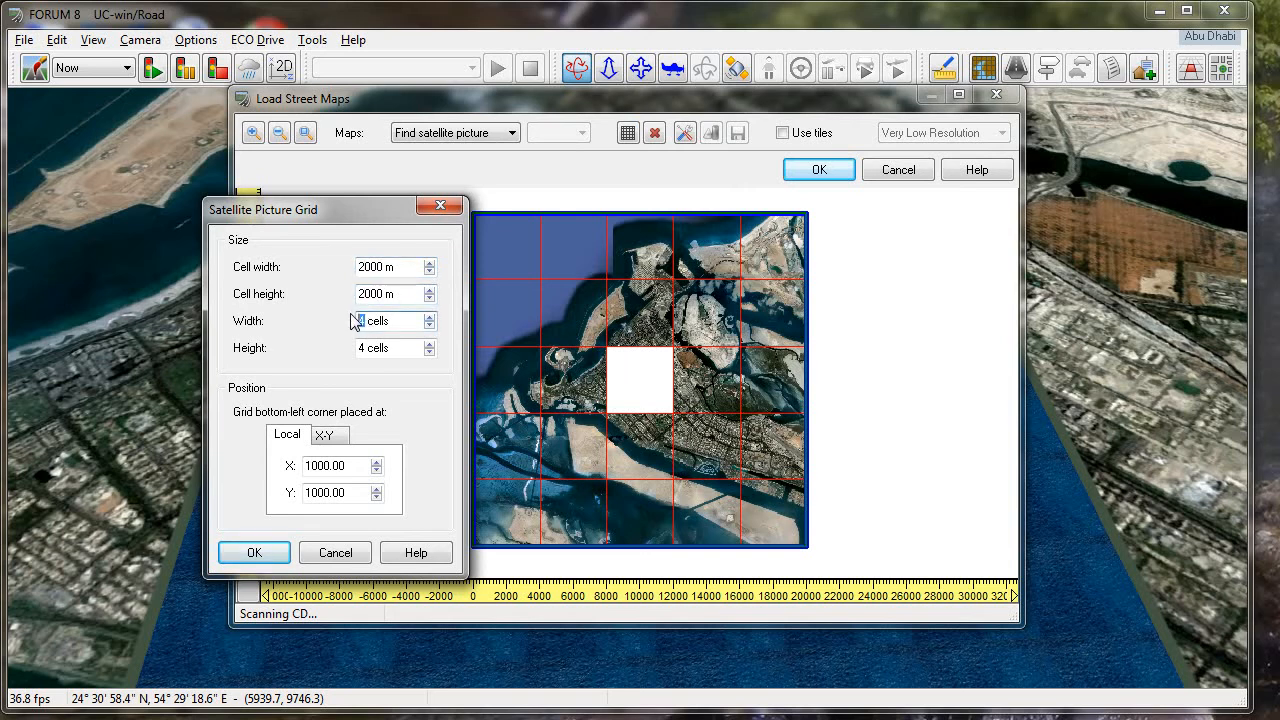
{"action": "double_click", "coordinate": [363, 348]}
{"action": "type", "text": "2"}
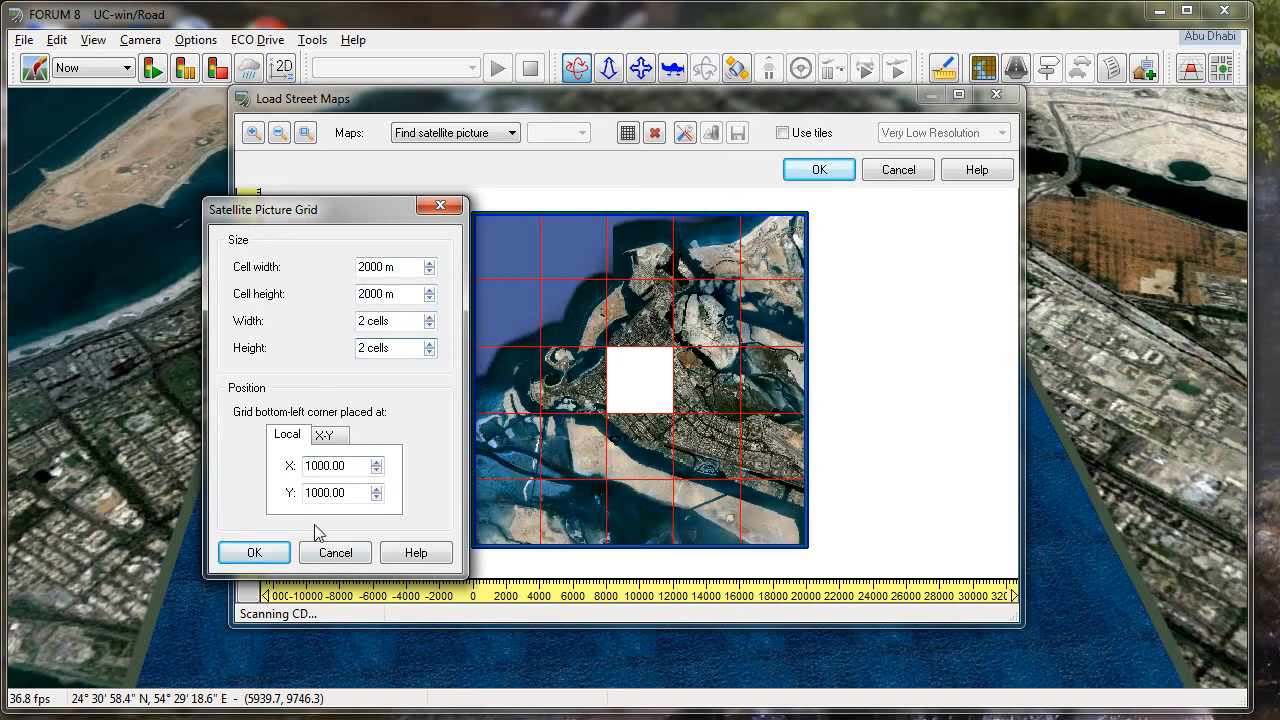
- In the Excel workbook, enter 4 km as the satellite image size and look up the image's left-bottom UC-win/Road position
{"action": "key", "text": "alt+Tab"}
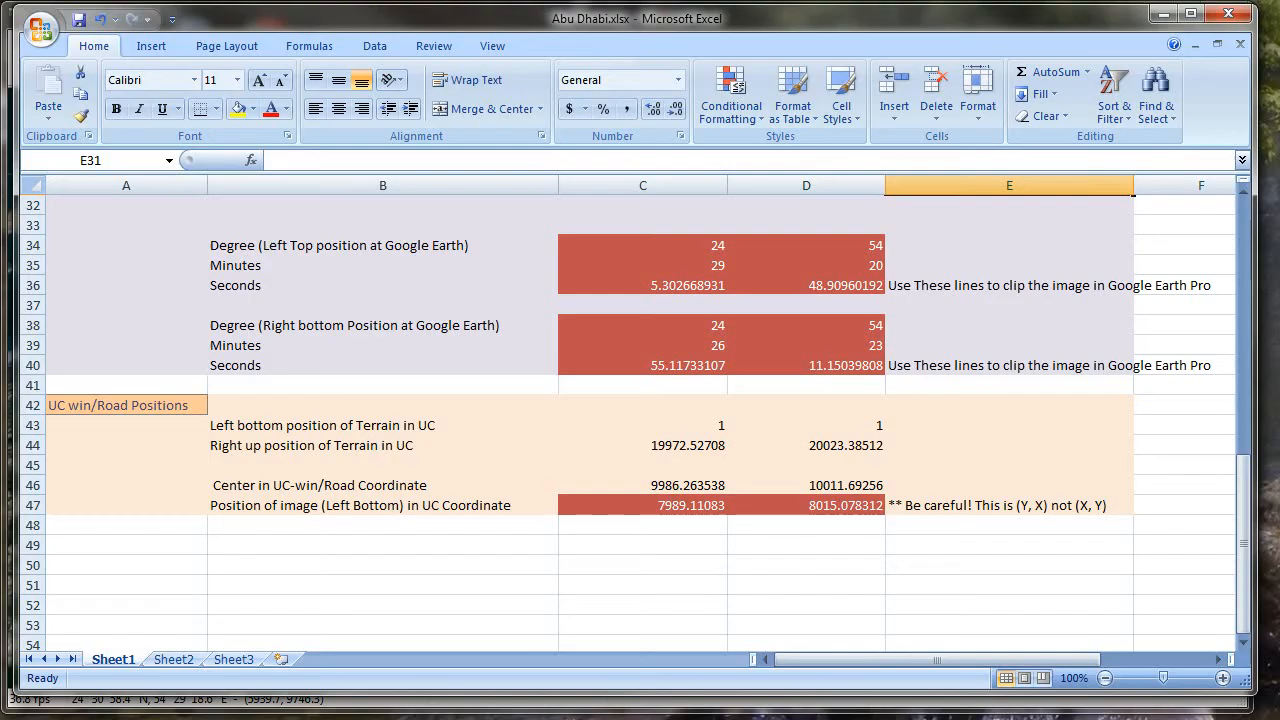
{"action": "left_click_drag", "start_coordinate": [1248, 477], "coordinate": [1246, 431]}
{"action": "left_click", "coordinate": [705, 421]}
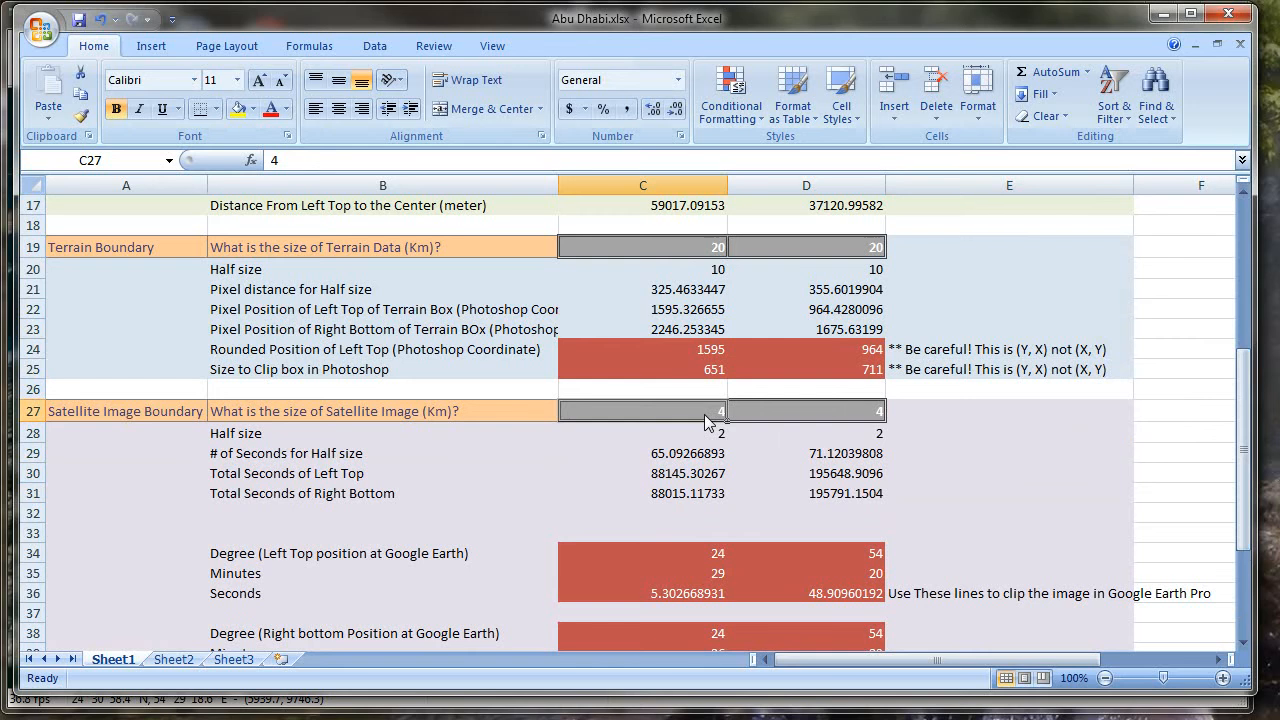
{"action": "left_click", "coordinate": [778, 409]}
{"action": "type", "text": "4"}
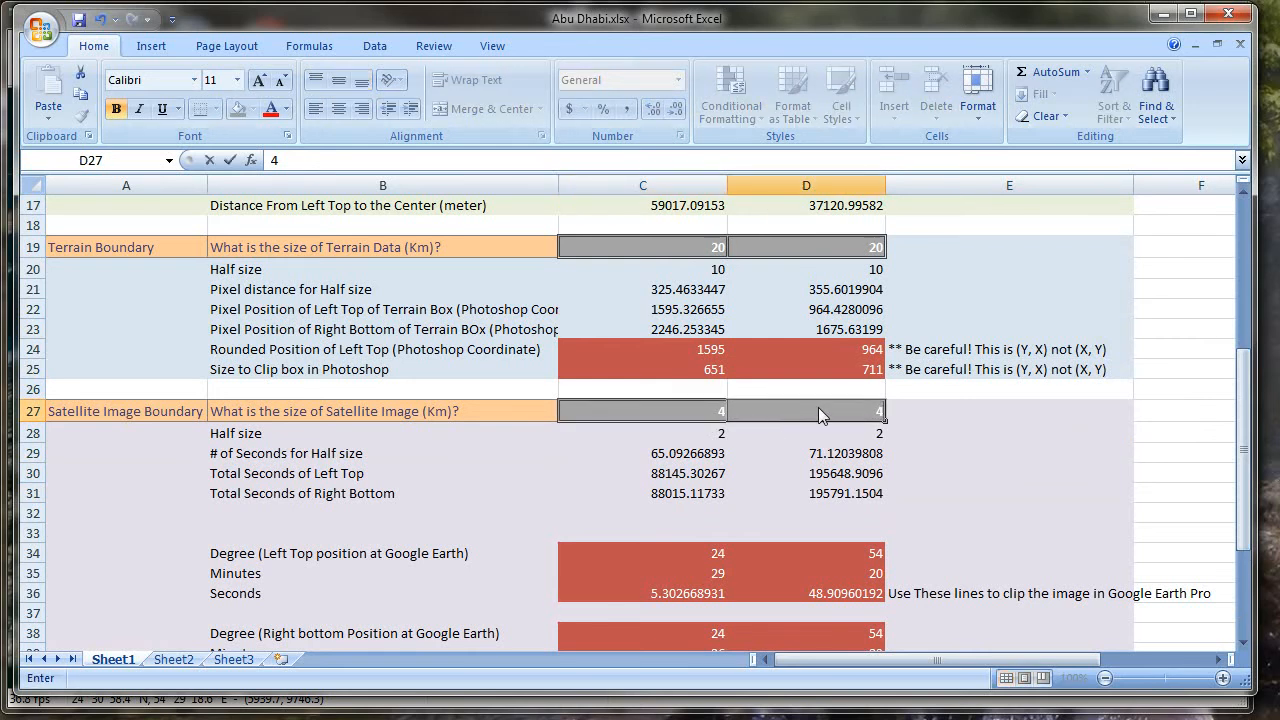
{"action": "left_click_drag", "start_coordinate": [1250, 378], "coordinate": [1250, 407]}
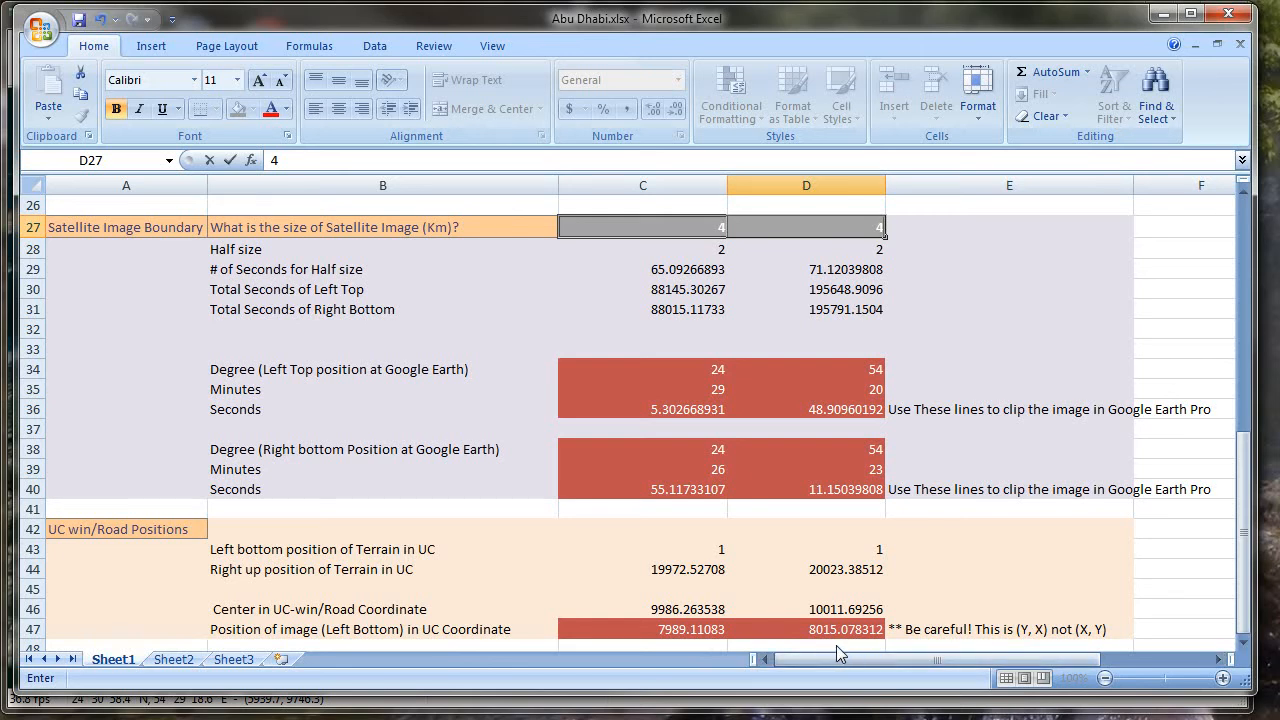
{"action": "key", "text": "alt+Tab"}
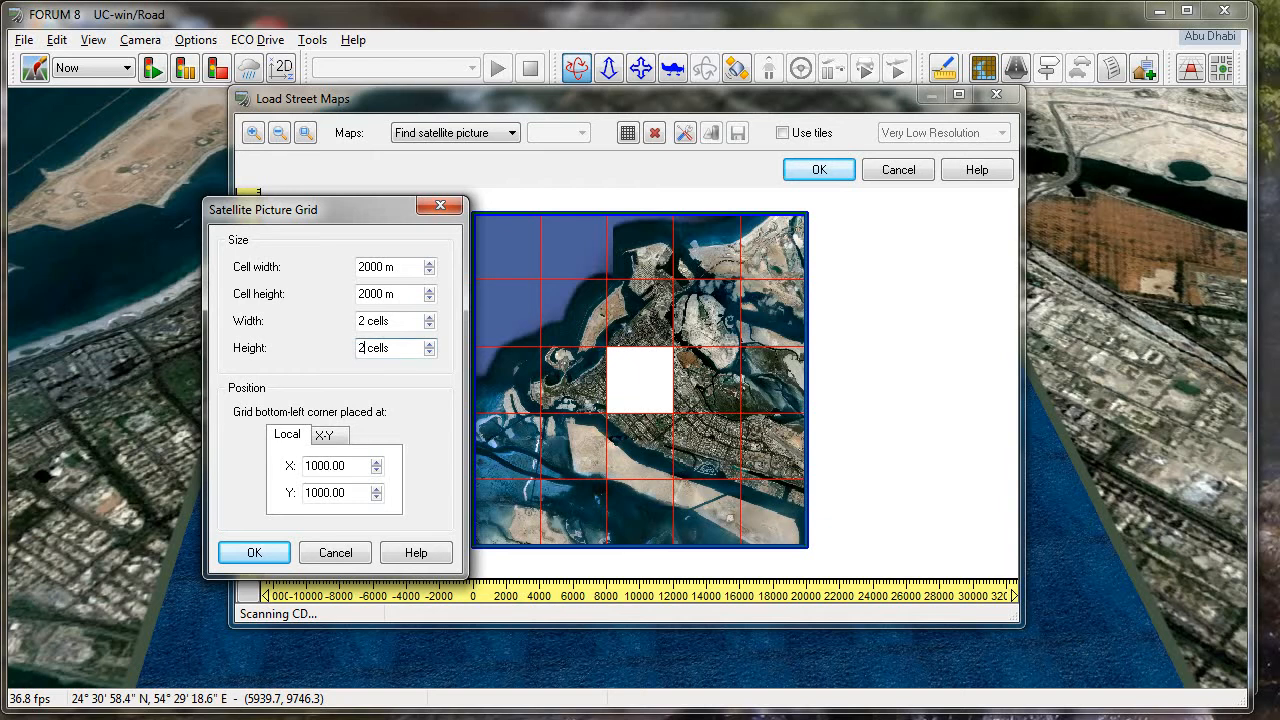
- Place the new grid's bottom-left corner at local X 8015.08 and Y 7989.11, check it against the workbook, and create the grid
{"action": "left_click_drag", "start_coordinate": [363, 467], "coordinate": [284, 459]}
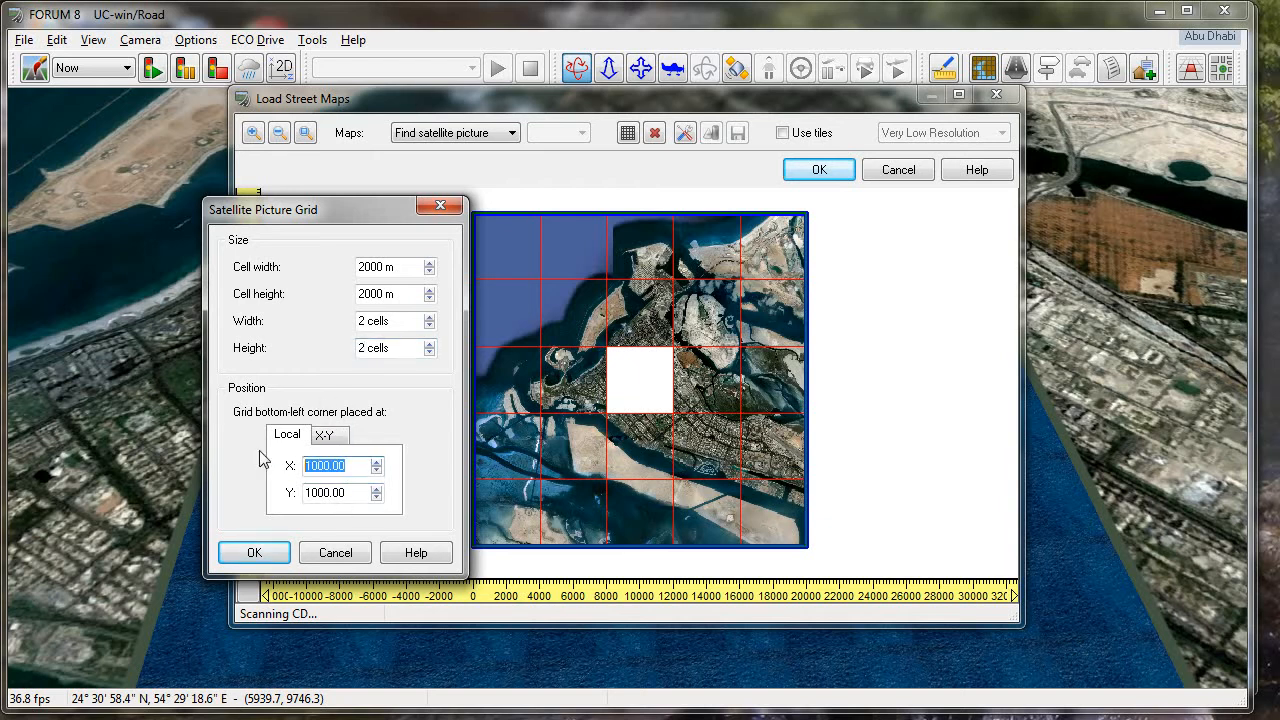
{"action": "type", "text": "1001.00"}
{"action": "left_click_drag", "start_coordinate": [362, 467], "coordinate": [302, 466]}
{"action": "type", "text": "8"}
{"action": "left_click_drag", "start_coordinate": [352, 494], "coordinate": [278, 480]}
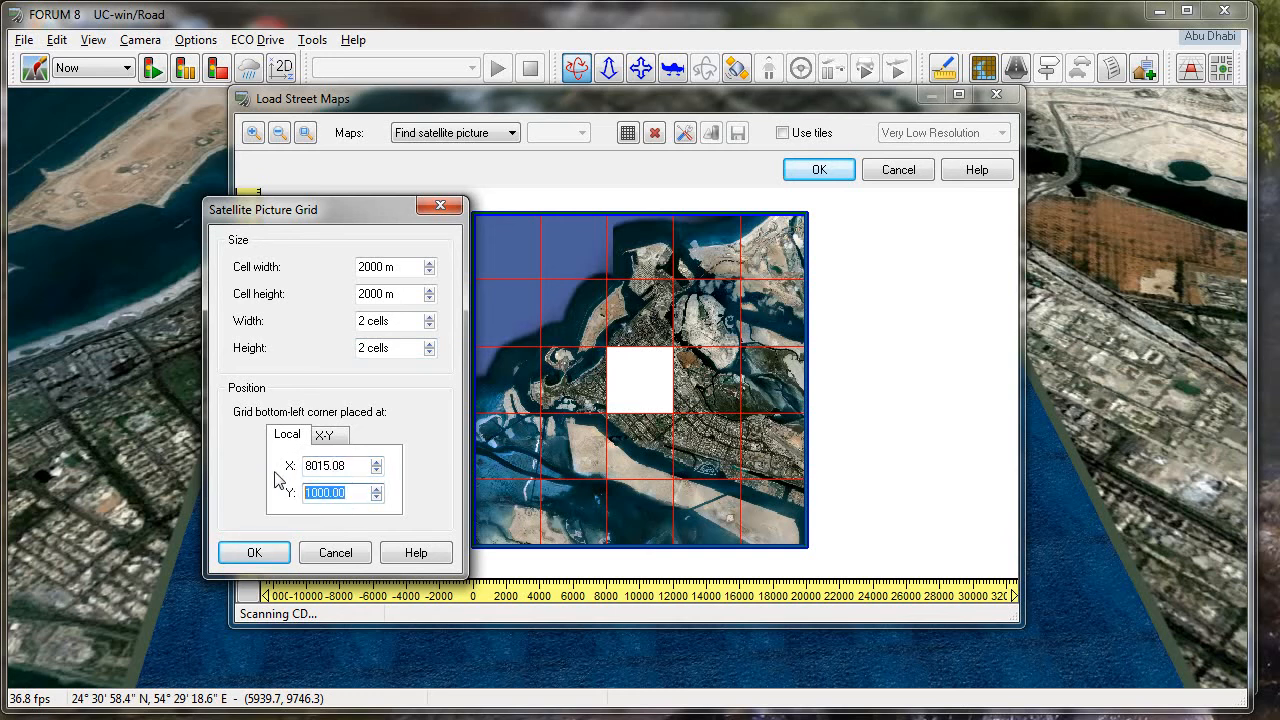
{"action": "type", "text": "7989.11"}
{"action": "key", "text": "alt+Tab"}
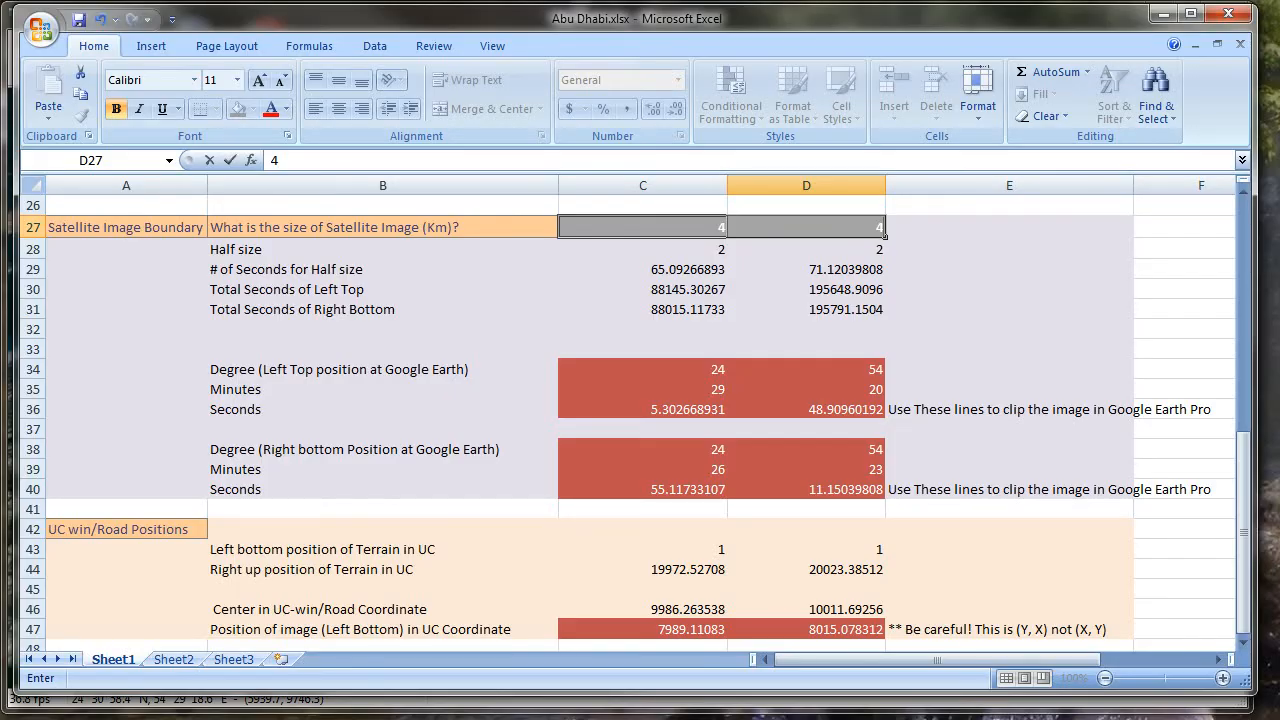
{"action": "left_click", "coordinate": [1161, 13]}
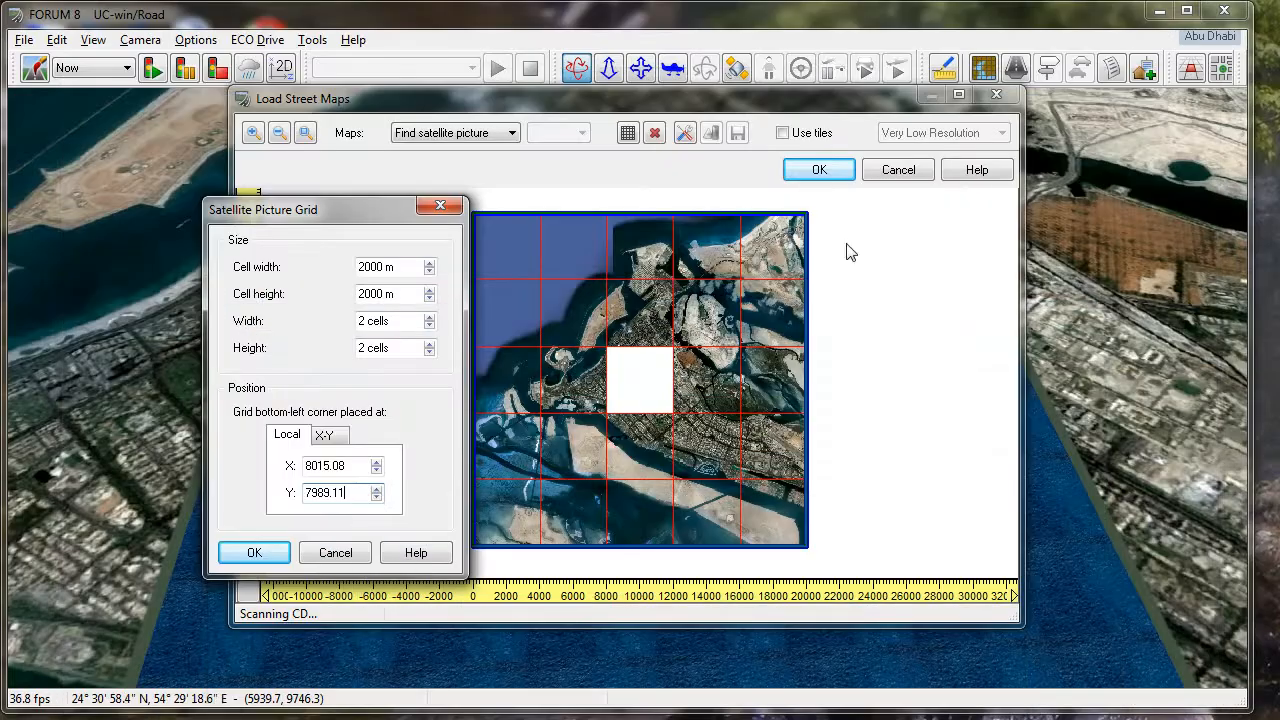
{"action": "left_click", "coordinate": [256, 551]}
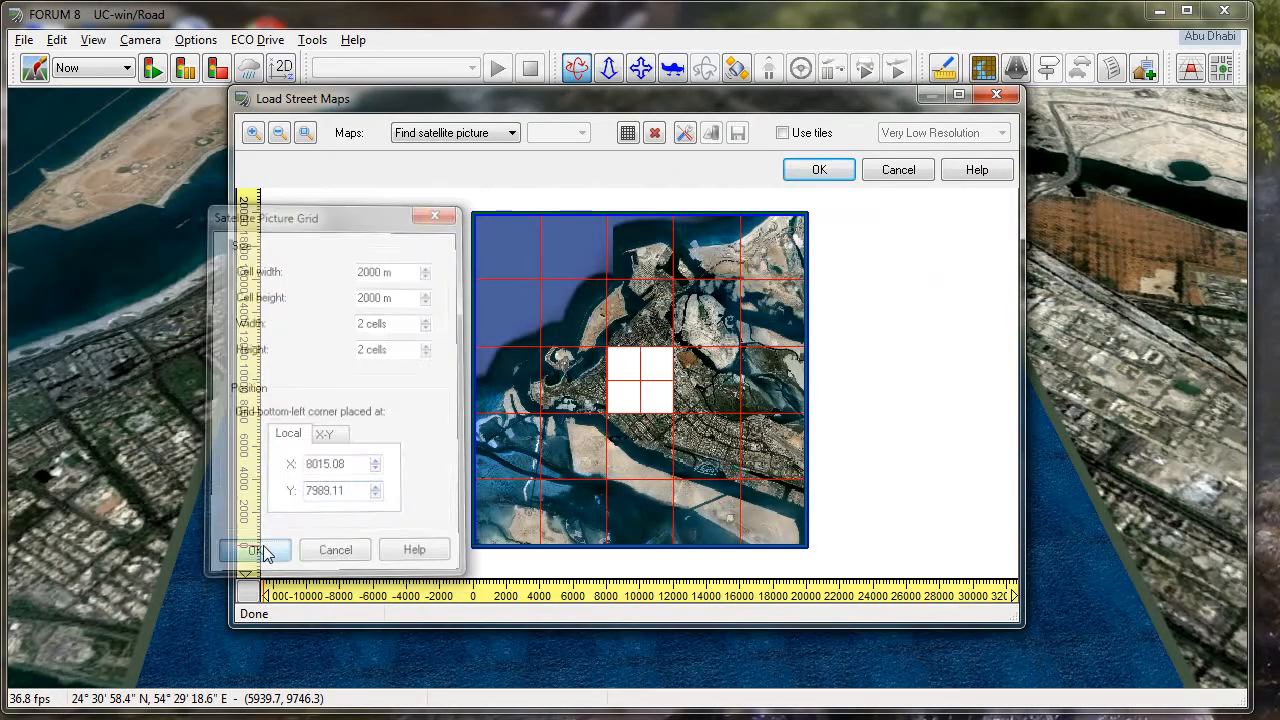
- Assign the satellite picture AbuDhabi A.jpg to the upper-left cell of the central 2 by 2 grid
{"action": "double_click", "coordinate": [624, 365]}
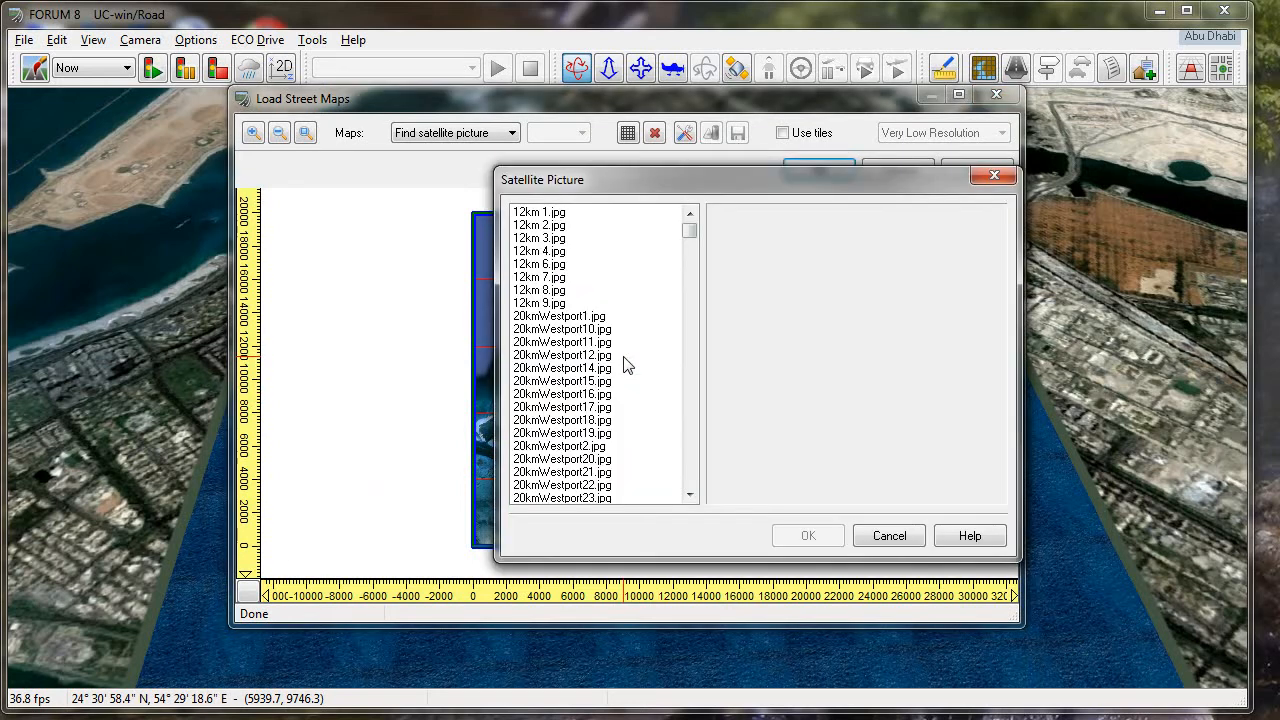
{"action": "left_click", "coordinate": [689, 237]}
{"action": "left_click_drag", "start_coordinate": [689, 233], "coordinate": [690, 251]}
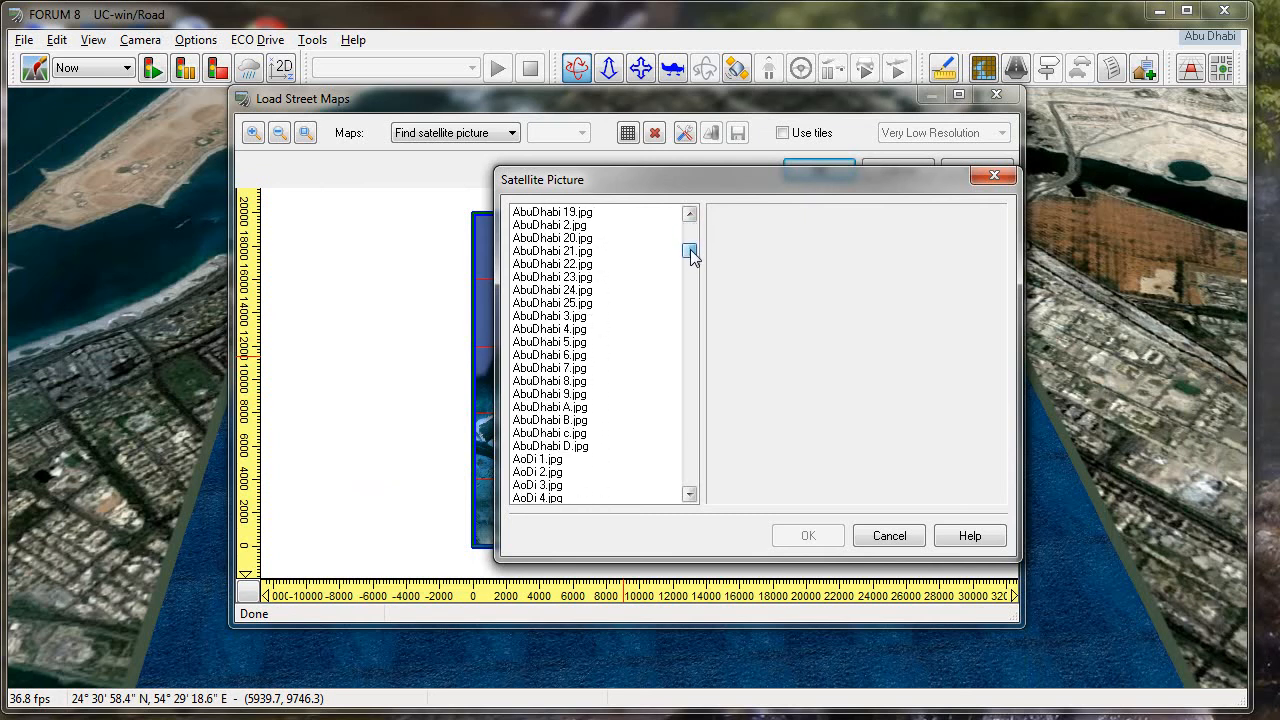
{"action": "left_click", "coordinate": [566, 408]}
{"action": "left_click", "coordinate": [808, 535]}
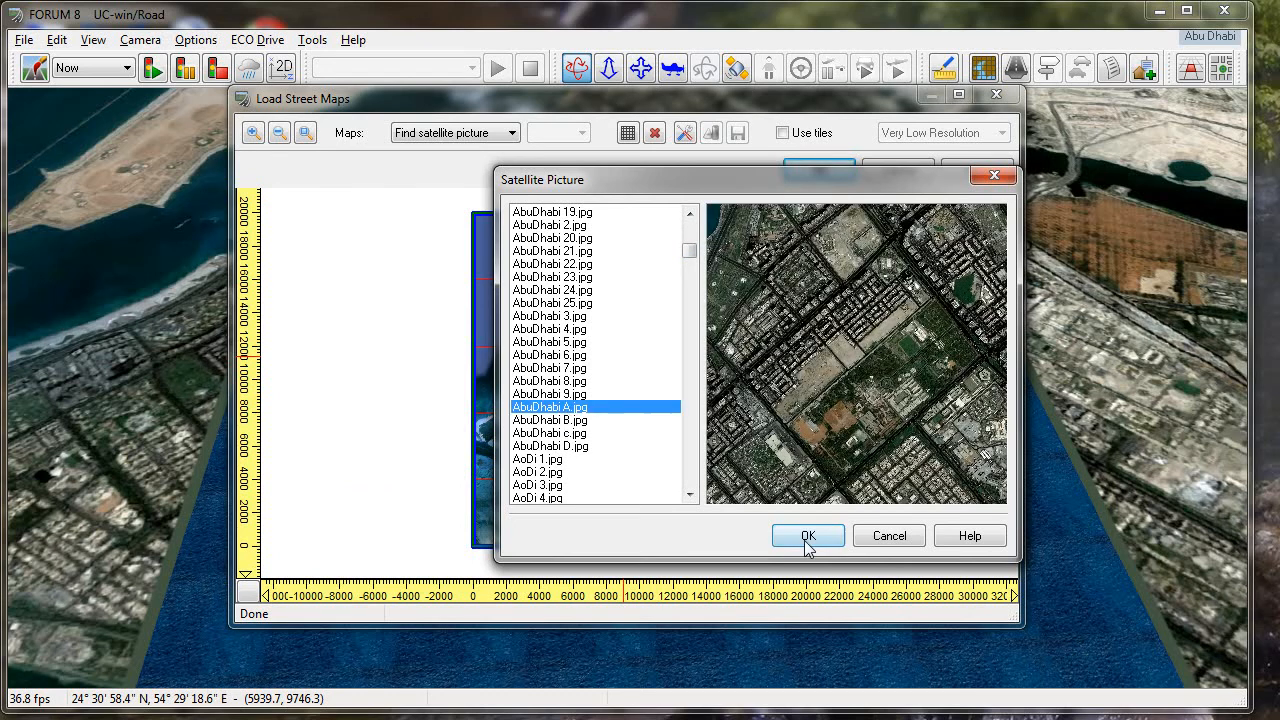
- Assign the satellite picture AbuDhabi B.jpg to the upper-right cell of the central grid
{"action": "left_click", "coordinate": [650, 366]}
{"action": "left_click", "coordinate": [690, 244]}
{"action": "left_click_drag", "start_coordinate": [689, 244], "coordinate": [640, 292]}
{"action": "left_click", "coordinate": [576, 316]}
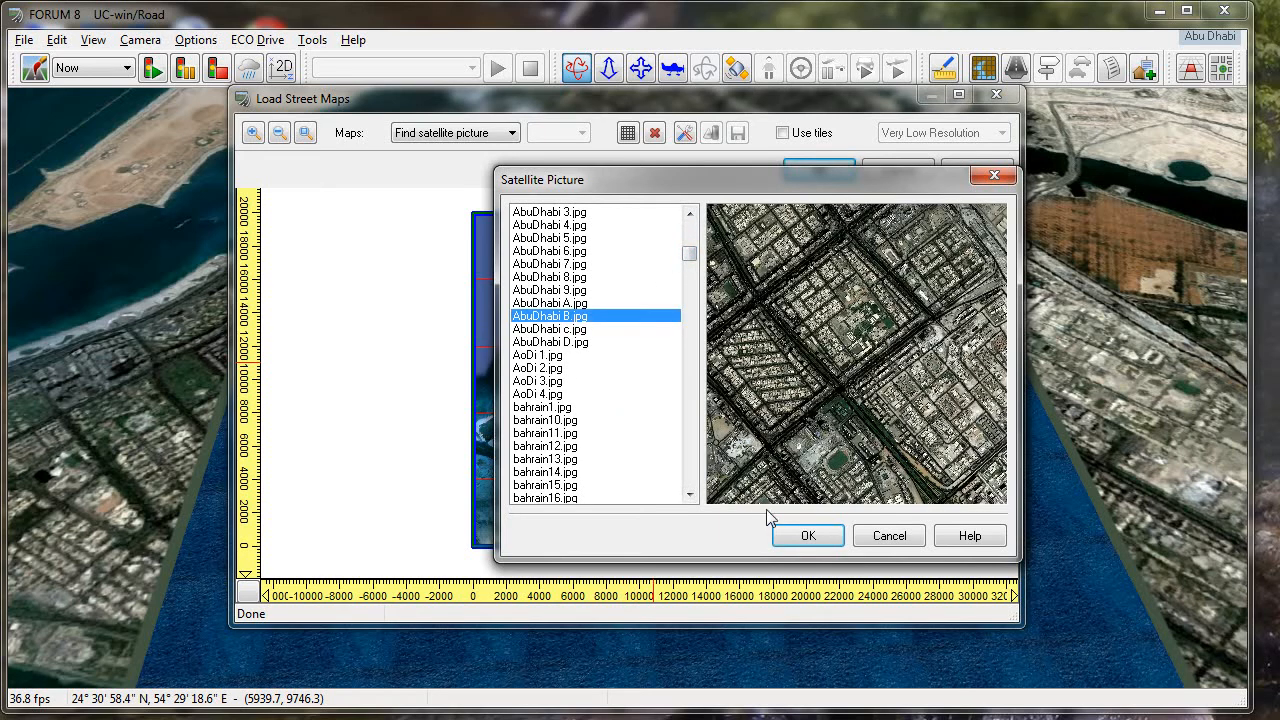
{"action": "left_click", "coordinate": [783, 535]}
- Assign the satellite picture AbuDhabi c.jpg to the lower-left cell of the central grid
{"action": "left_click", "coordinate": [626, 397]}
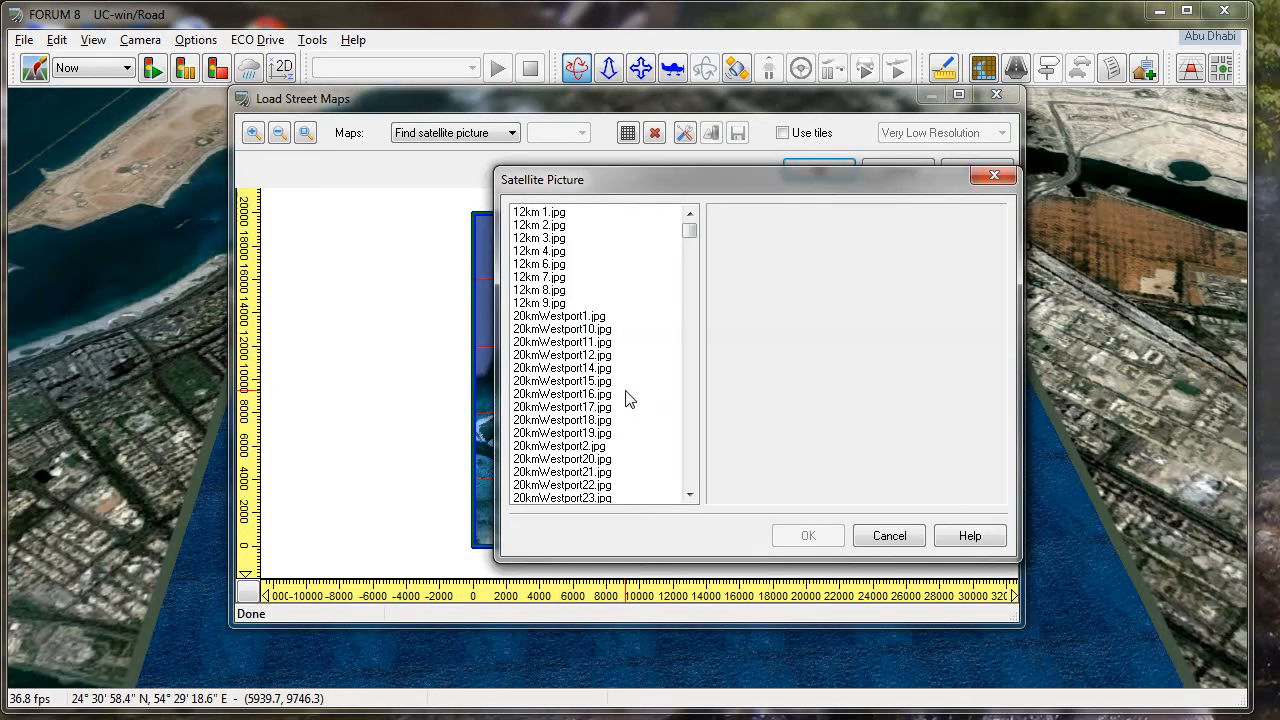
{"action": "left_click", "coordinate": [689, 246]}
{"action": "left_click_drag", "start_coordinate": [693, 249], "coordinate": [692, 254]}
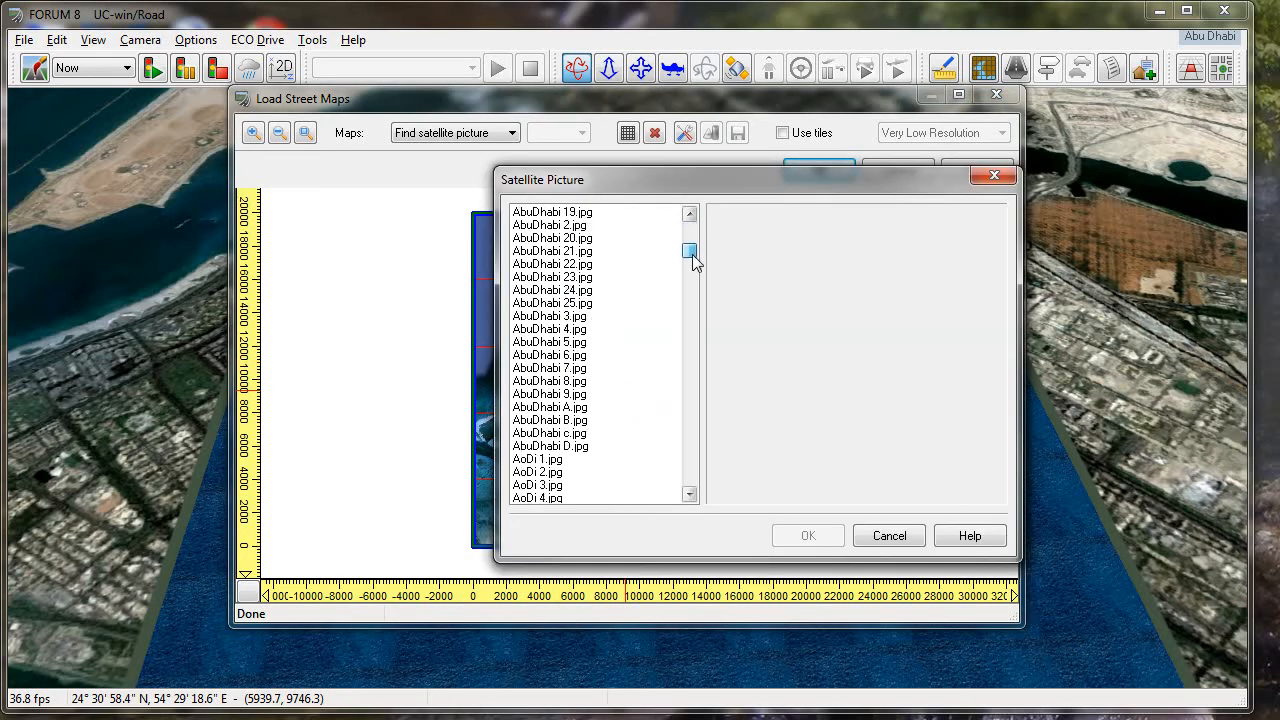
{"action": "left_click", "coordinate": [563, 433]}
{"action": "left_click", "coordinate": [808, 535]}
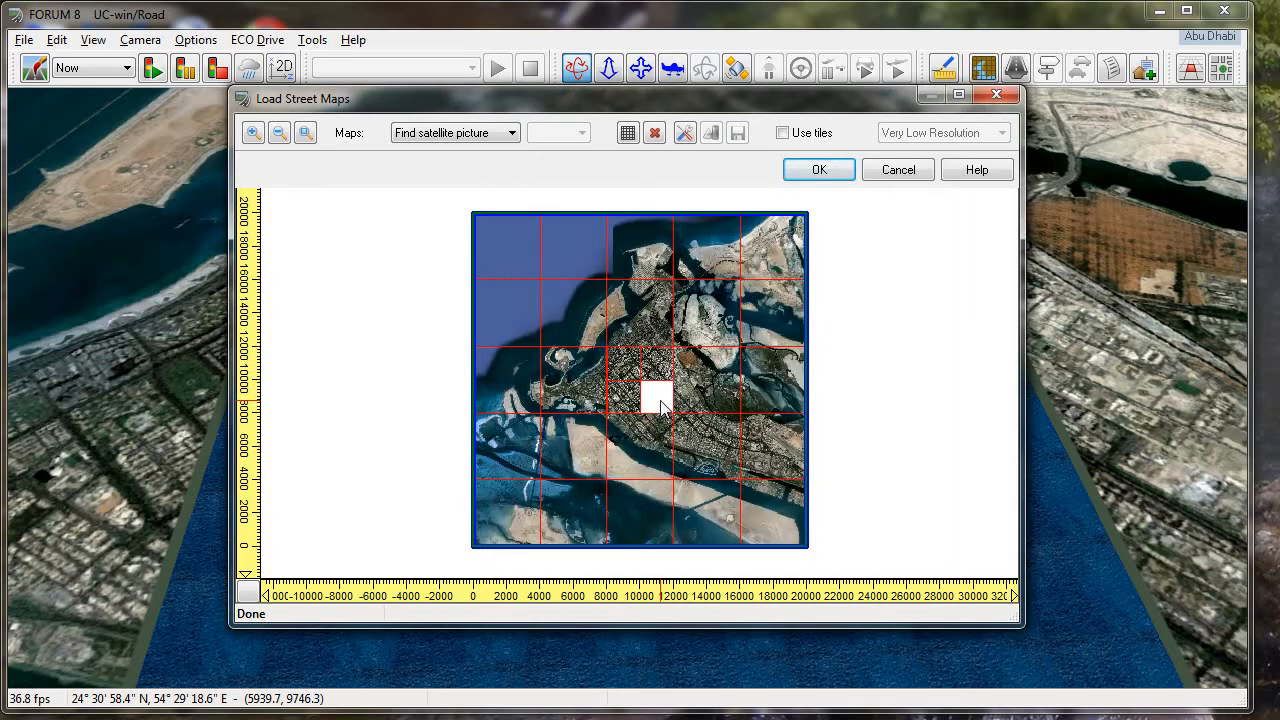
- Fill the remaining lower-right cell of the central grid with the satellite picture AbuDhabi D.jpg
{"action": "left_click", "coordinate": [655, 390]}
{"action": "left_click_drag", "start_coordinate": [691, 232], "coordinate": [692, 253]}
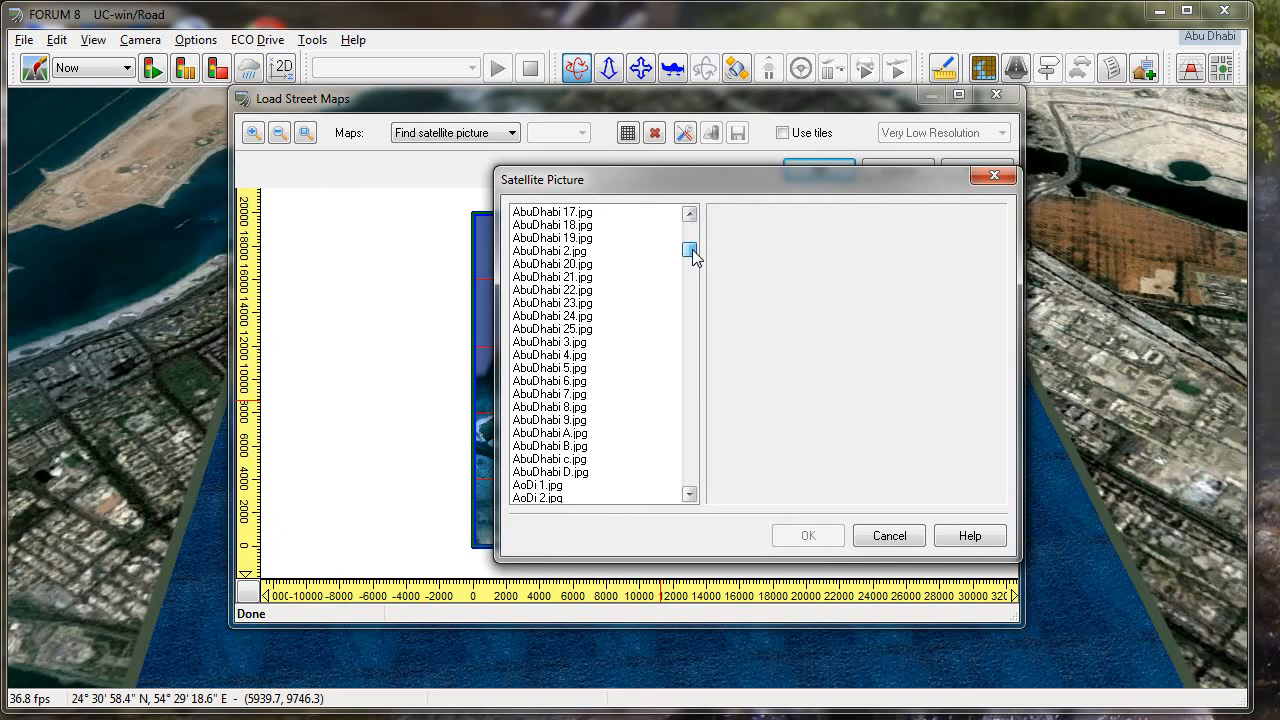
{"action": "left_click", "coordinate": [558, 471]}
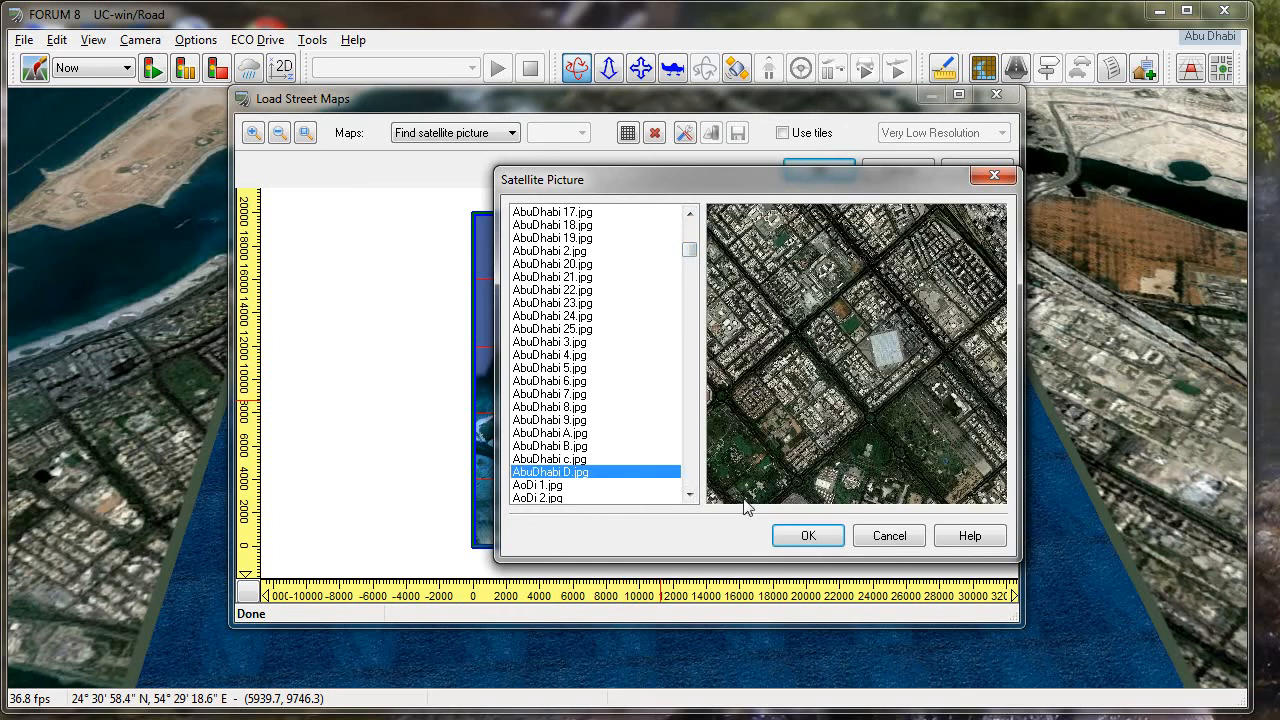
{"action": "left_click", "coordinate": [820, 540]}
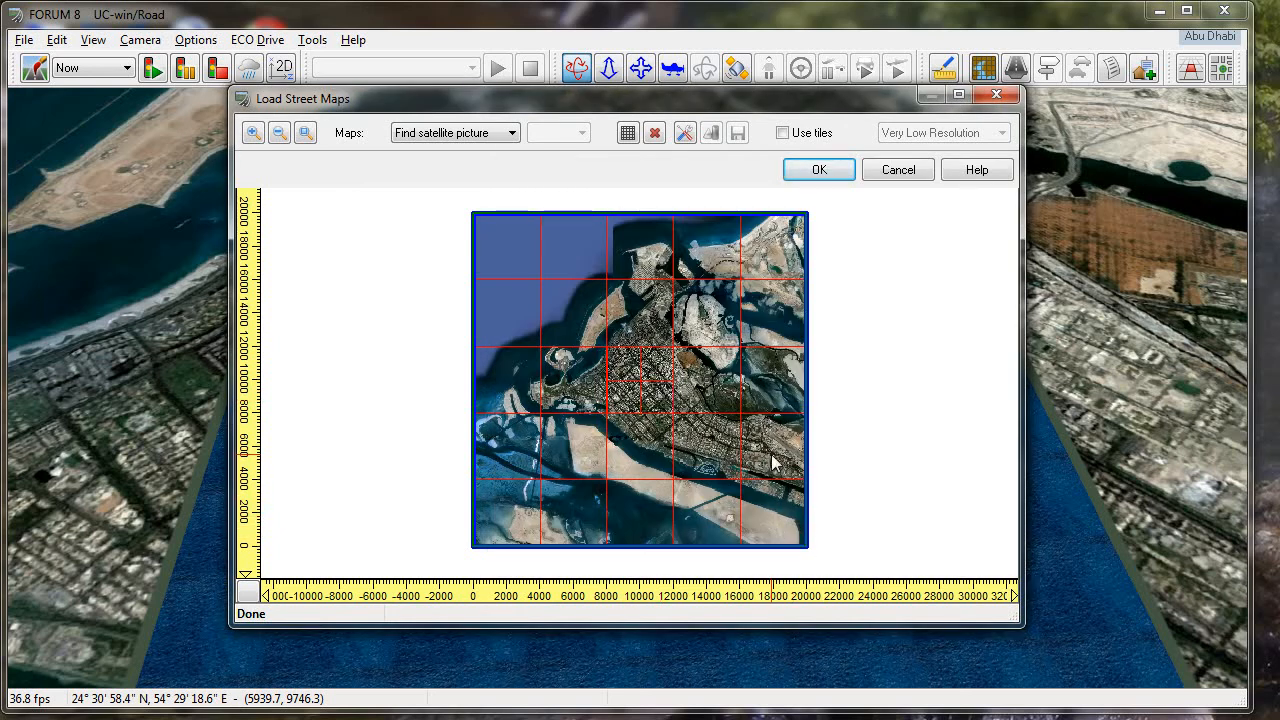
- Enable tiles for the street maps at Normal Resolution and apply the maps to the terrain
{"action": "left_click", "coordinate": [782, 134]}
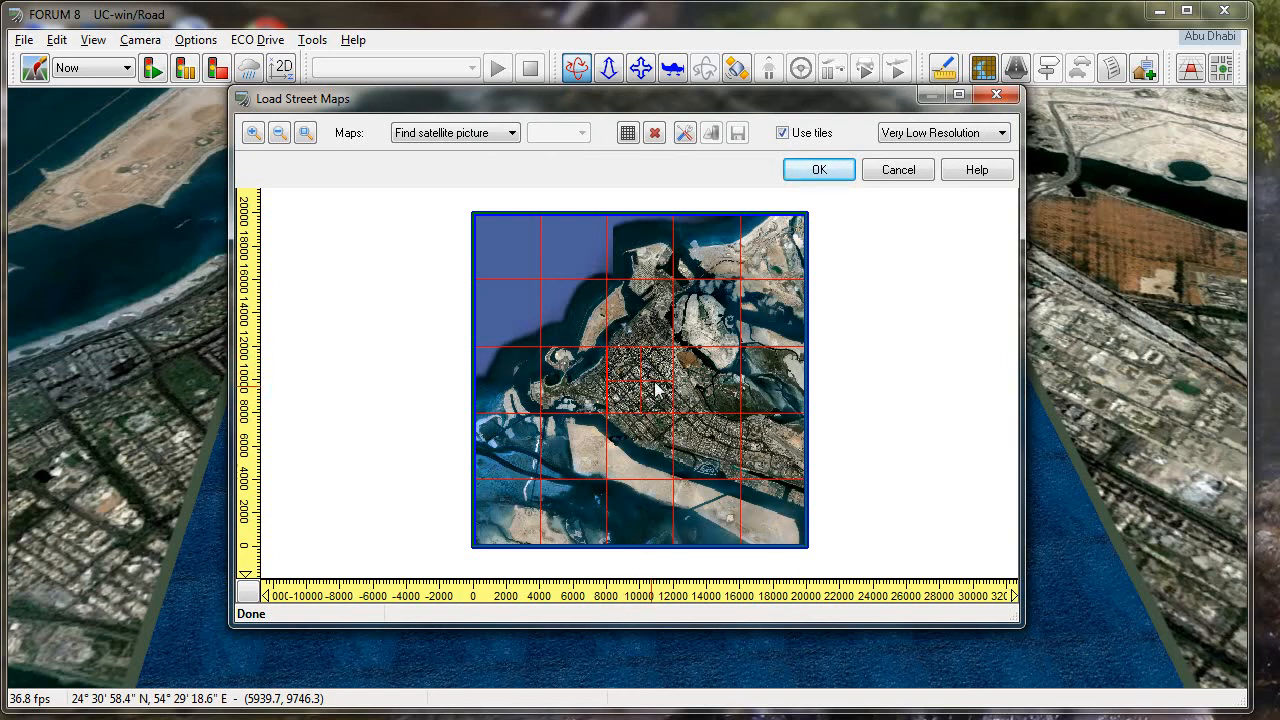
{"action": "left_click", "coordinate": [912, 136]}
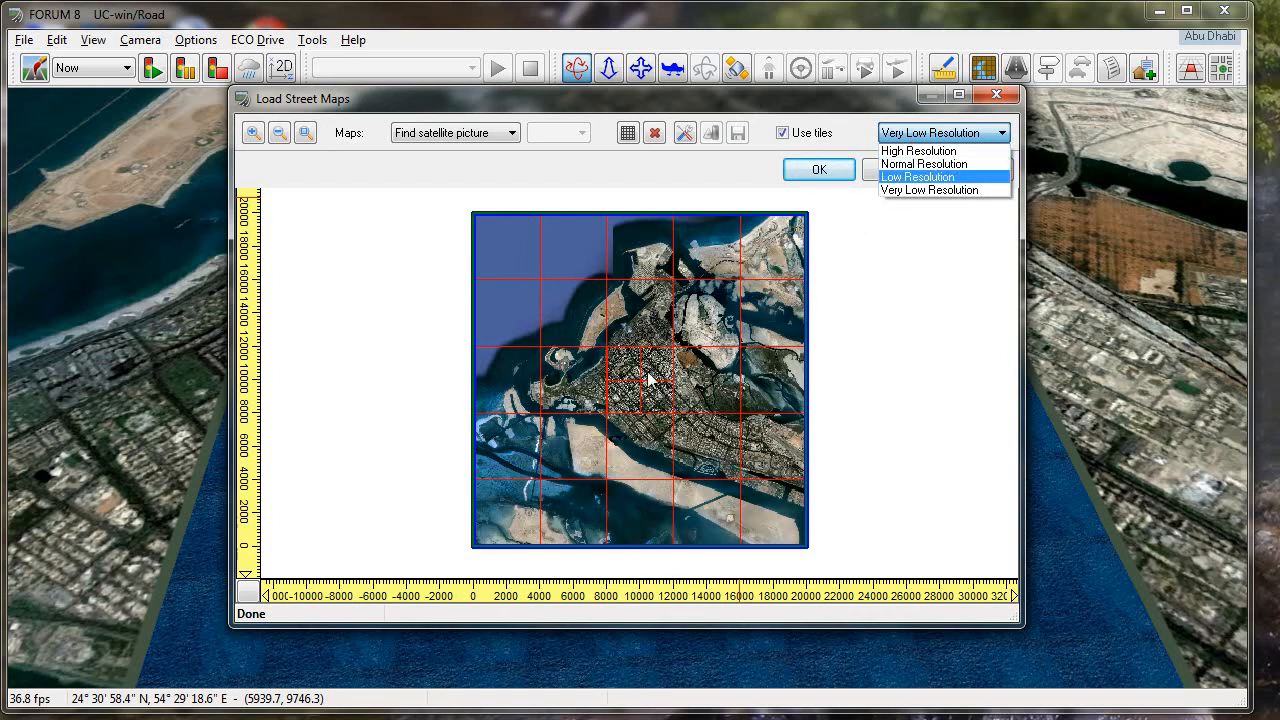
{"action": "left_click", "coordinate": [940, 172]}
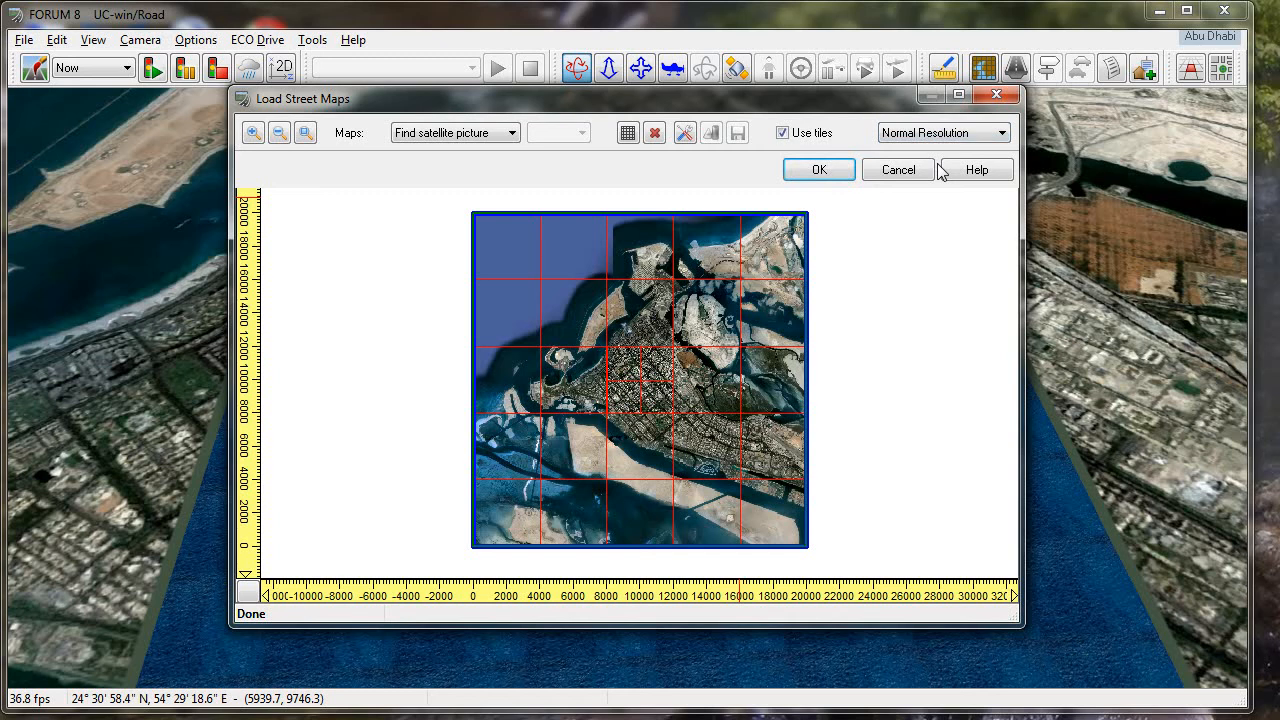
{"action": "left_click", "coordinate": [826, 169]}
- Agree twice to lower the texture resolution so the street map textures are created at a smaller size
{"action": "left_click_drag", "start_coordinate": [920, 472], "coordinate": [747, 359]}
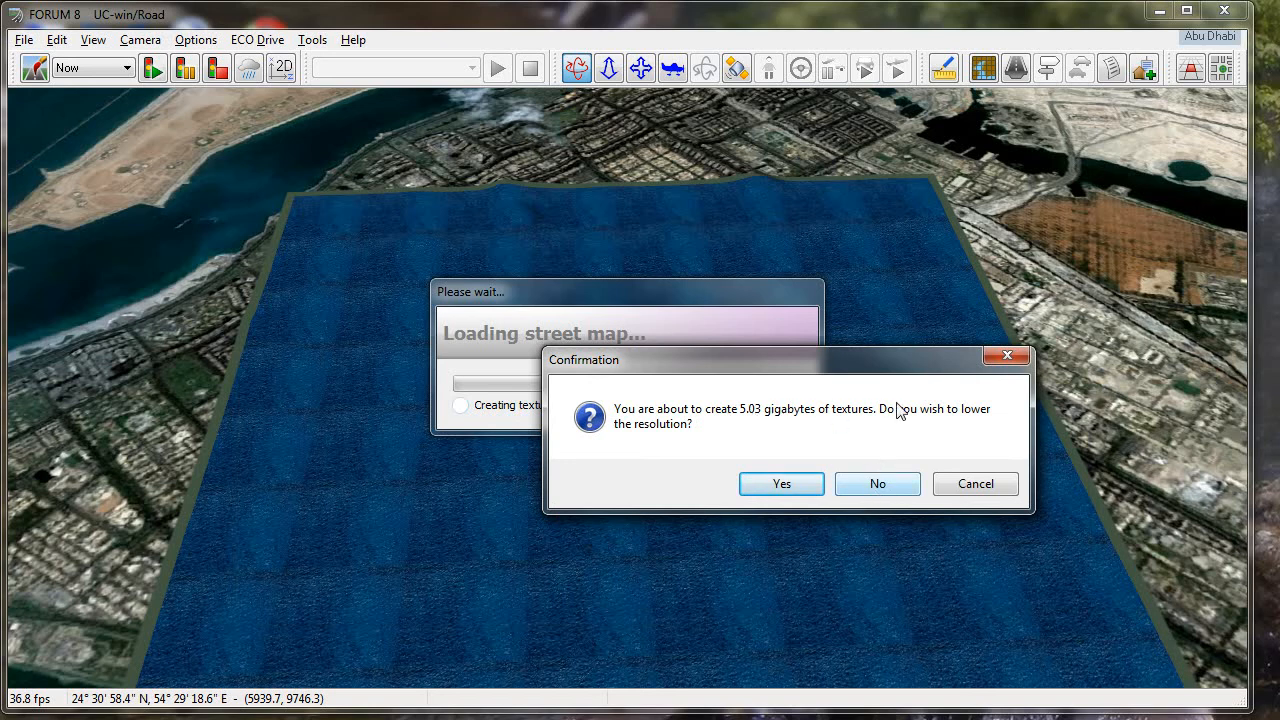
{"action": "left_click", "coordinate": [773, 485]}
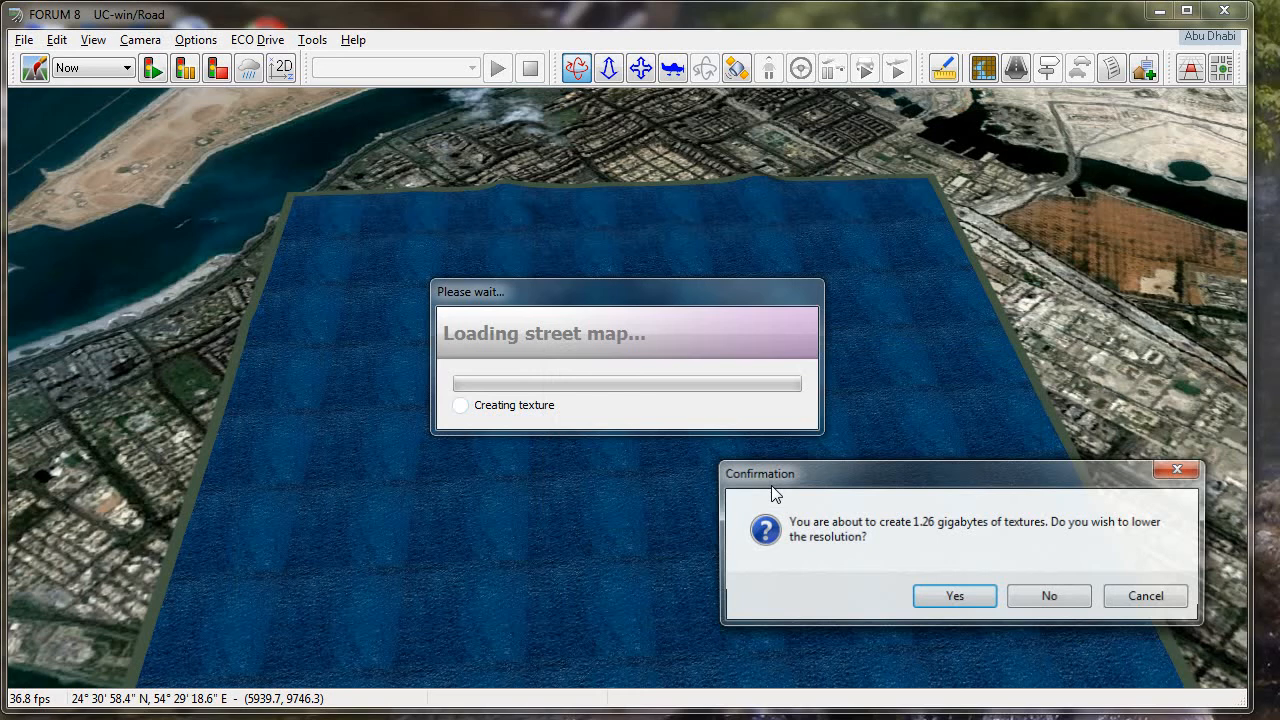
{"action": "left_click_drag", "start_coordinate": [771, 485], "coordinate": [695, 428]}
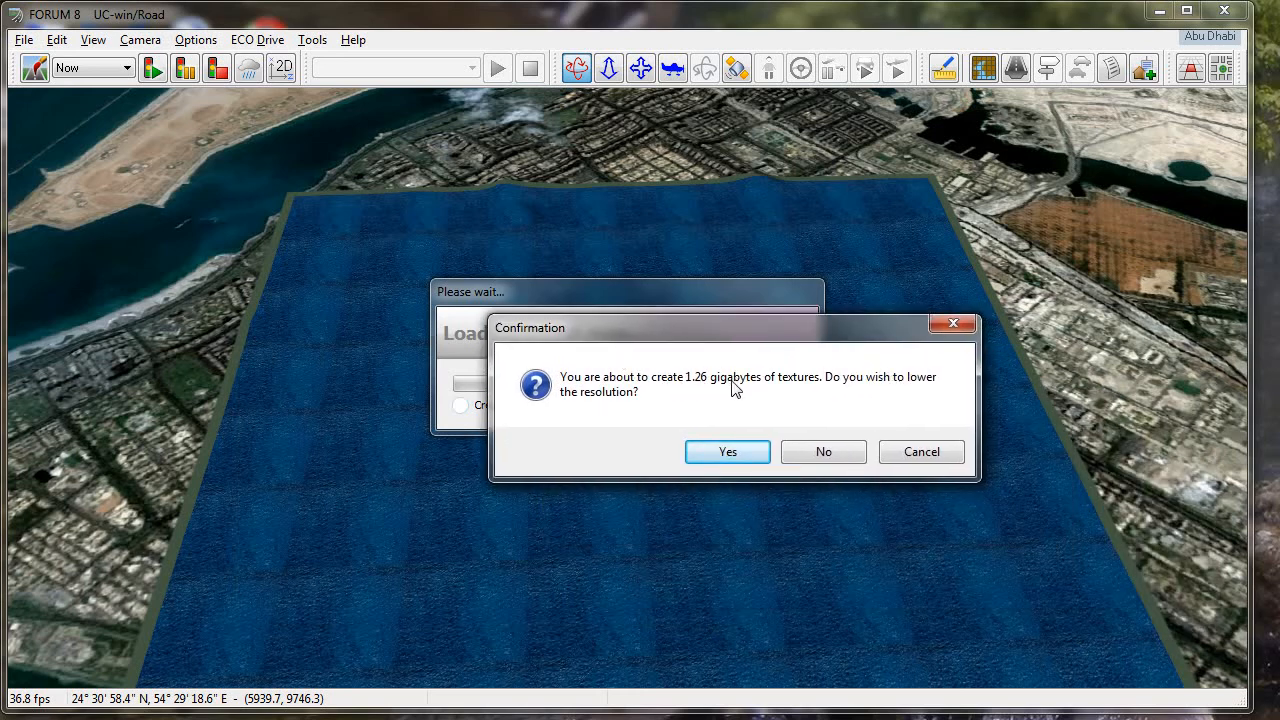
{"action": "left_click", "coordinate": [729, 454]}
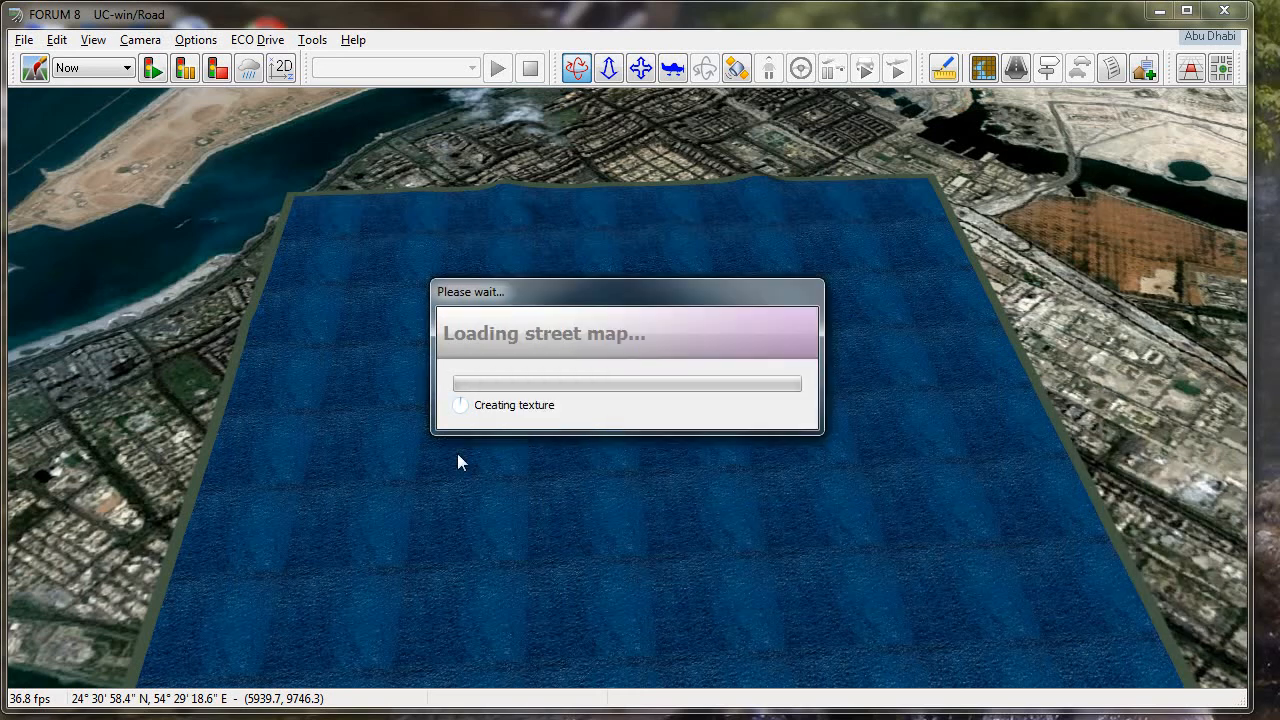